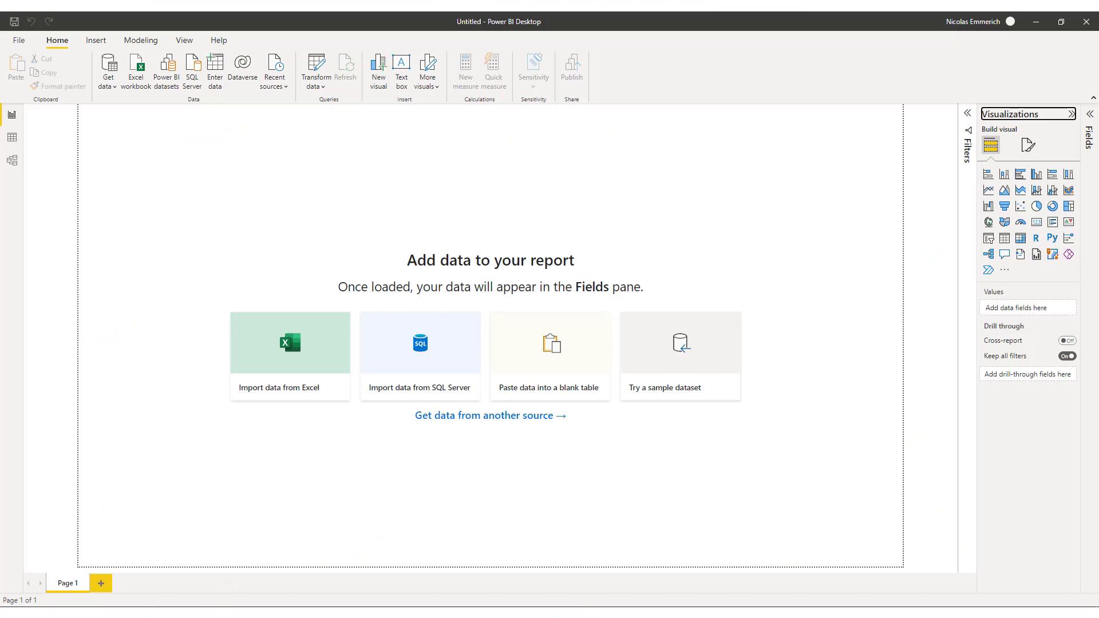
Step: Switch to OdataLink in the browser and copy the OData feed URL of the xero Demo Company (NZ)
{"action": "key", "text": "alt+Tab"}
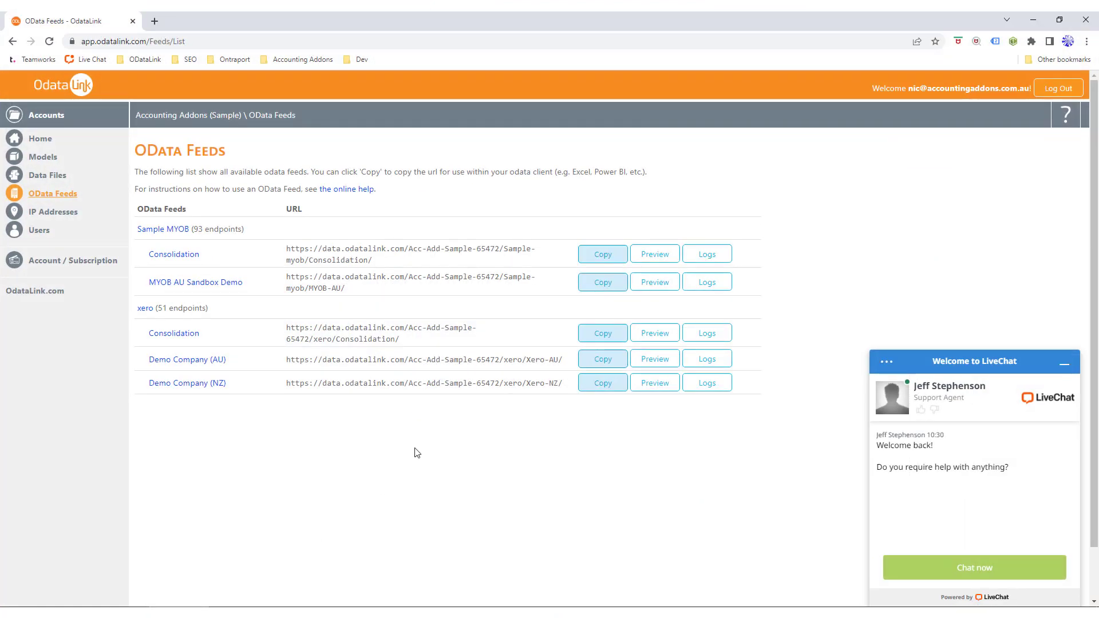
{"action": "left_click", "coordinate": [588, 382]}
{"action": "left_click", "coordinate": [649, 117]}
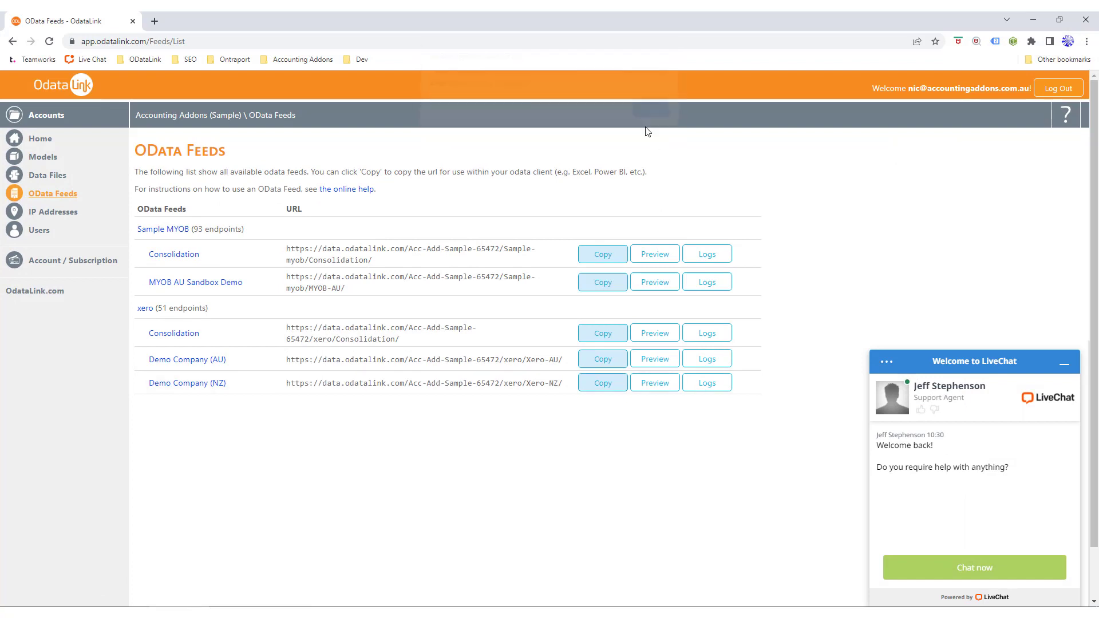
Step: Return to Power BI Desktop and connect to an OData feed using the copied Xero-NZ URL
{"action": "key", "text": "alt+Tab"}
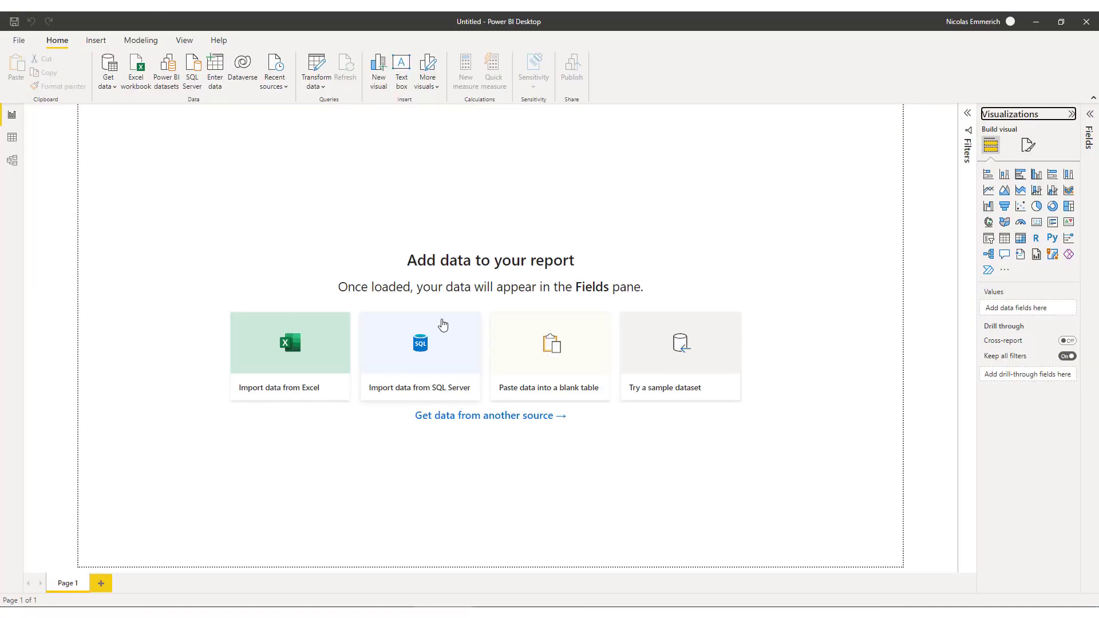
{"action": "left_click", "coordinate": [105, 89]}
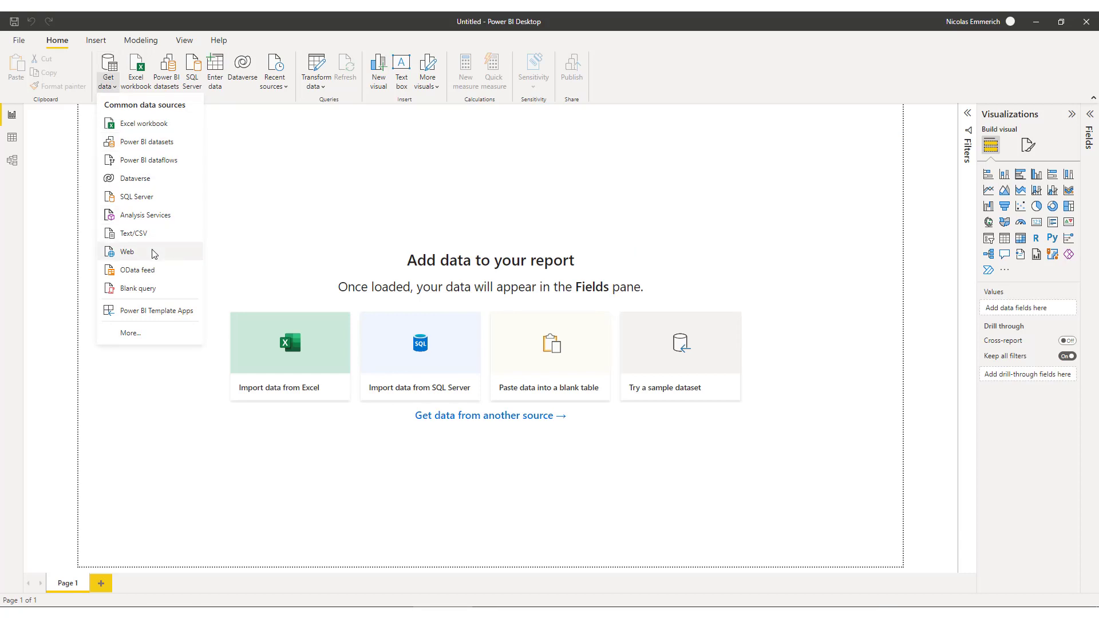
{"action": "left_click", "coordinate": [154, 270]}
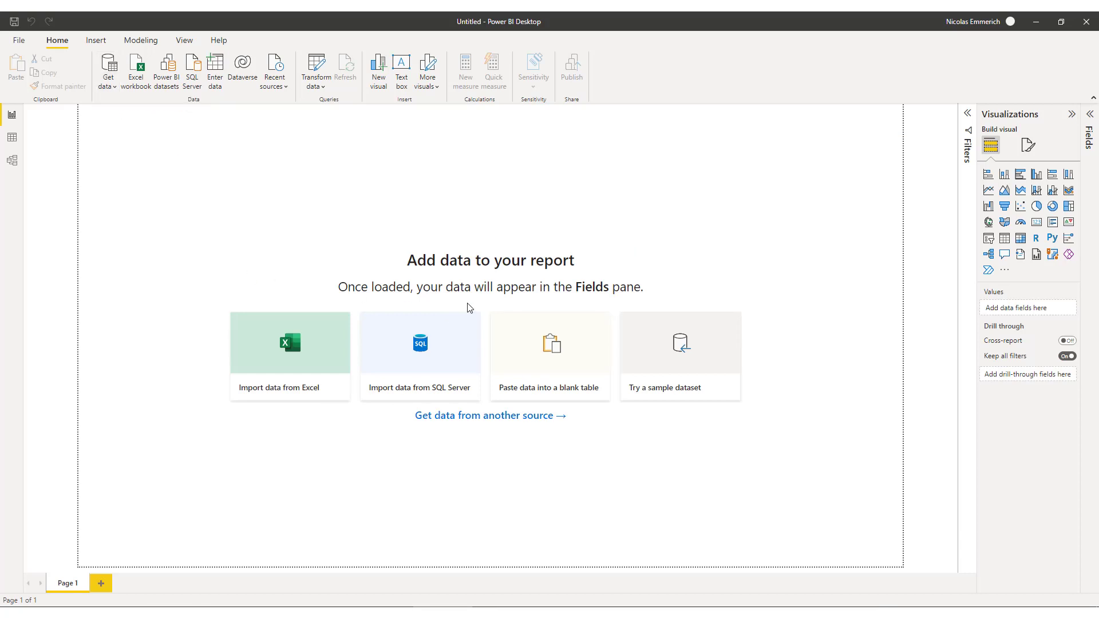
{"action": "key", "text": "ctrl+v"}
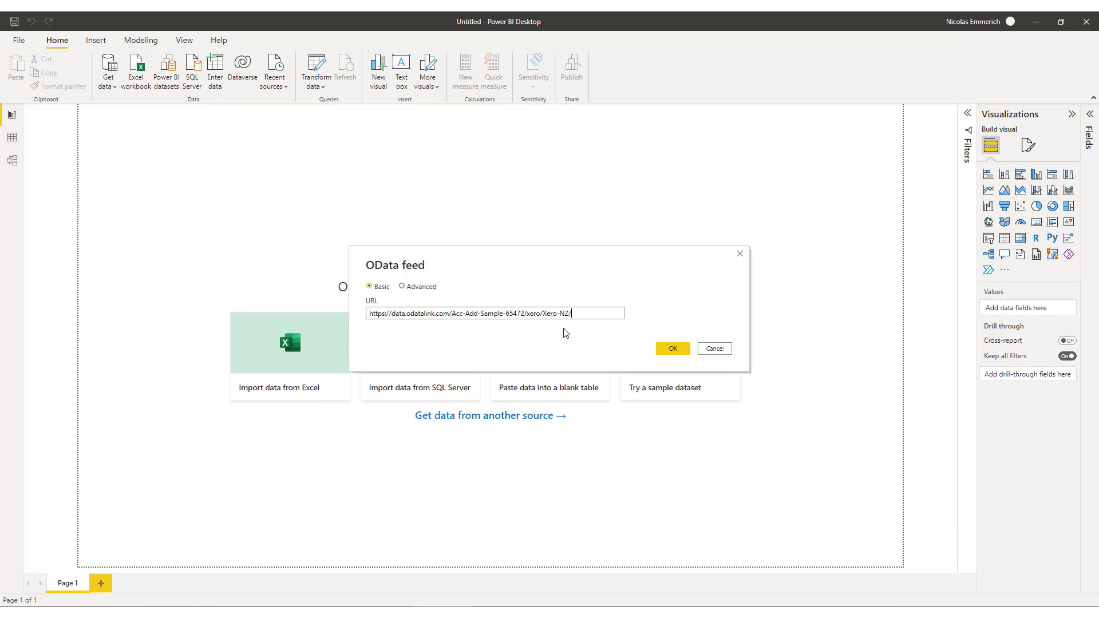
{"action": "left_click", "coordinate": [674, 349]}
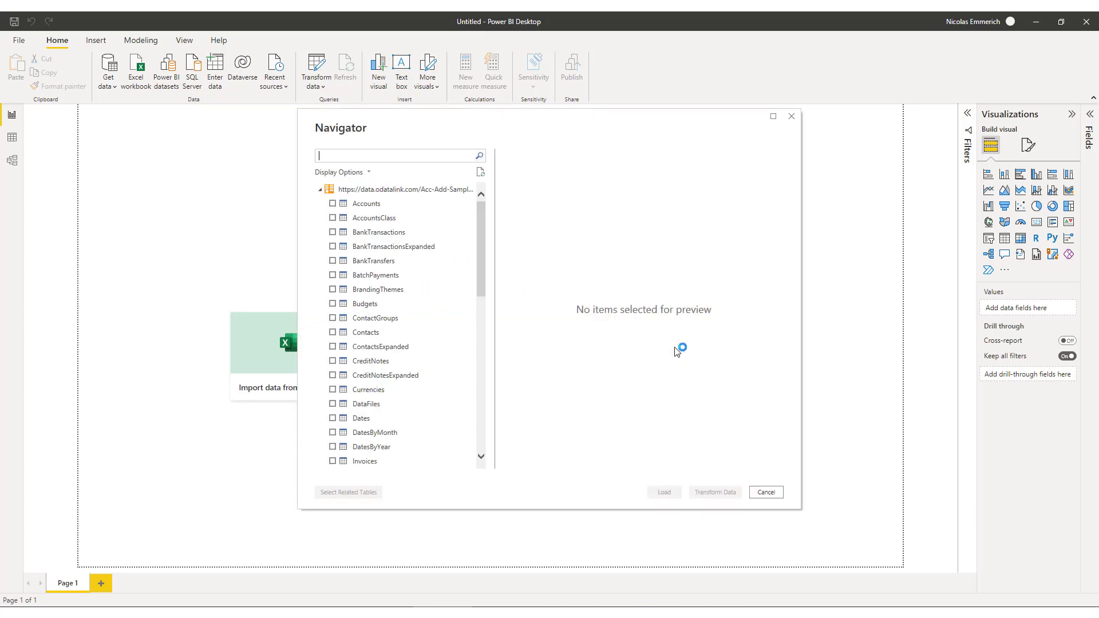
Step: Select the Dates, ProfitAndLossByMonth and BudgetSummaryByMonth tables and open them for data transformation
{"action": "left_click", "coordinate": [364, 419]}
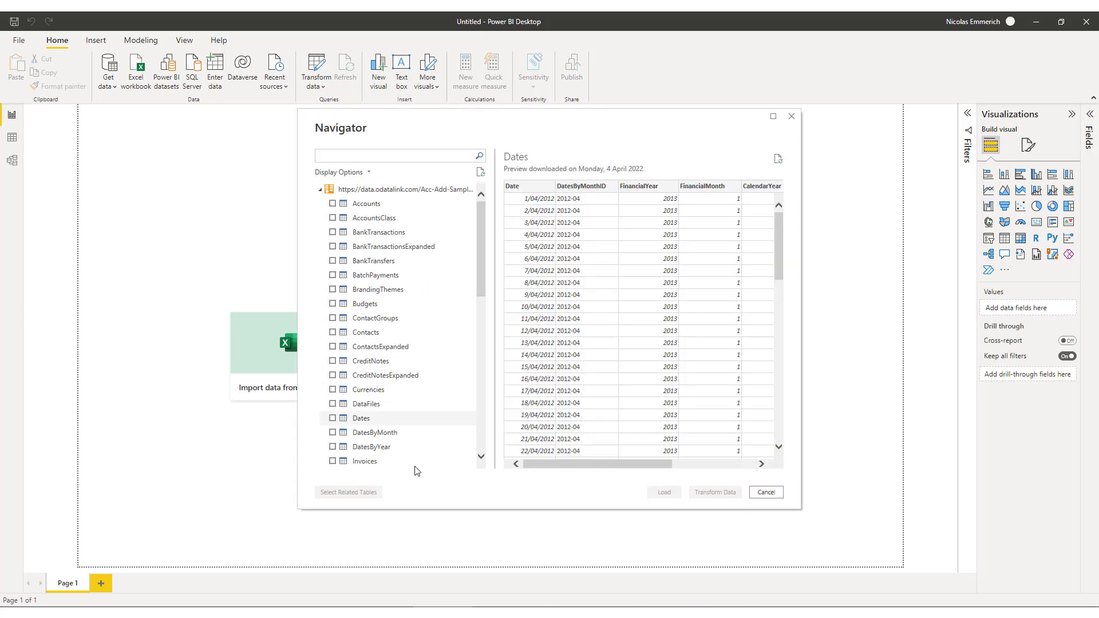
{"action": "left_click", "coordinate": [332, 418]}
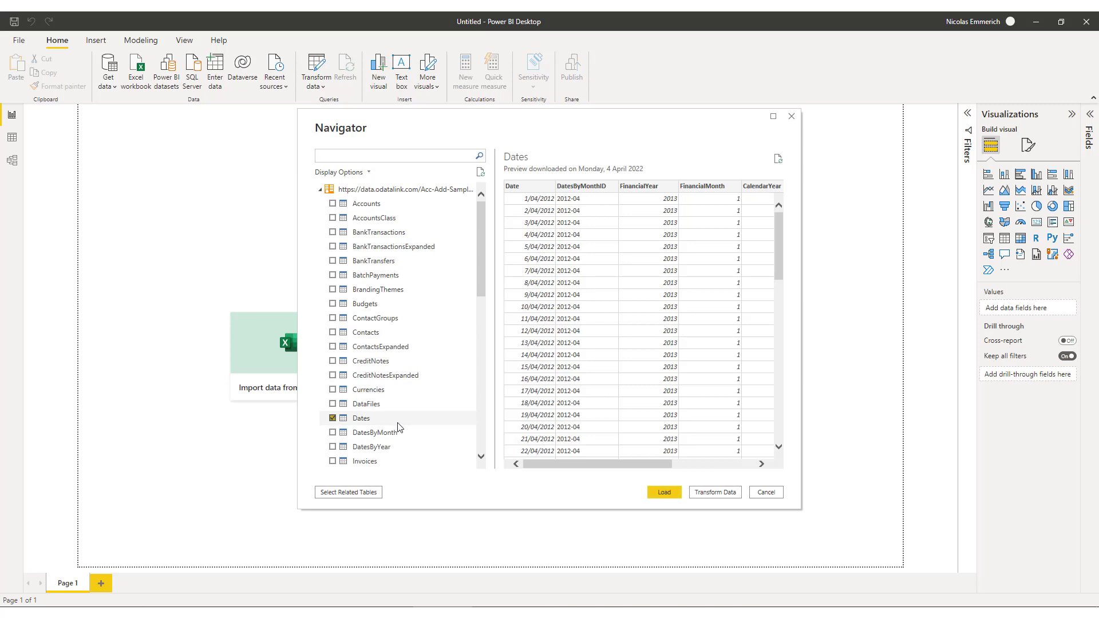
{"action": "scroll", "coordinate": [400, 426], "scroll_direction": "down", "scroll_amount": 10}
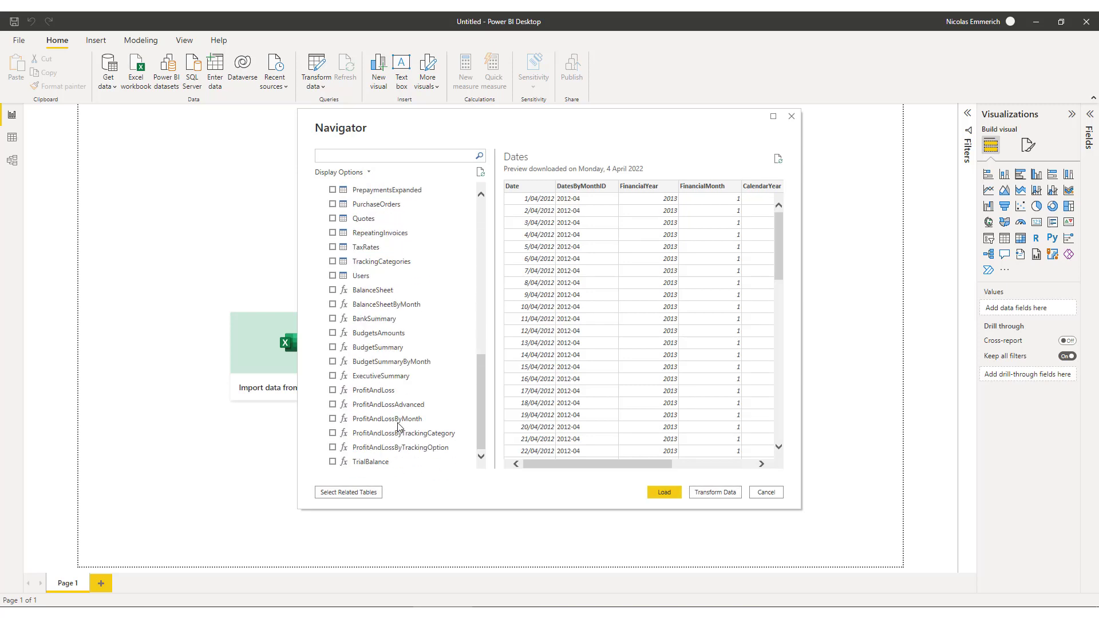
{"action": "left_click", "coordinate": [332, 418]}
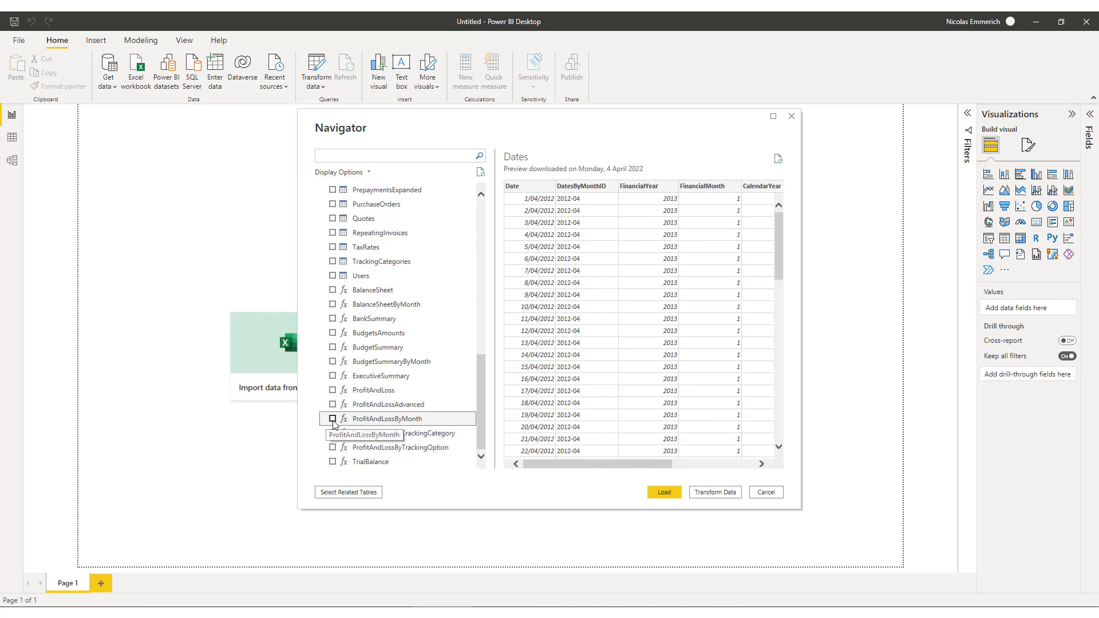
{"action": "left_click", "coordinate": [333, 362]}
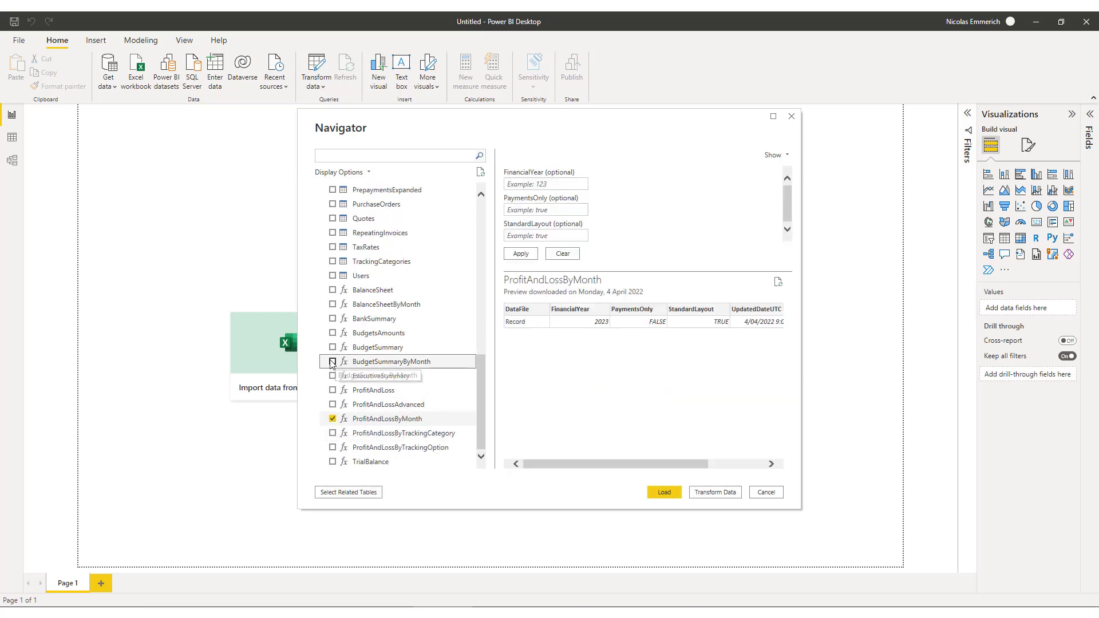
{"action": "left_click", "coordinate": [699, 493]}
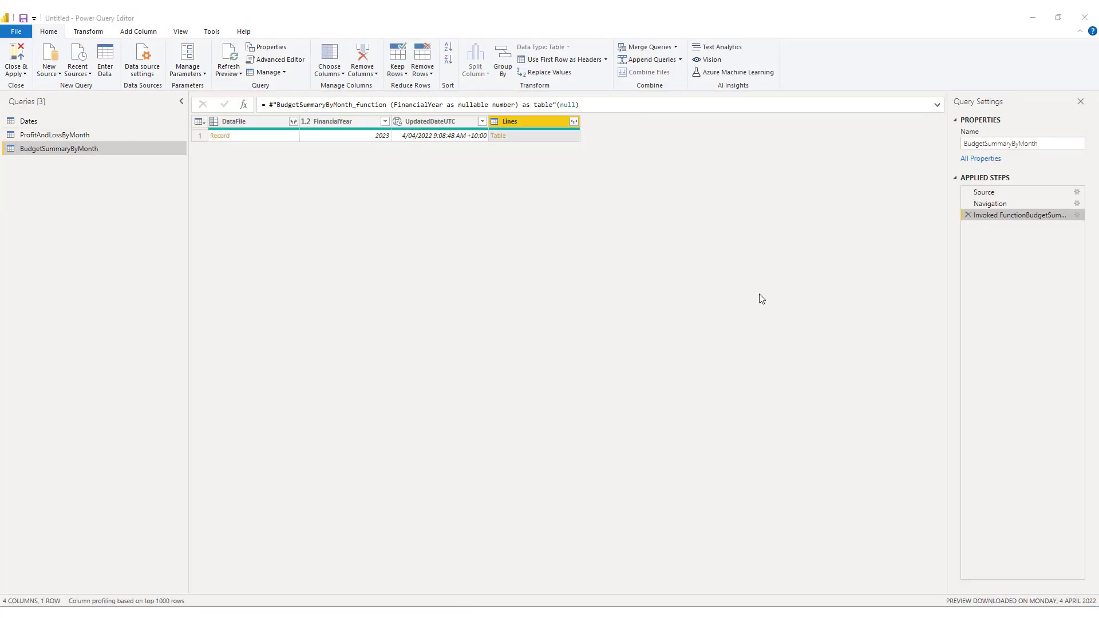
Step: Set the FinancialYear parameter of the BudgetSummaryByMonth query's invoked function to 2022
{"action": "left_click", "coordinate": [1077, 216]}
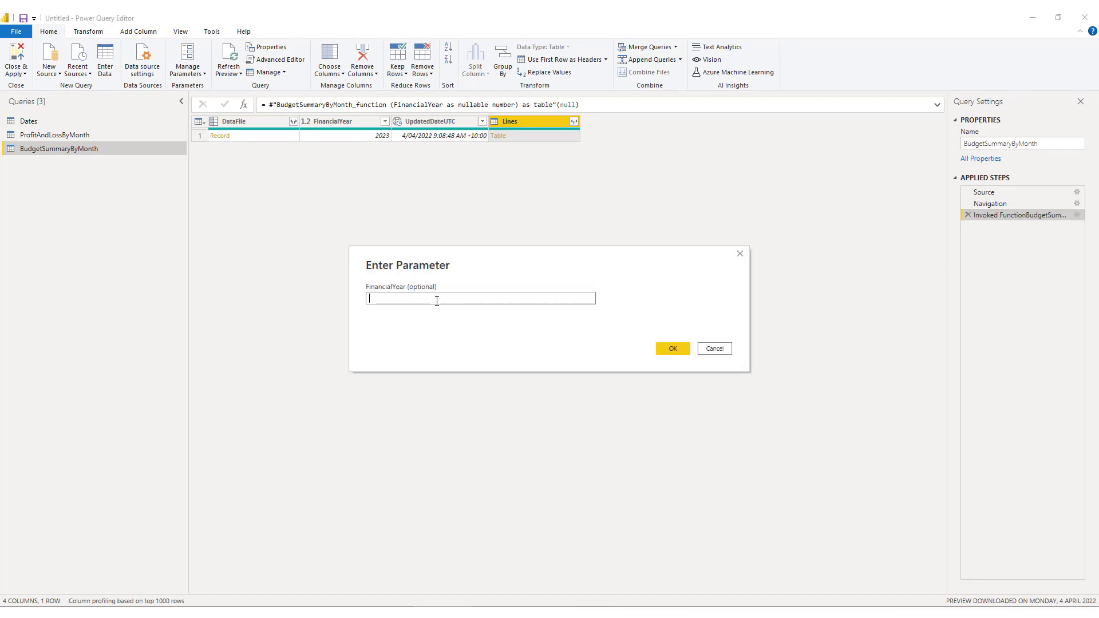
{"action": "type", "text": "20222"}
{"action": "left_click", "coordinate": [670, 350]}
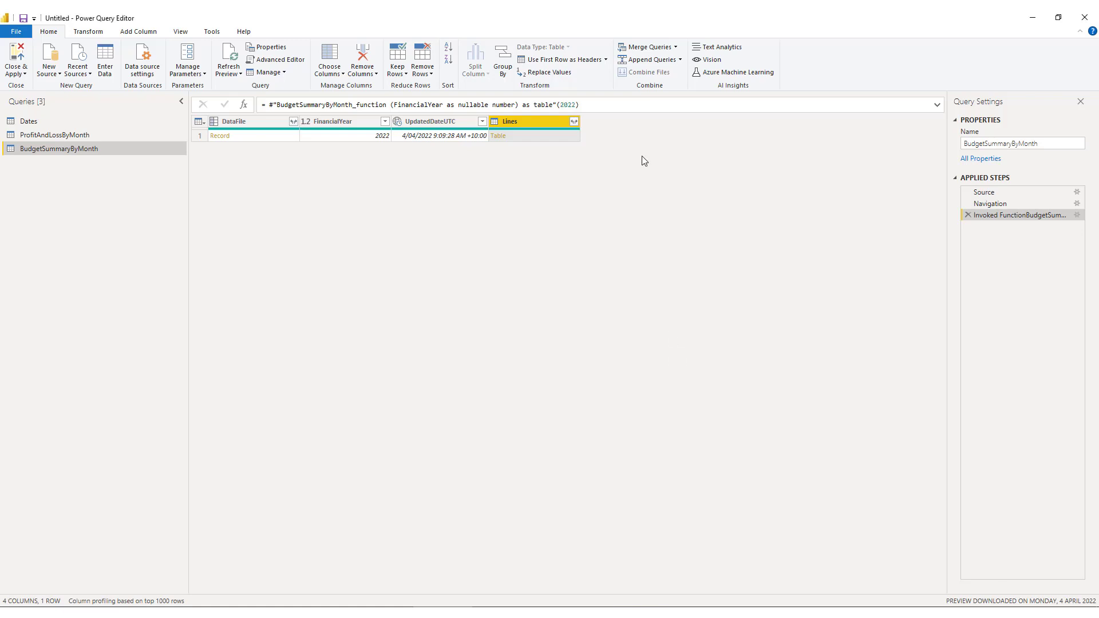
Step: Expand the budget query's Lines column to only AccountID, AccountName and Amounts, and expand Amounts into Date and Amount
{"action": "left_click", "coordinate": [573, 121]}
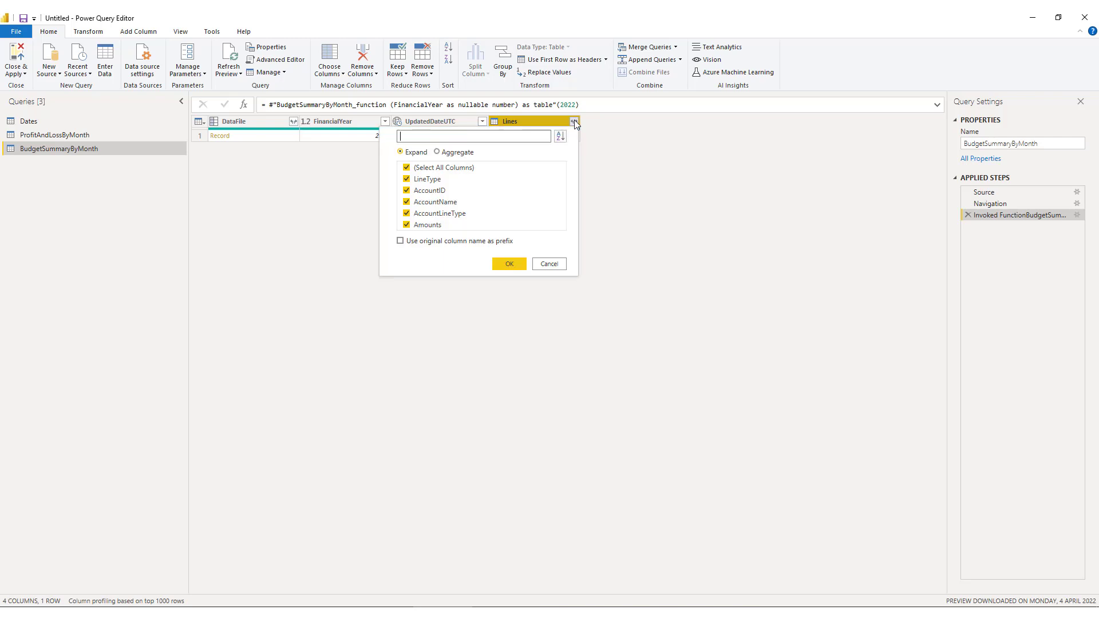
{"action": "left_click", "coordinate": [409, 168]}
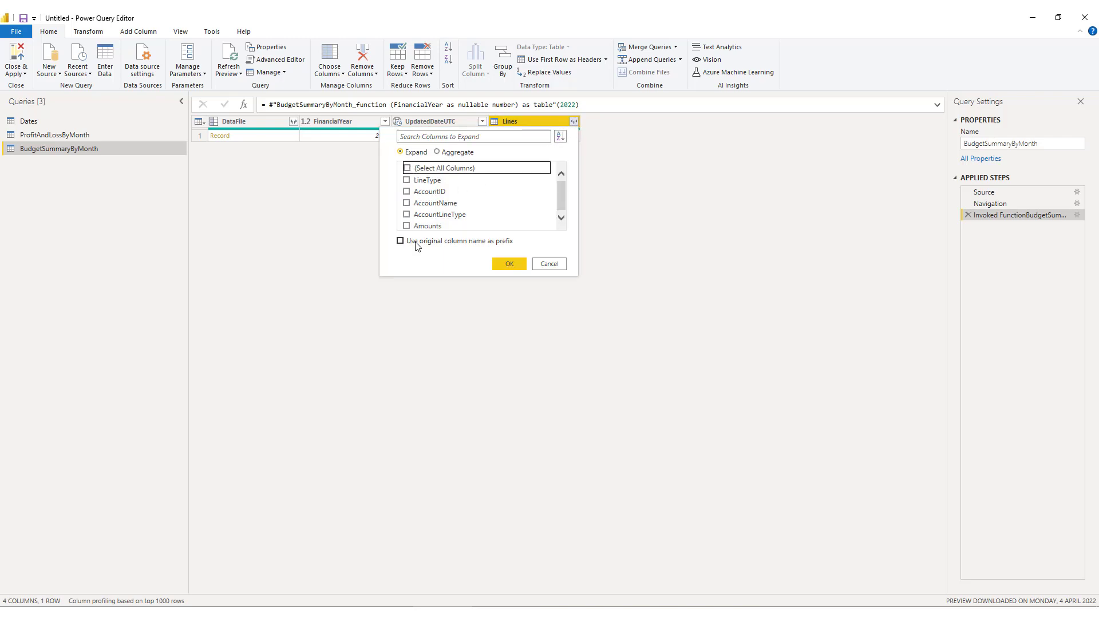
{"action": "left_click", "coordinate": [436, 194]}
{"action": "left_click", "coordinate": [450, 204]}
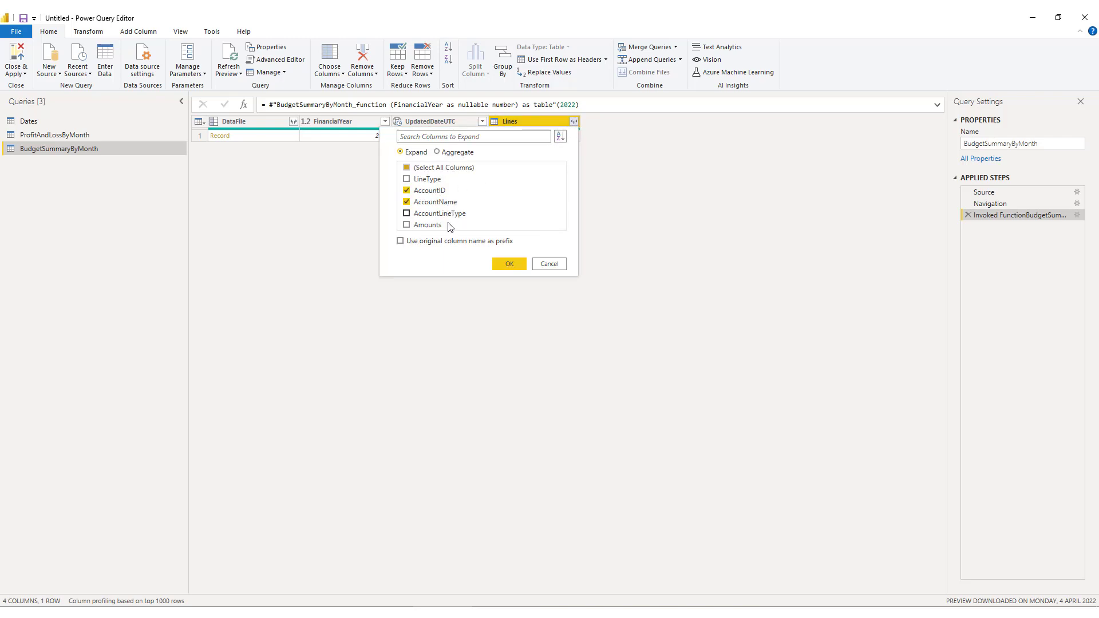
{"action": "left_click", "coordinate": [436, 226]}
{"action": "left_click", "coordinate": [510, 264]}
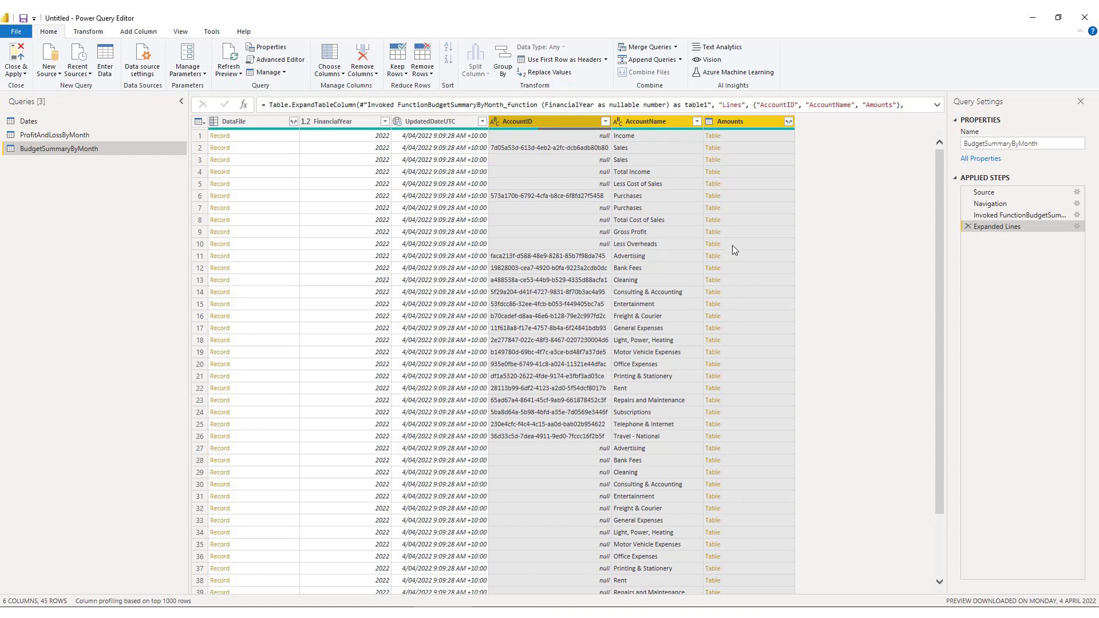
{"action": "left_click", "coordinate": [788, 121]}
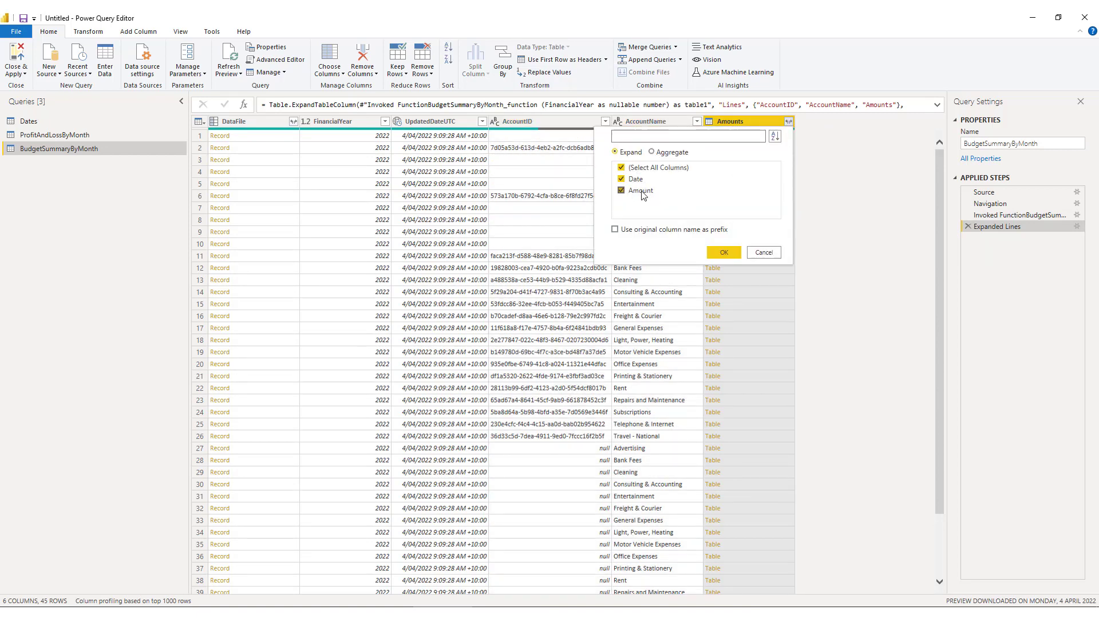
{"action": "left_click", "coordinate": [721, 253]}
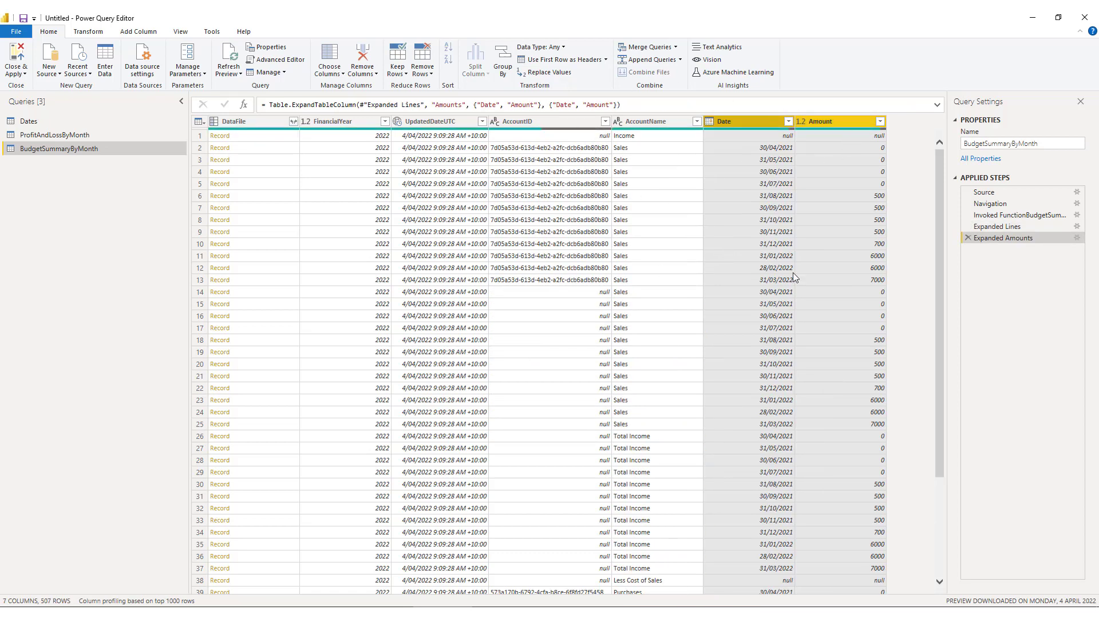
Step: Remove the UpdatedDateUTC and DataFile columns from the BudgetSummaryByMonth query
{"action": "left_click", "coordinate": [452, 122]}
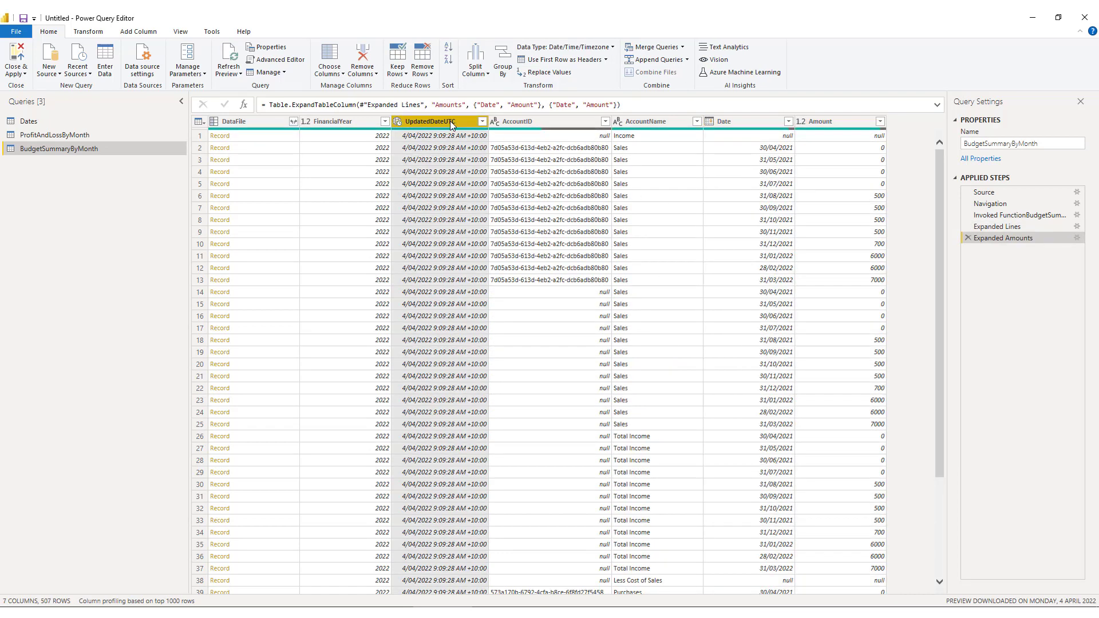
{"action": "key", "text": "Delete"}
{"action": "left_click", "coordinate": [264, 123]}
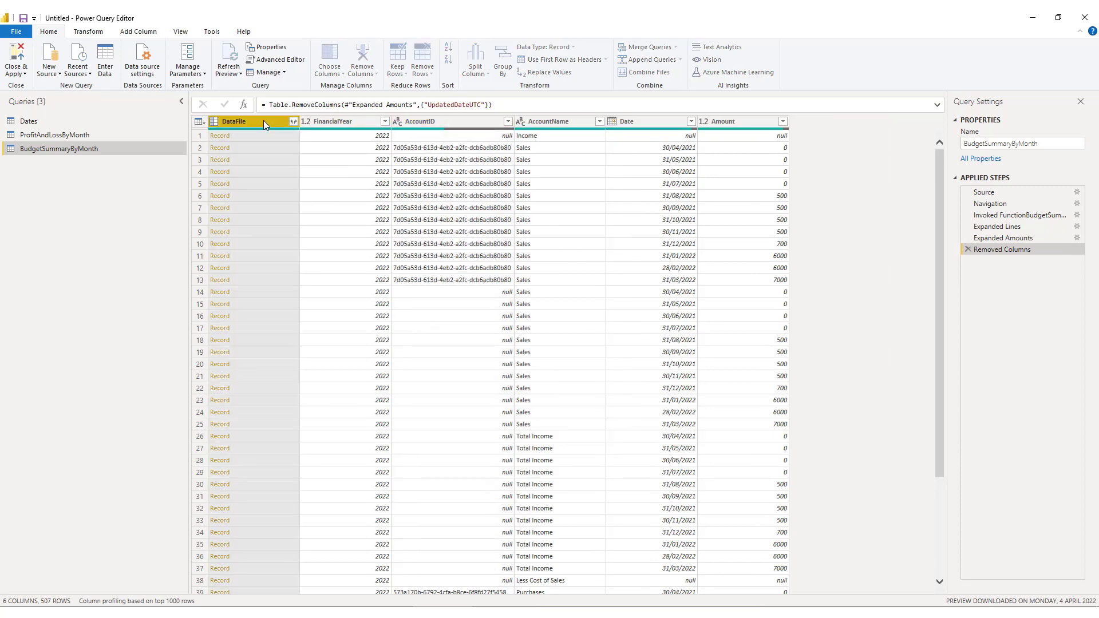
{"action": "key", "text": "Delete"}
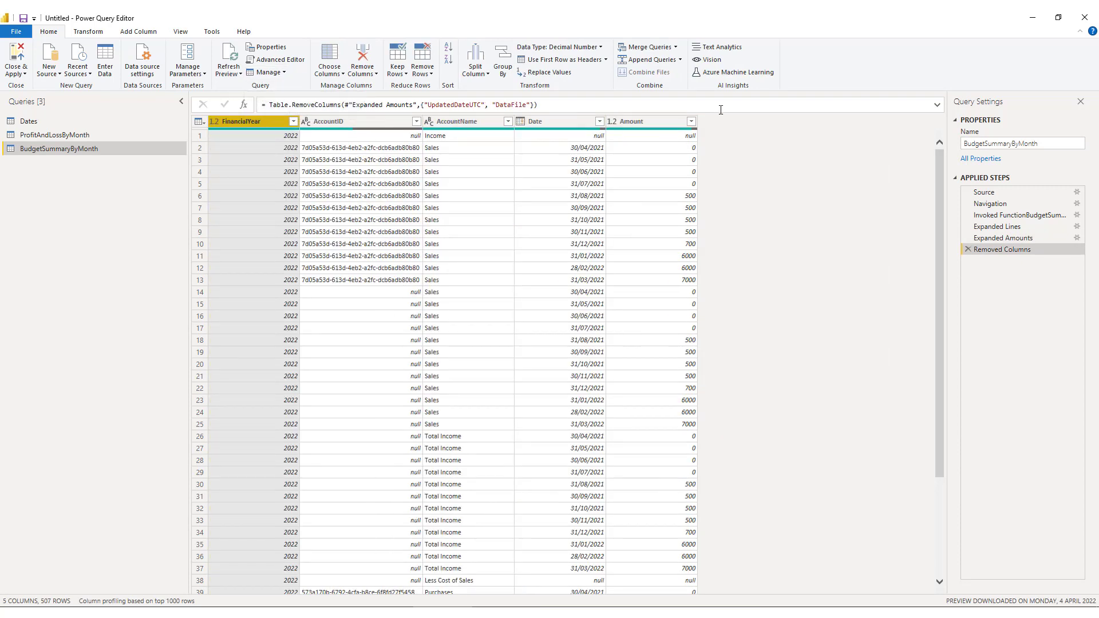
Step: Filter the Amount column of the budget query to exclude null and 0 values
{"action": "left_click", "coordinate": [695, 125]}
{"action": "left_click", "coordinate": [692, 122]}
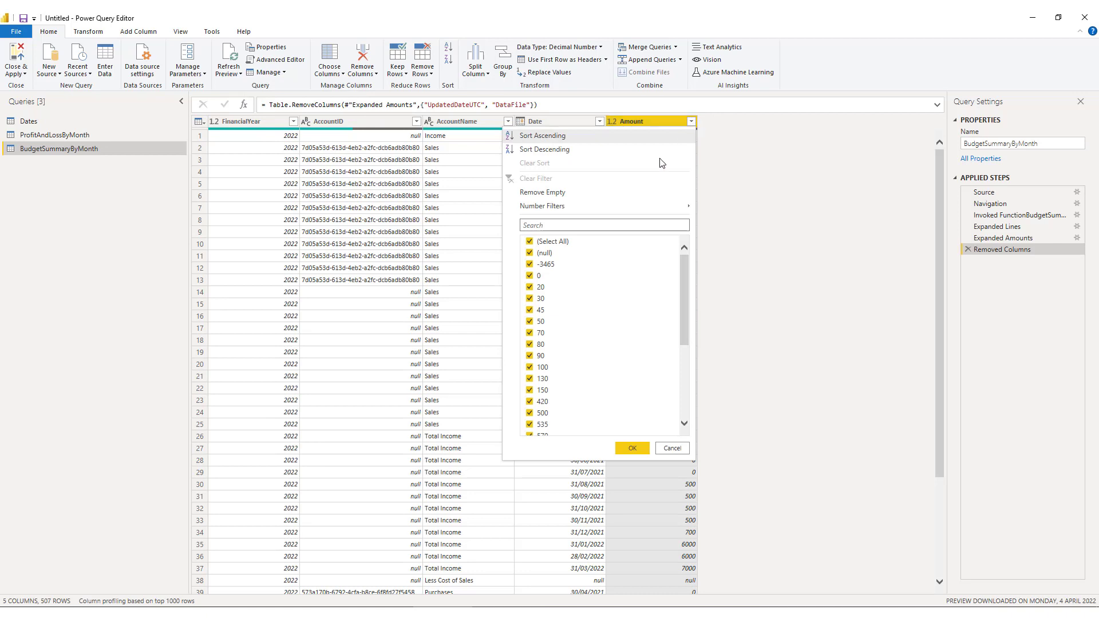
{"action": "left_click", "coordinate": [529, 253]}
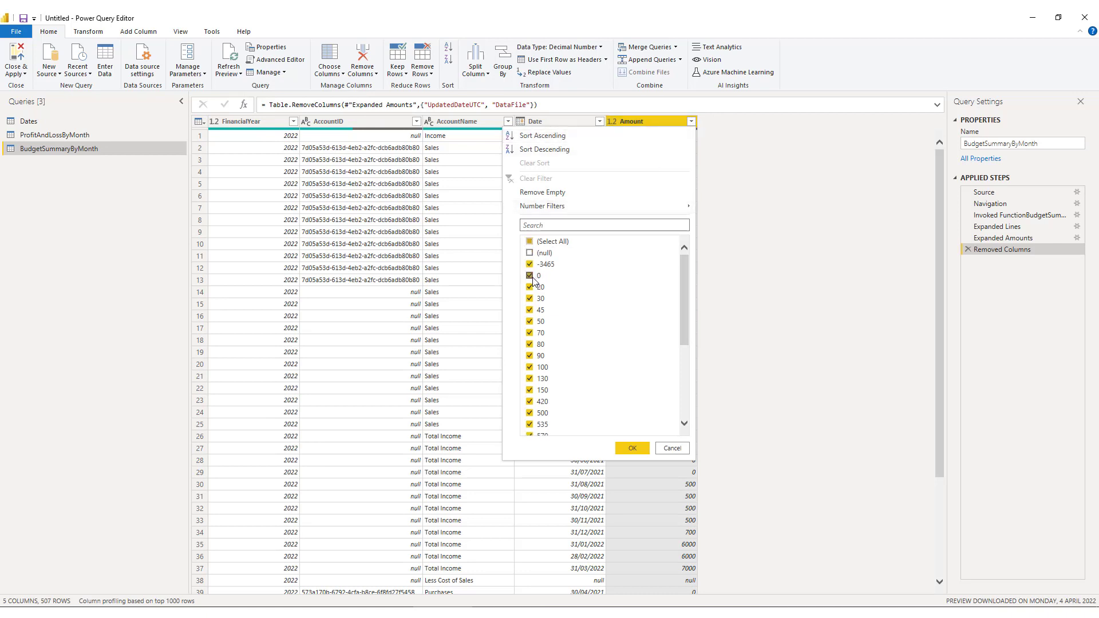
{"action": "left_click", "coordinate": [529, 275]}
{"action": "left_click", "coordinate": [633, 448]}
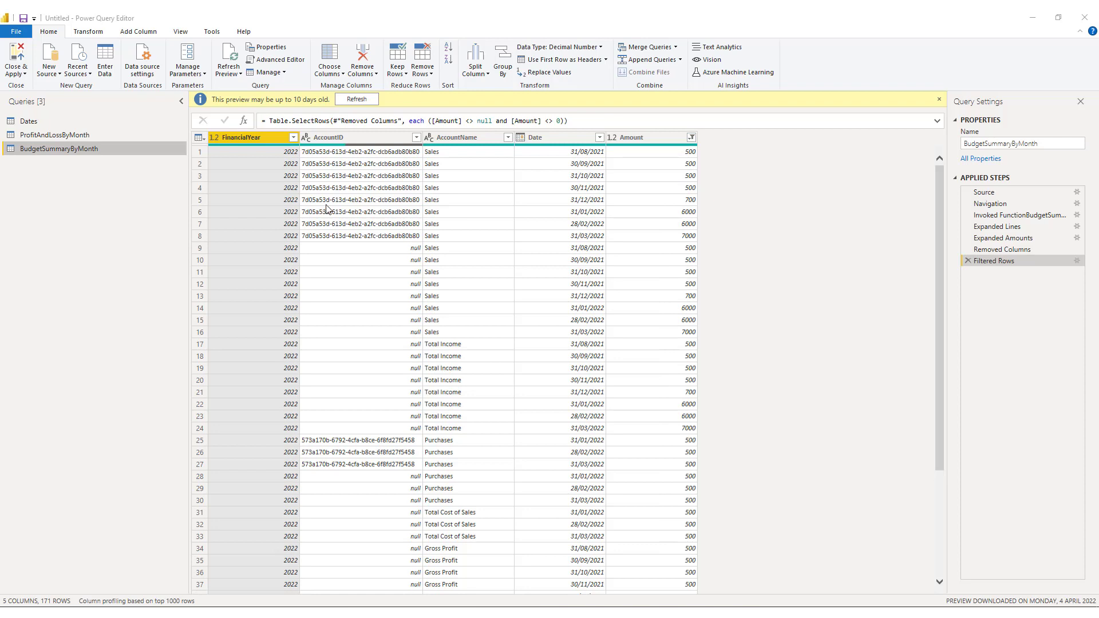
Step: Set the FinancialYear parameter of the ProfitAndLossByMonth query's invoked function to 2022
{"action": "left_click", "coordinate": [90, 136]}
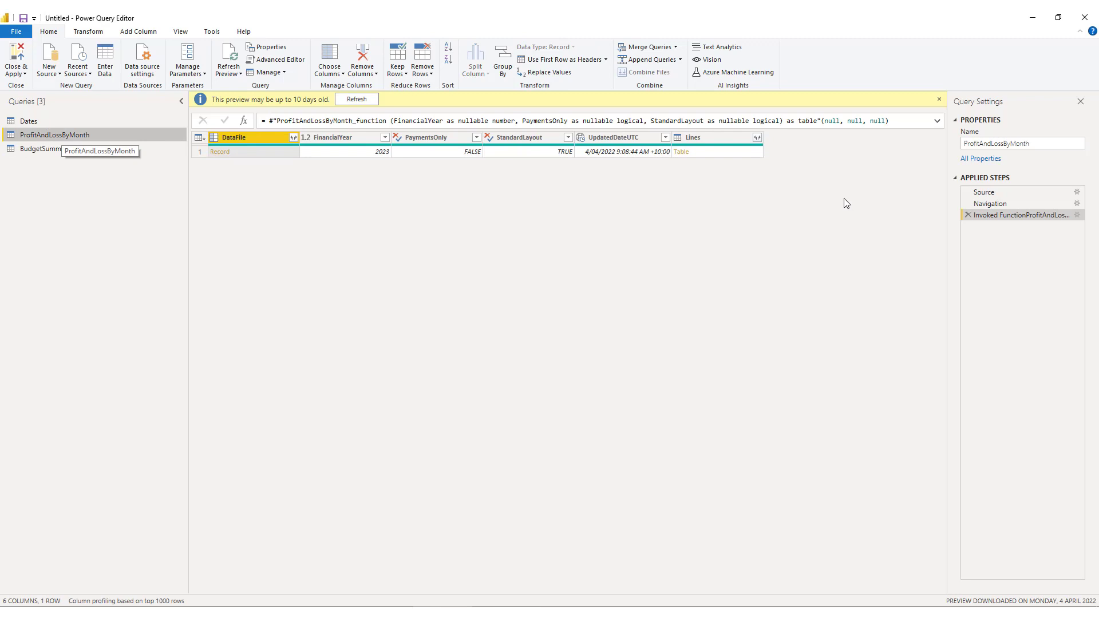
{"action": "left_click", "coordinate": [1076, 214]}
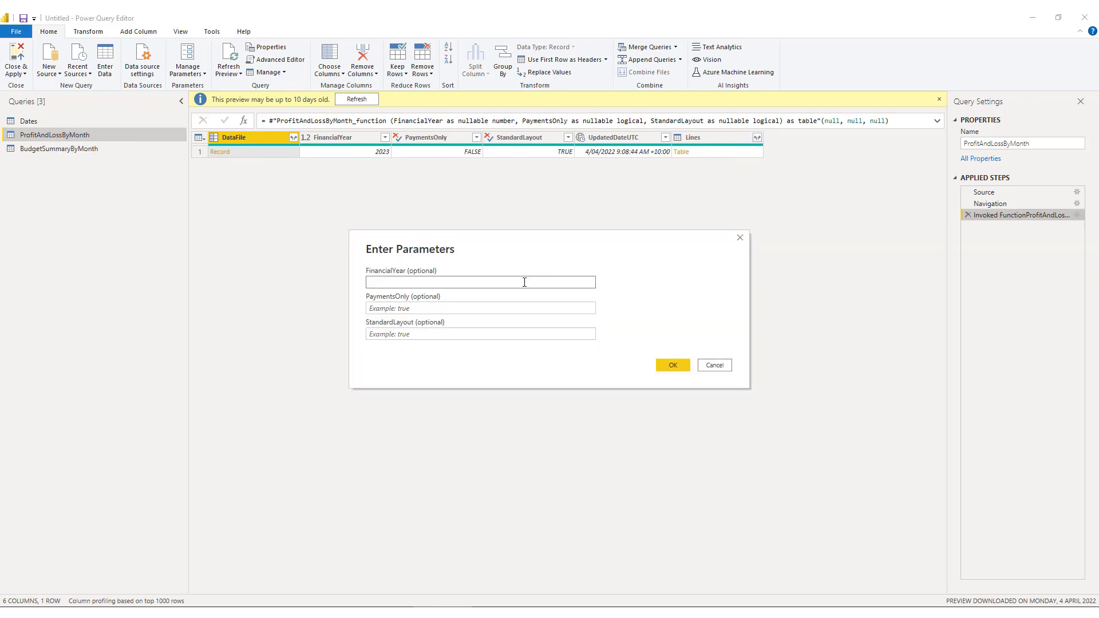
{"action": "type", "text": "2022"}
{"action": "left_click", "coordinate": [671, 365]}
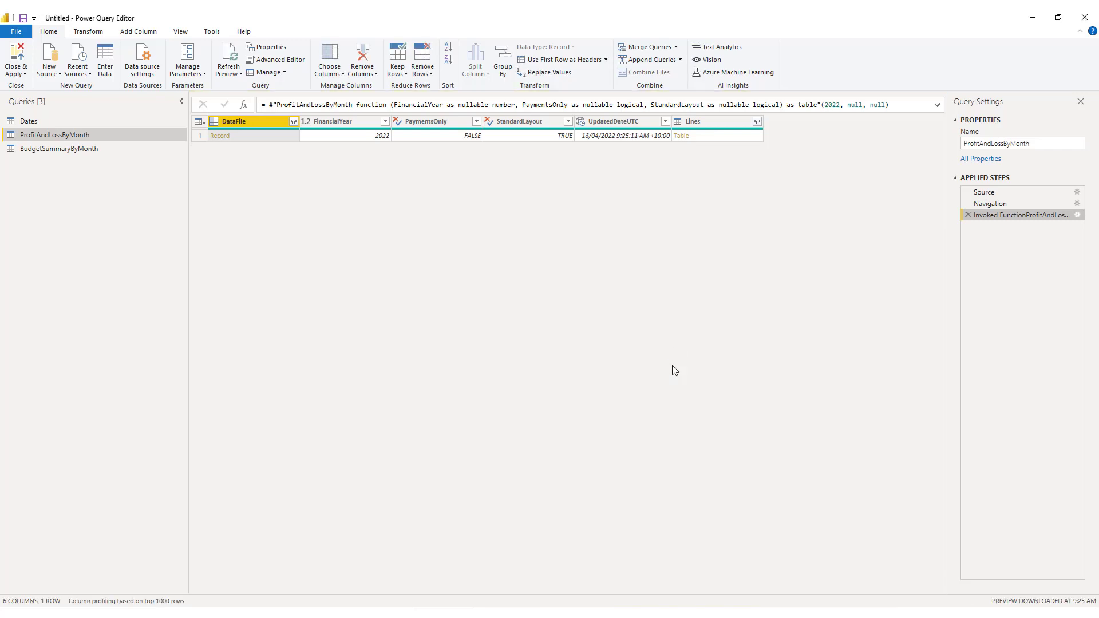
Step: Expand the Lines column of the ProfitAndLossByMonth query to only AccountID, AccountName and Amounts
{"action": "left_click", "coordinate": [756, 122]}
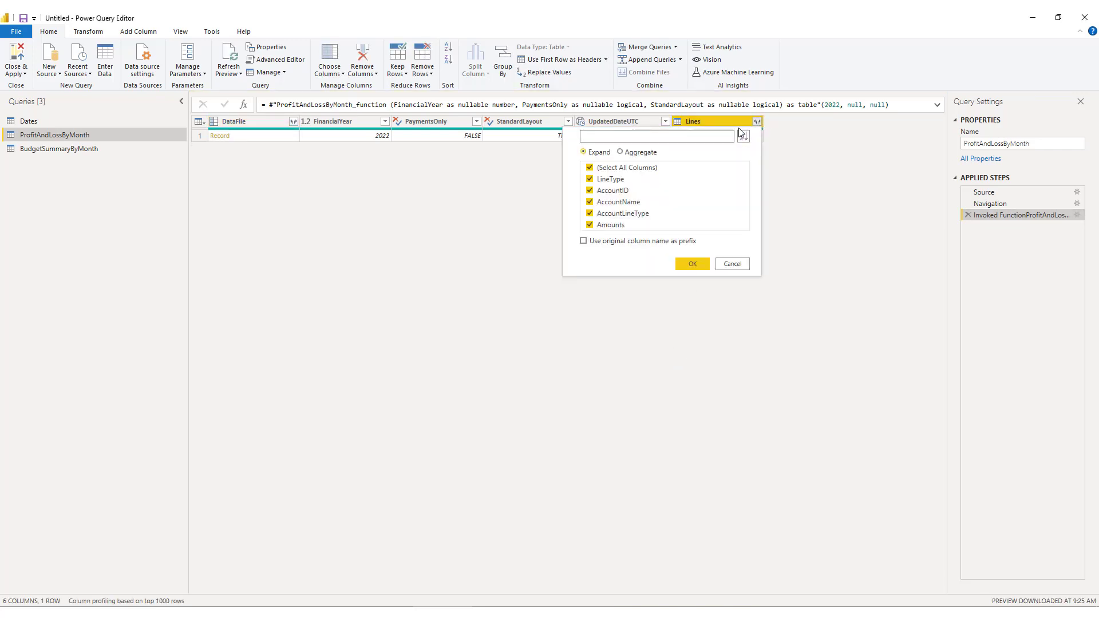
{"action": "left_click", "coordinate": [591, 168]}
{"action": "left_click", "coordinate": [598, 192]}
{"action": "left_click", "coordinate": [618, 203]}
{"action": "left_click", "coordinate": [621, 225]}
{"action": "left_click", "coordinate": [678, 264]}
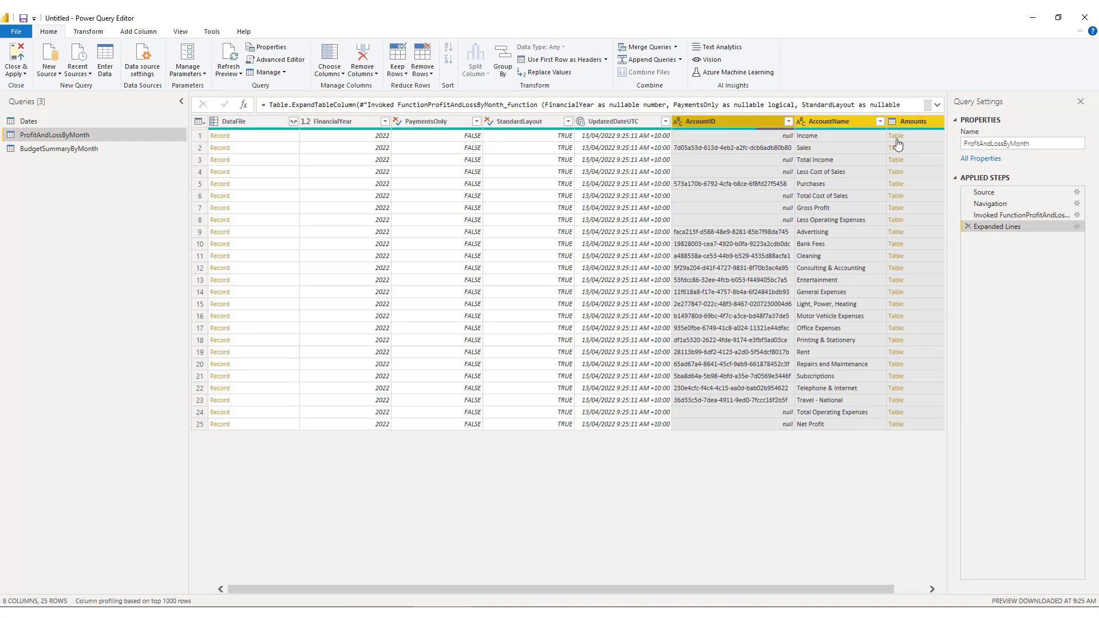
Step: Expand the Amounts column of the ProfitAndLossByMonth query into Date and Amount
{"action": "left_click", "coordinate": [912, 589]}
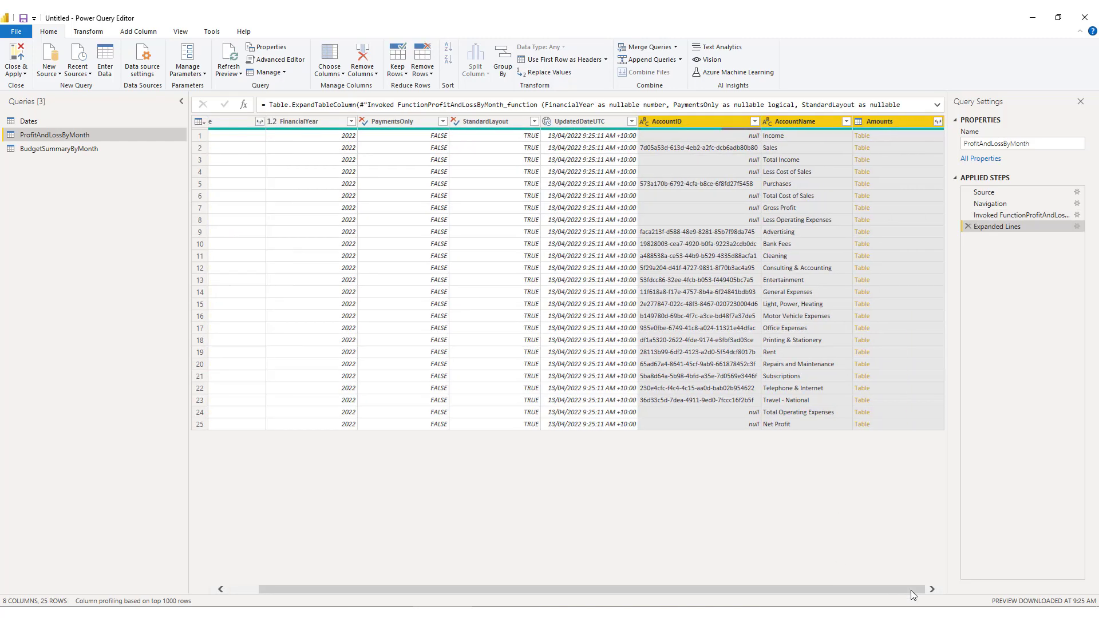
{"action": "left_click", "coordinate": [938, 122]}
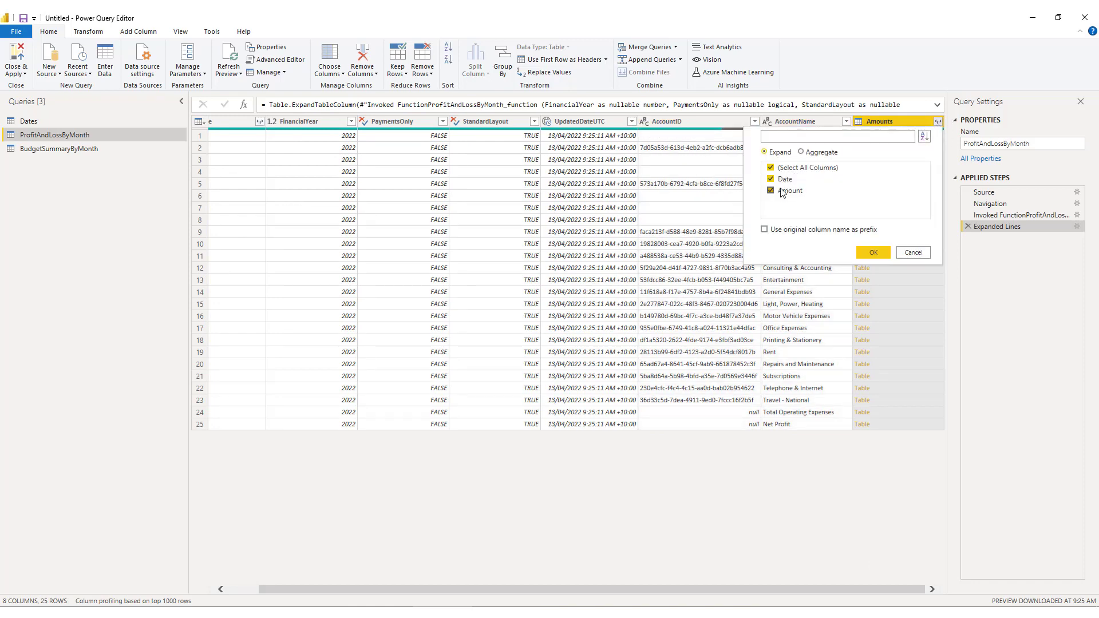
{"action": "left_click", "coordinate": [870, 252]}
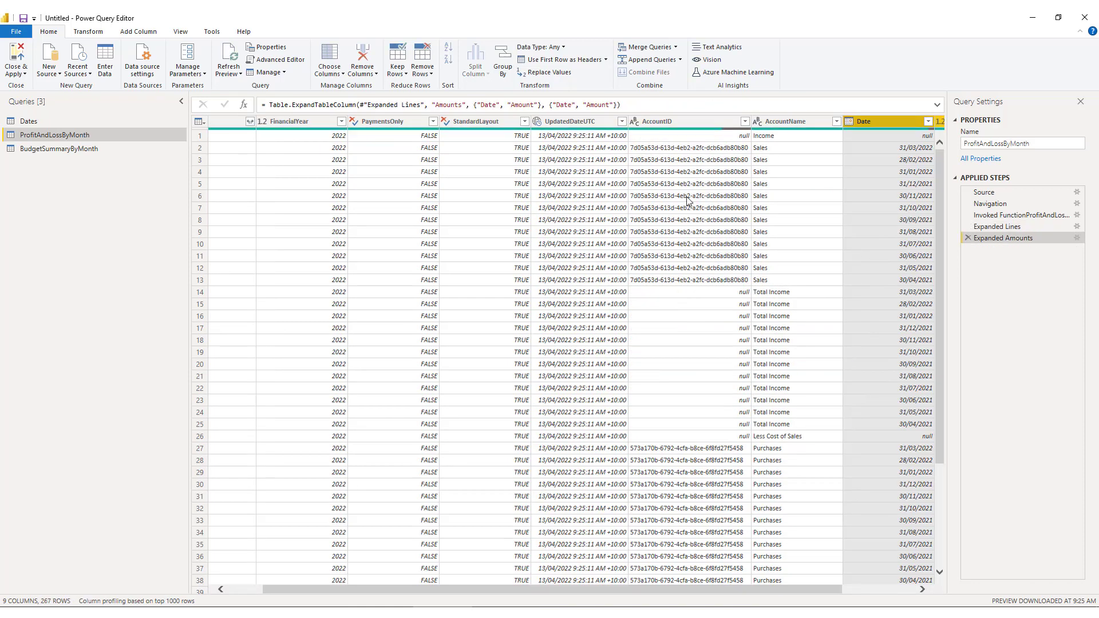
Step: Remove the PaymentsOnly, StandardLayout, UpdatedDateUTC and DataFile columns from the ProfitAndLossByMonth query
{"action": "left_click", "coordinate": [580, 121]}
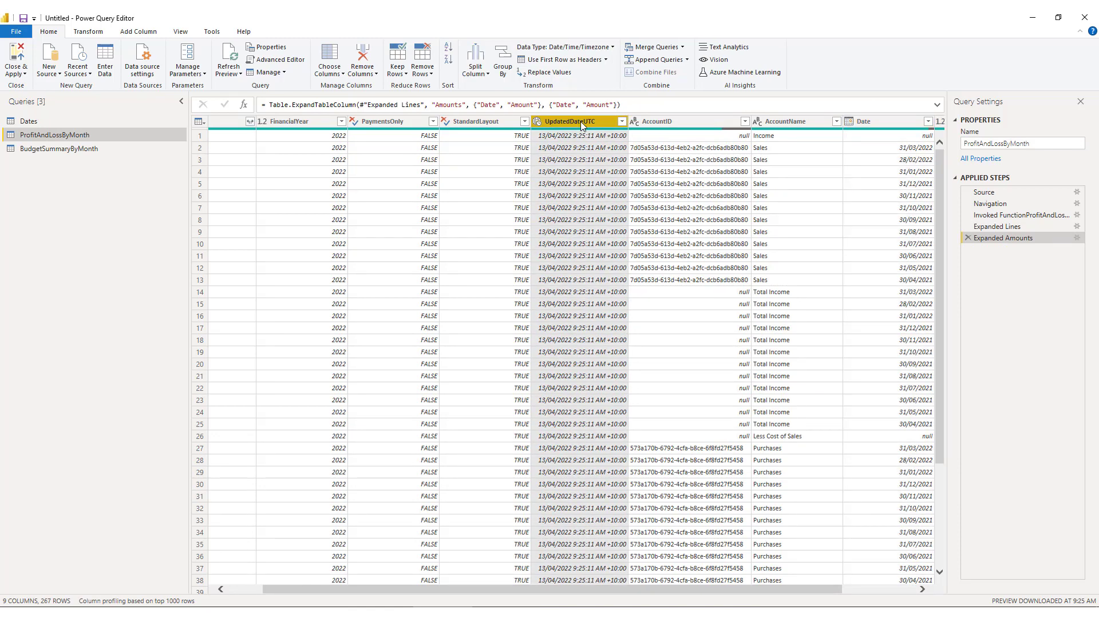
{"action": "key", "text": "shift+Left"}
{"action": "key", "text": "shift+Left"}
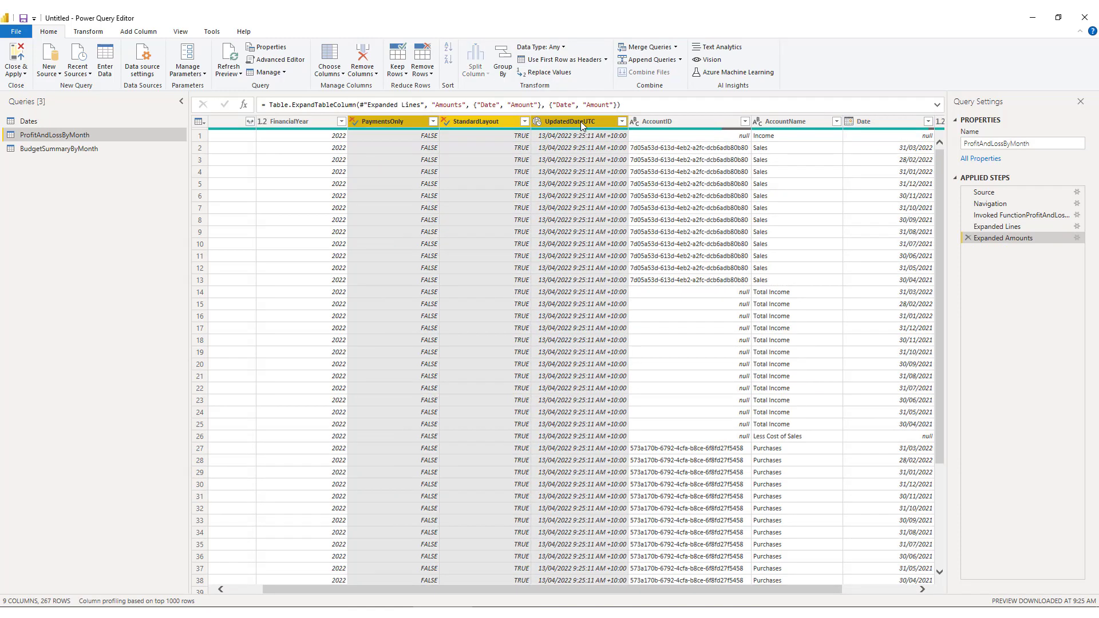
{"action": "key", "text": "Delete"}
{"action": "key", "text": "Left"}
{"action": "key", "text": "Left"}
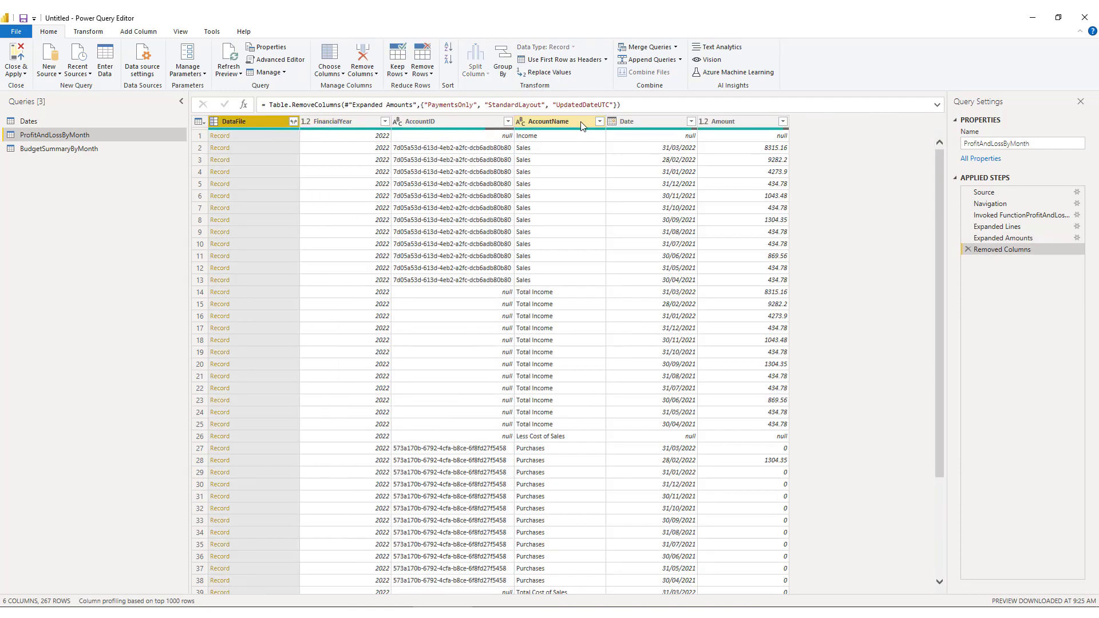
{"action": "key", "text": "Delete"}
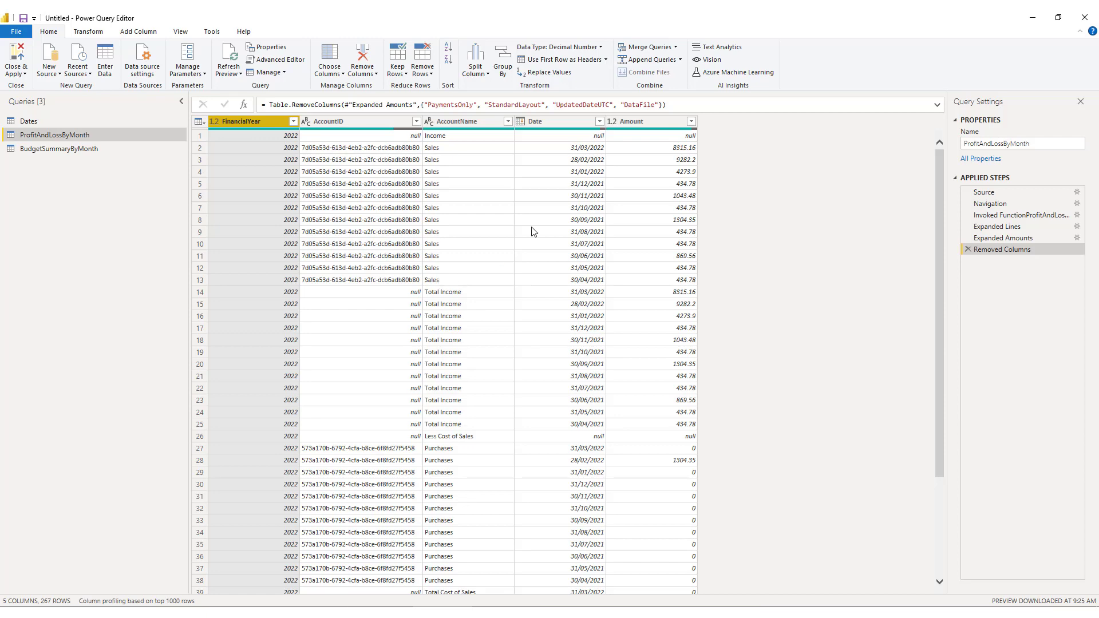
Step: Filter the Amount column of the ProfitAndLossByMonth query to exclude null and 0 values
{"action": "left_click", "coordinate": [689, 123]}
{"action": "left_click", "coordinate": [690, 123]}
{"action": "left_click", "coordinate": [530, 252]}
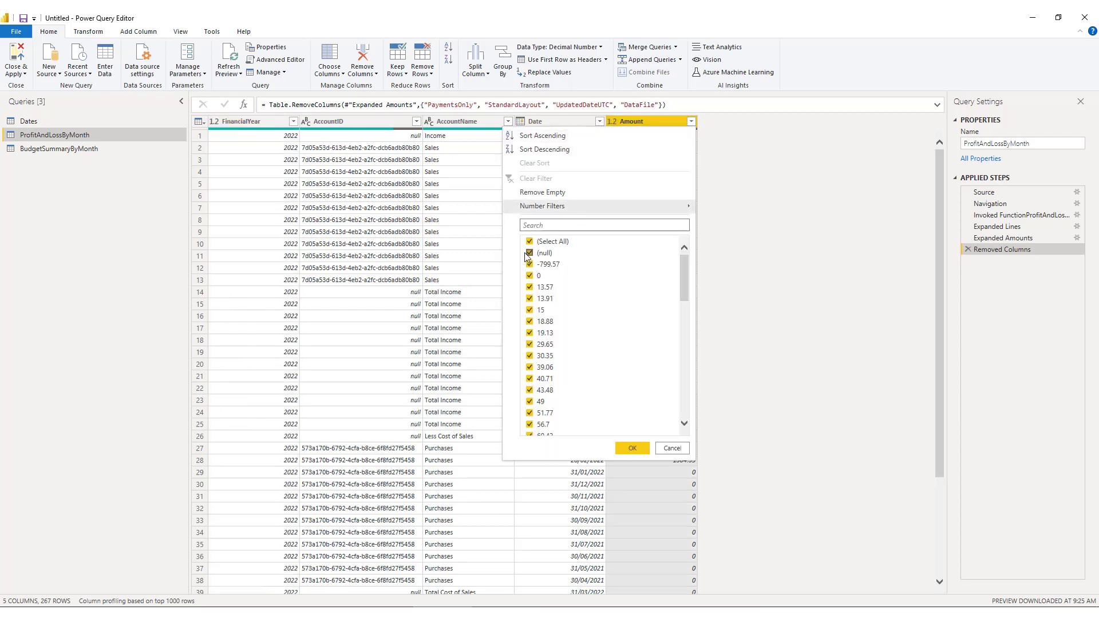
{"action": "left_click", "coordinate": [530, 276]}
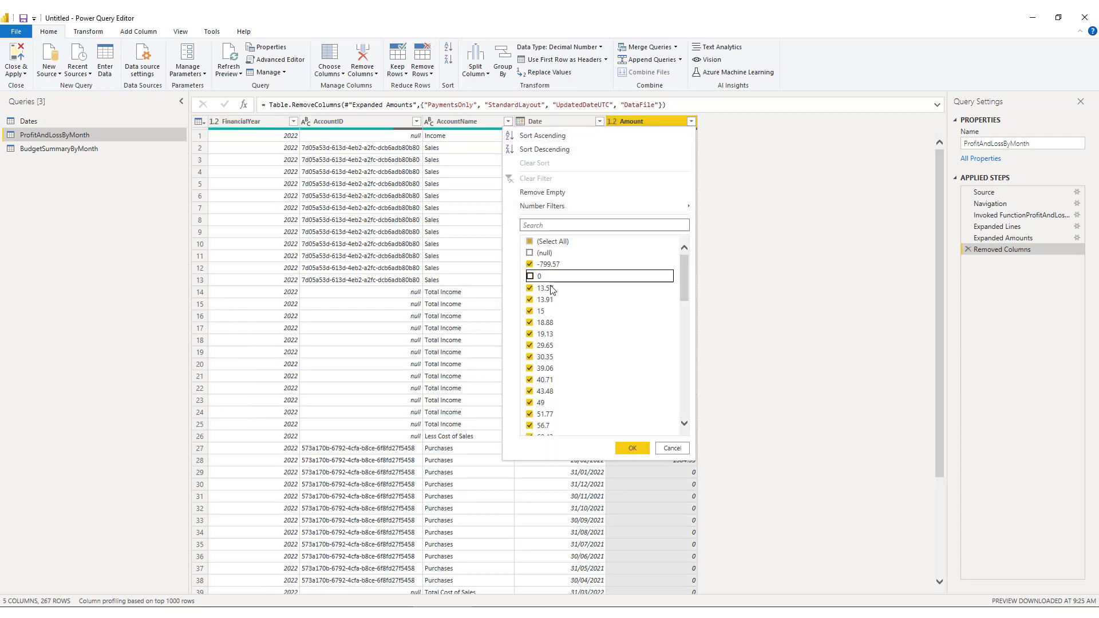
{"action": "left_click", "coordinate": [632, 448]}
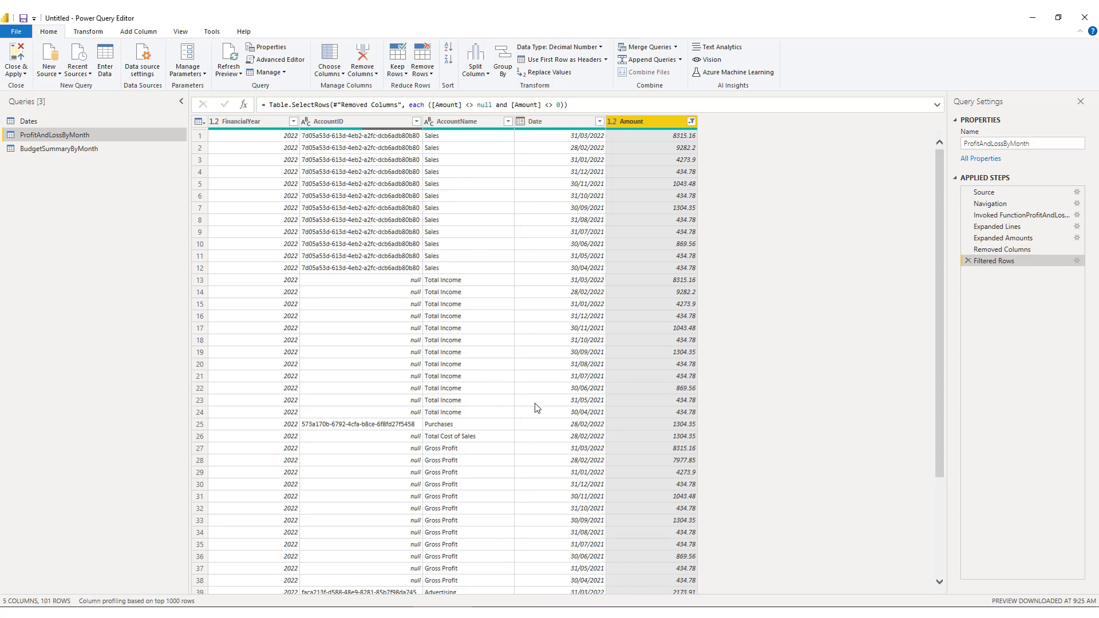
{"action": "key", "text": "ctrl+Left"}
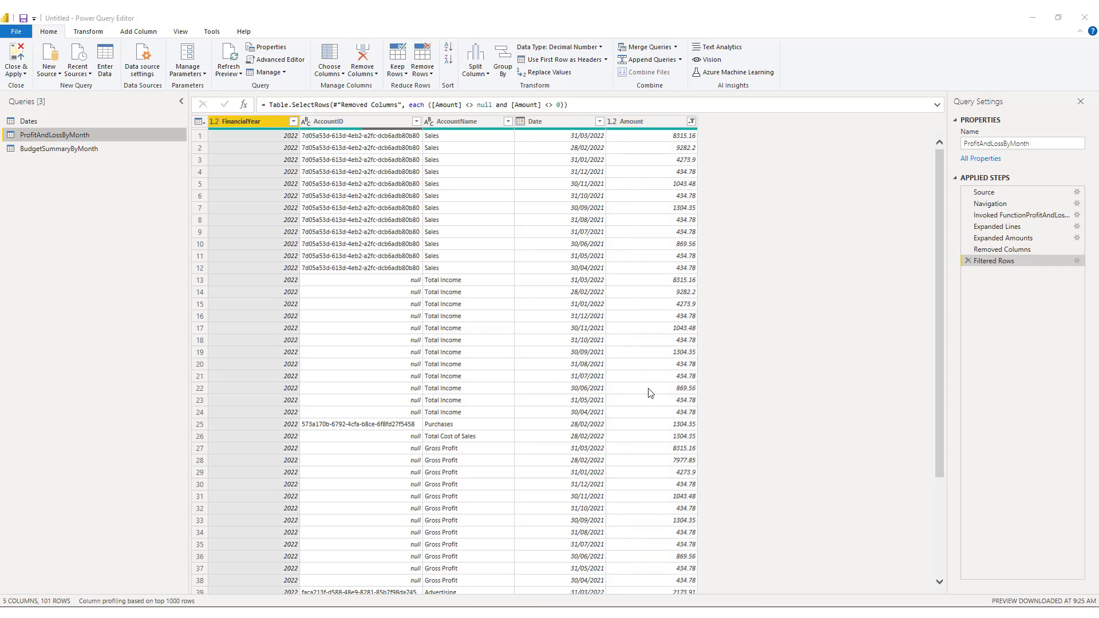
Step: Expand the DisplayStrings column of the Dates query to only MMM-YYYY, without the original column name as prefix
{"action": "left_click", "coordinate": [88, 121]}
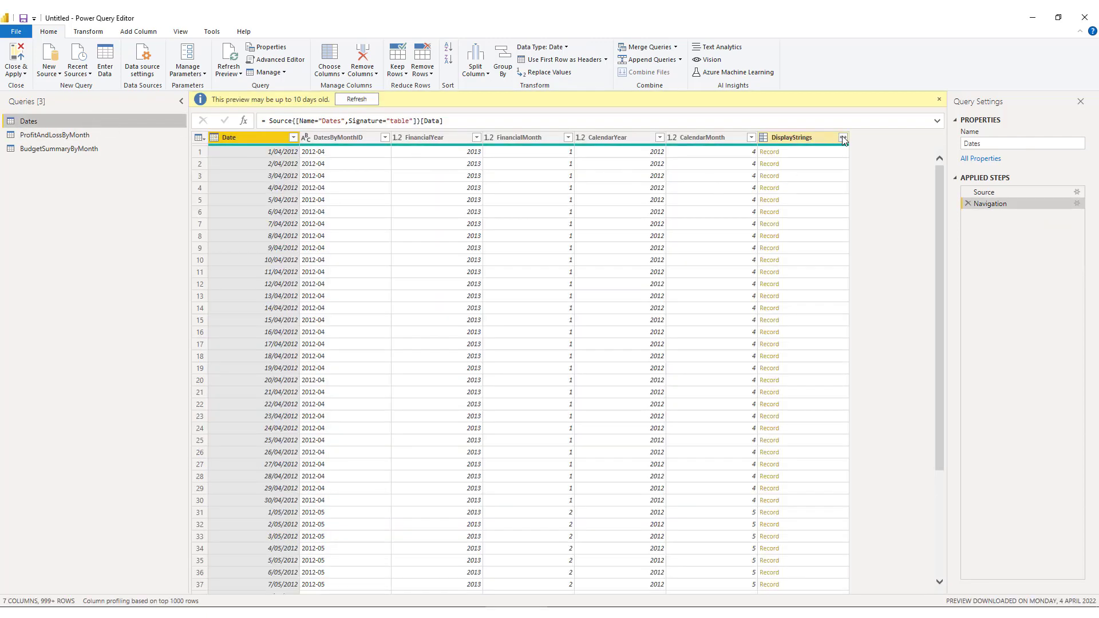
{"action": "left_click", "coordinate": [843, 138]}
{"action": "left_click", "coordinate": [684, 172]}
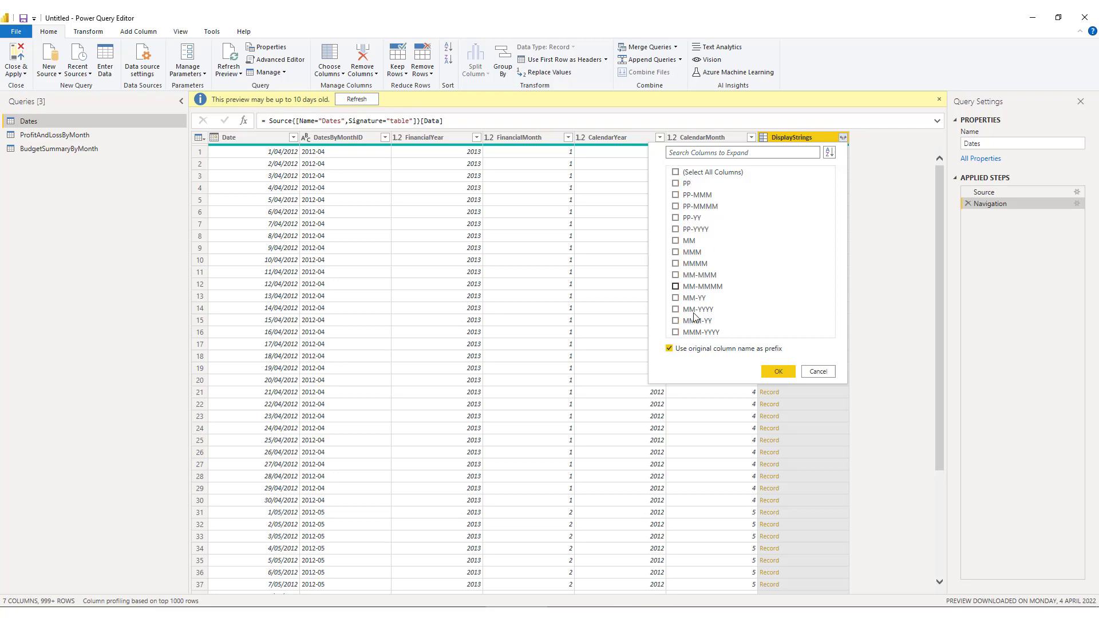
{"action": "left_click", "coordinate": [693, 333]}
{"action": "left_click", "coordinate": [669, 348]}
{"action": "left_click", "coordinate": [792, 375]}
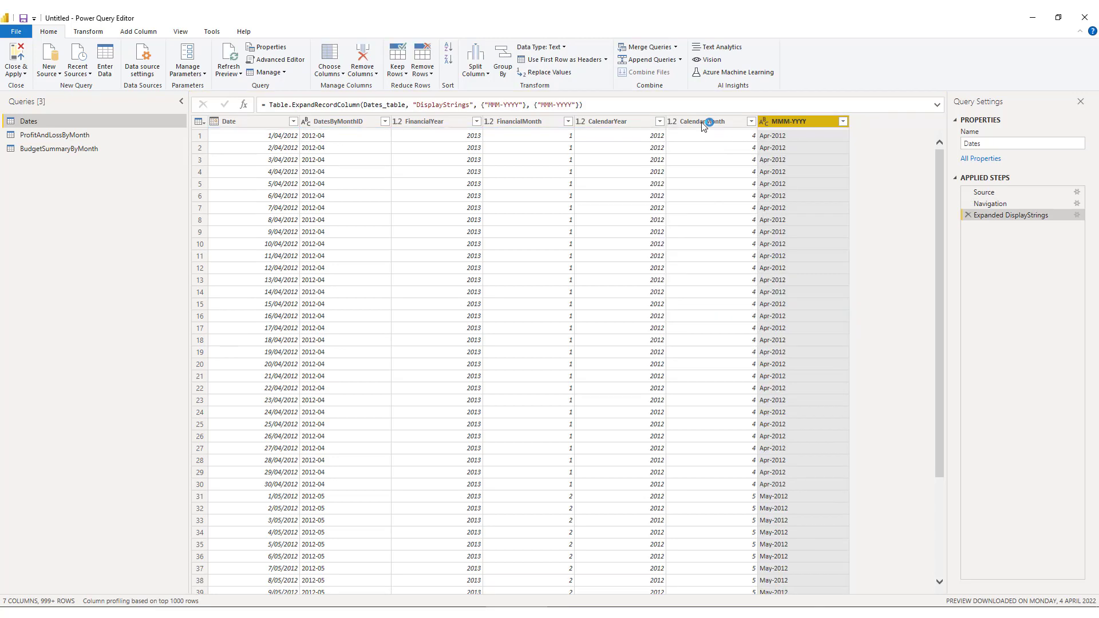
Step: Remove the FinancialMonth, CalendarYear and CalendarMonth columns from the Dates query
{"action": "left_click", "coordinate": [698, 125]}
{"action": "key", "text": "shift+Left"}
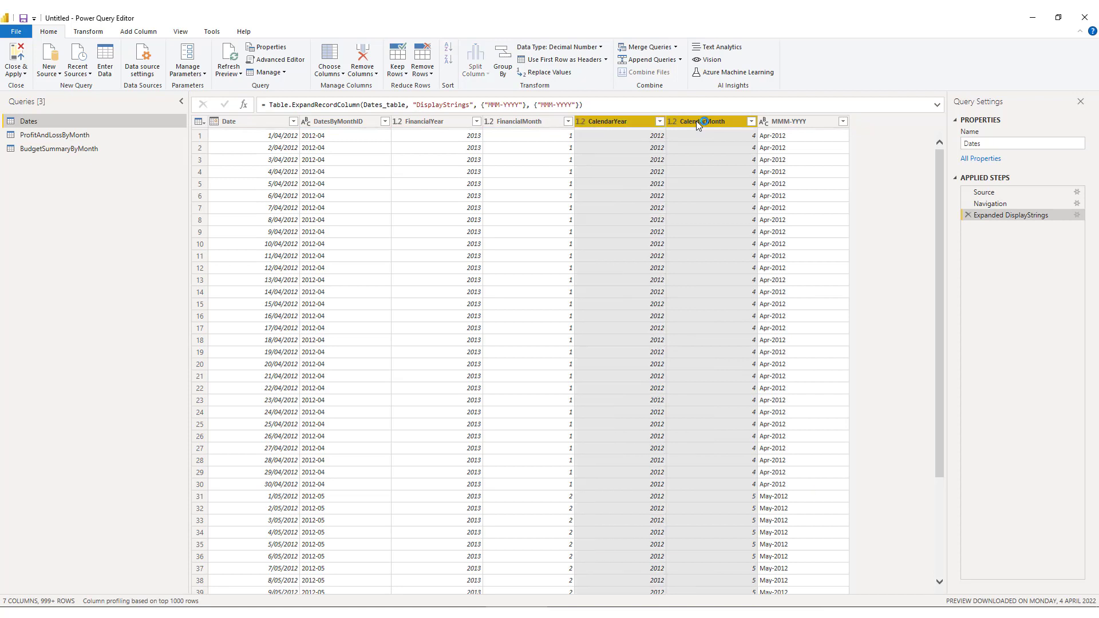
{"action": "key", "text": "shift+Left"}
{"action": "key", "text": "Delete"}
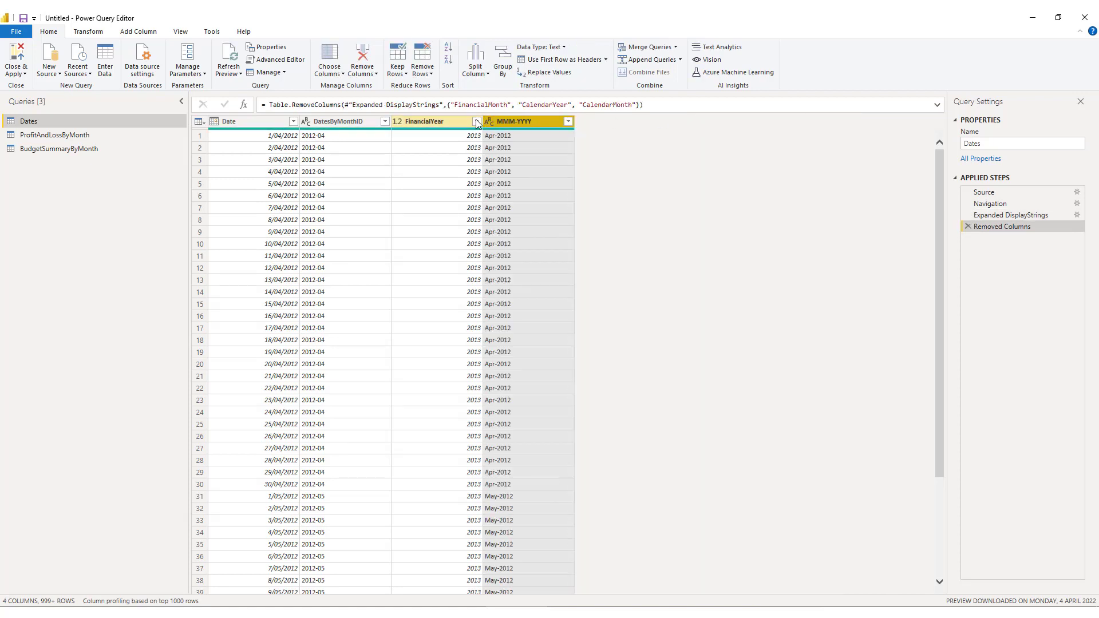
Step: Filter the Dates query to rows where FinancialYear equals 2022
{"action": "left_click", "coordinate": [477, 121]}
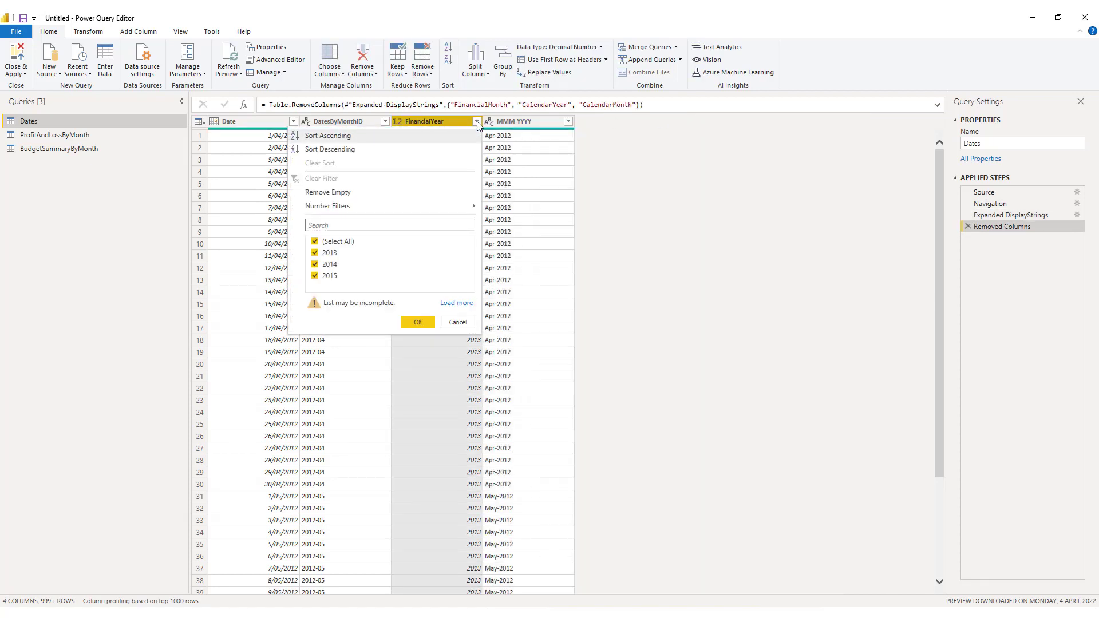
{"action": "mouse_move", "coordinate": [456, 206]}
{"action": "left_click", "coordinate": [503, 210]}
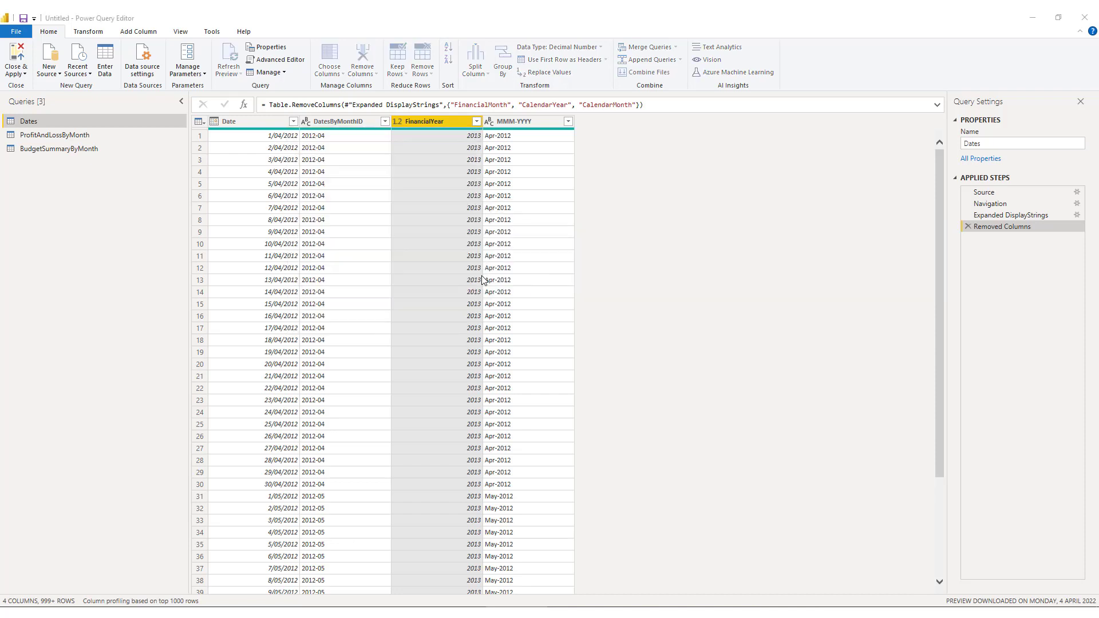
{"action": "left_click", "coordinate": [492, 310]}
{"action": "type", "text": "20"}
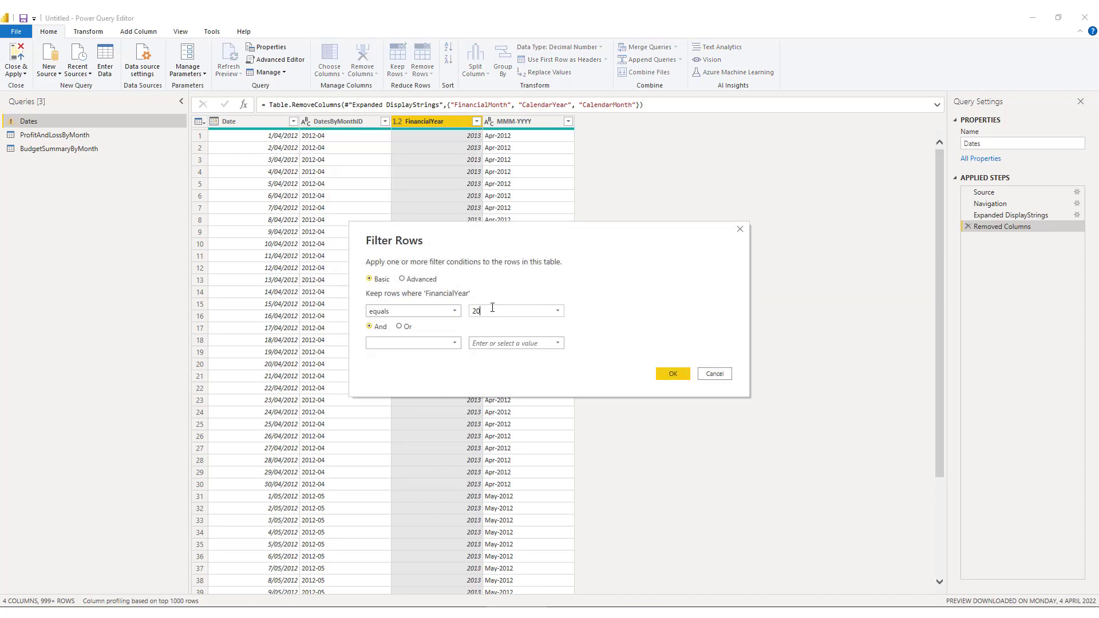
{"action": "type", "text": "22"}
{"action": "left_click", "coordinate": [673, 373]}
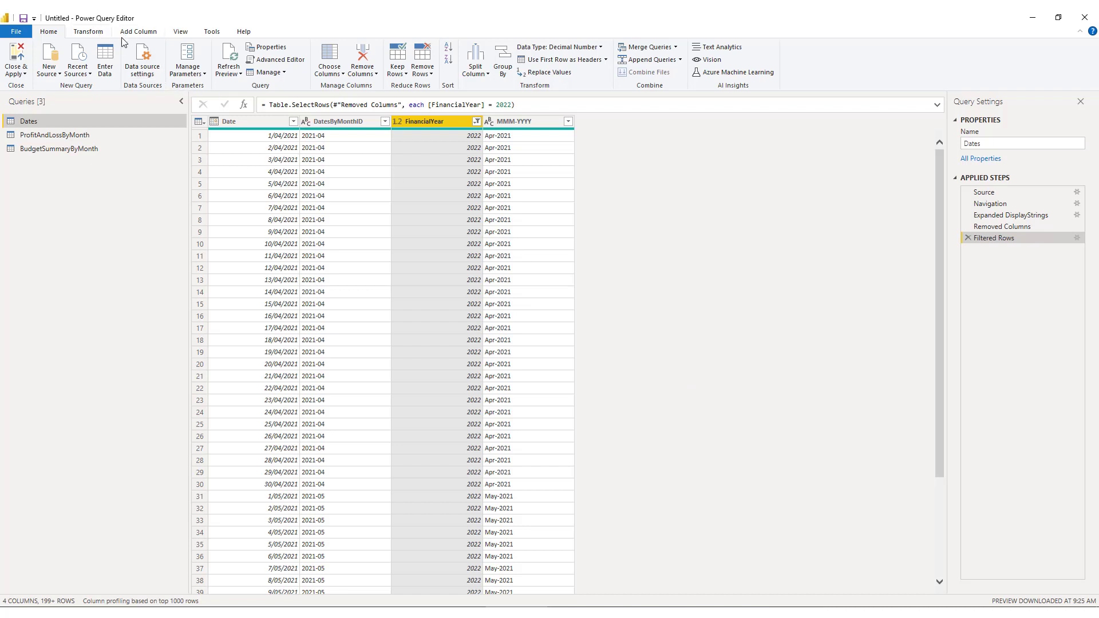
Step: Create a parameter named varForecastDate of type Date with the current value 1/10/2022
{"action": "left_click", "coordinate": [188, 69]}
{"action": "left_click", "coordinate": [388, 171]}
{"action": "double_click", "coordinate": [548, 177]}
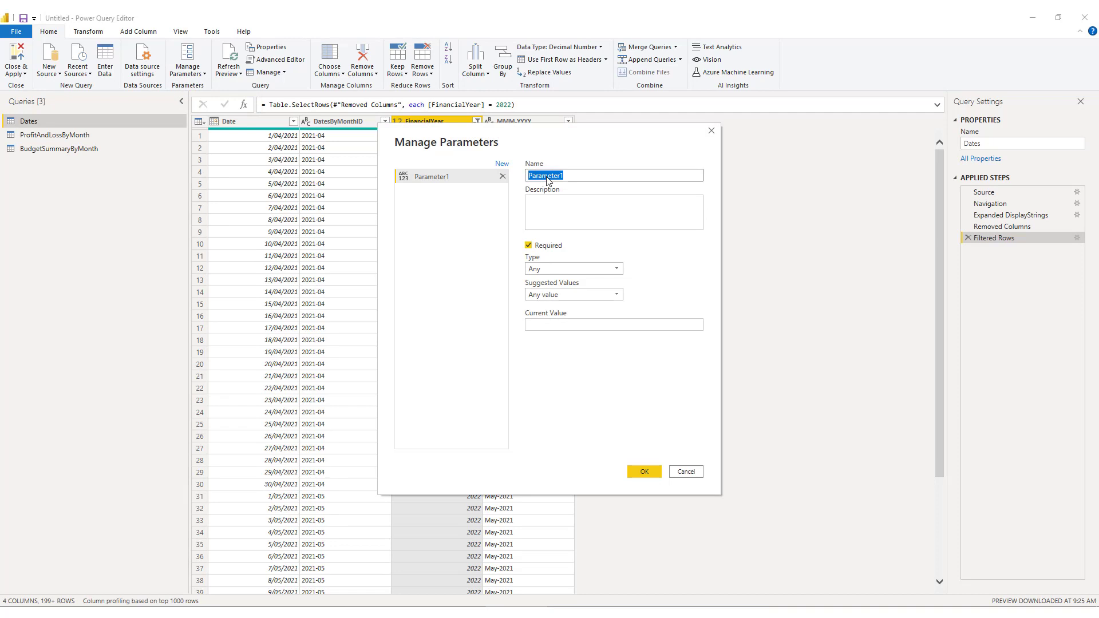
{"action": "type", "text": "varForecastDate"}
{"action": "left_click", "coordinate": [560, 268]}
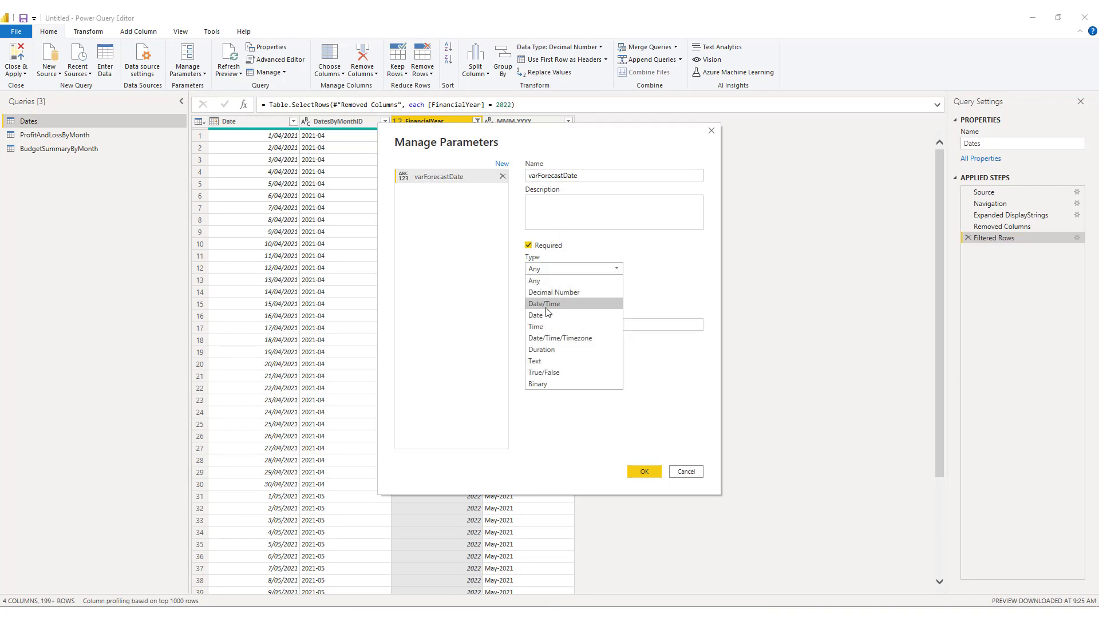
{"action": "left_click", "coordinate": [562, 300]}
{"action": "left_click", "coordinate": [545, 324]}
{"action": "type", "text": "1/"}
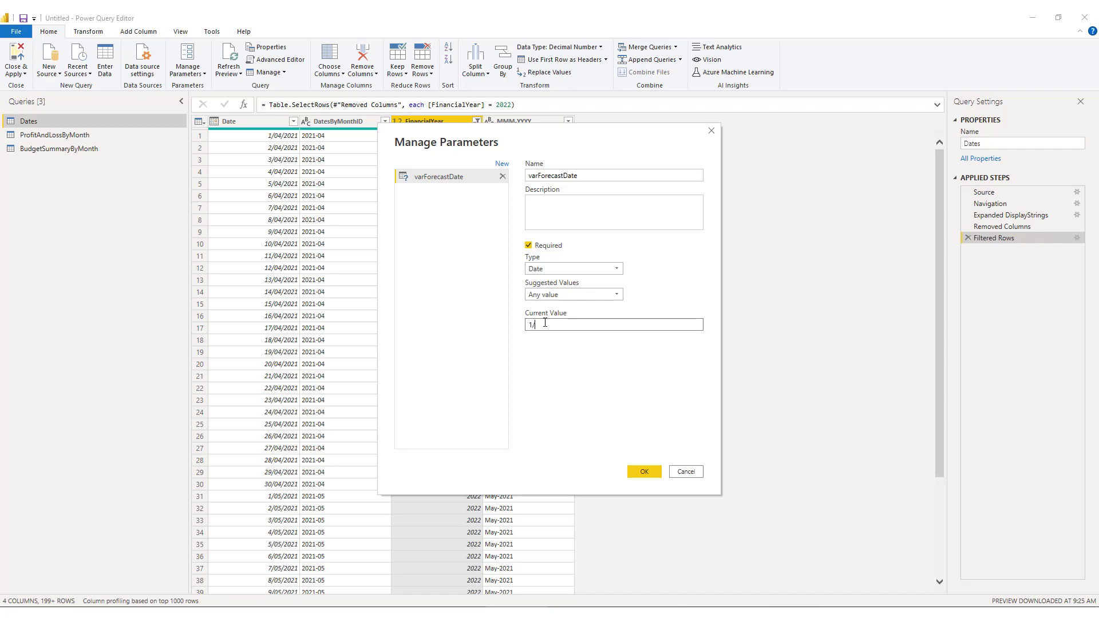
{"action": "type", "text": "10/20"}
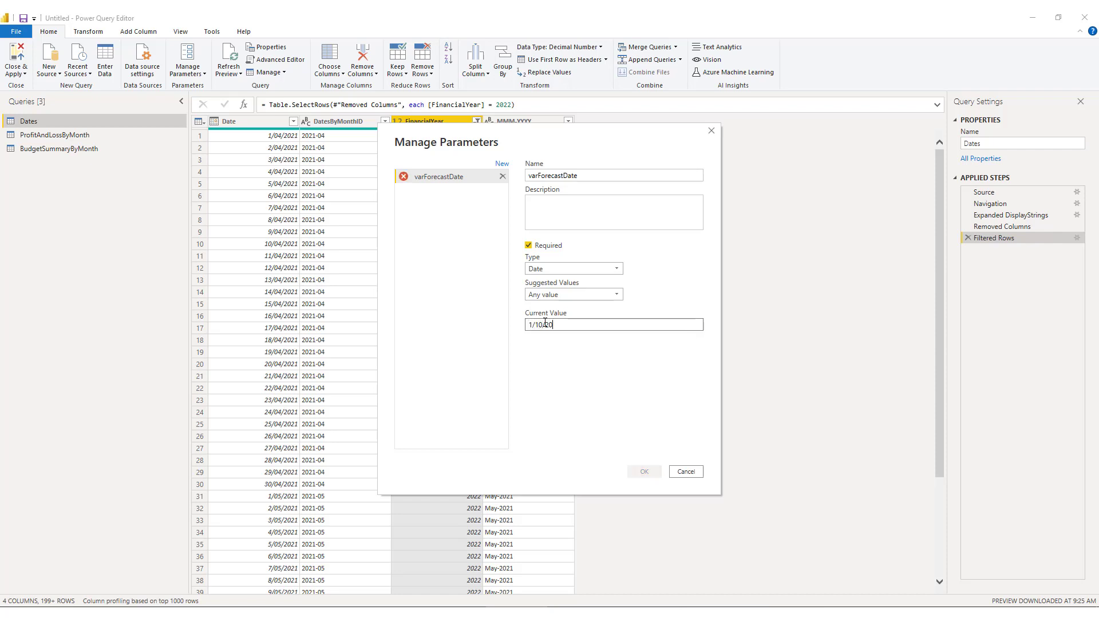
{"action": "type", "text": "22"}
{"action": "left_click", "coordinate": [645, 473]}
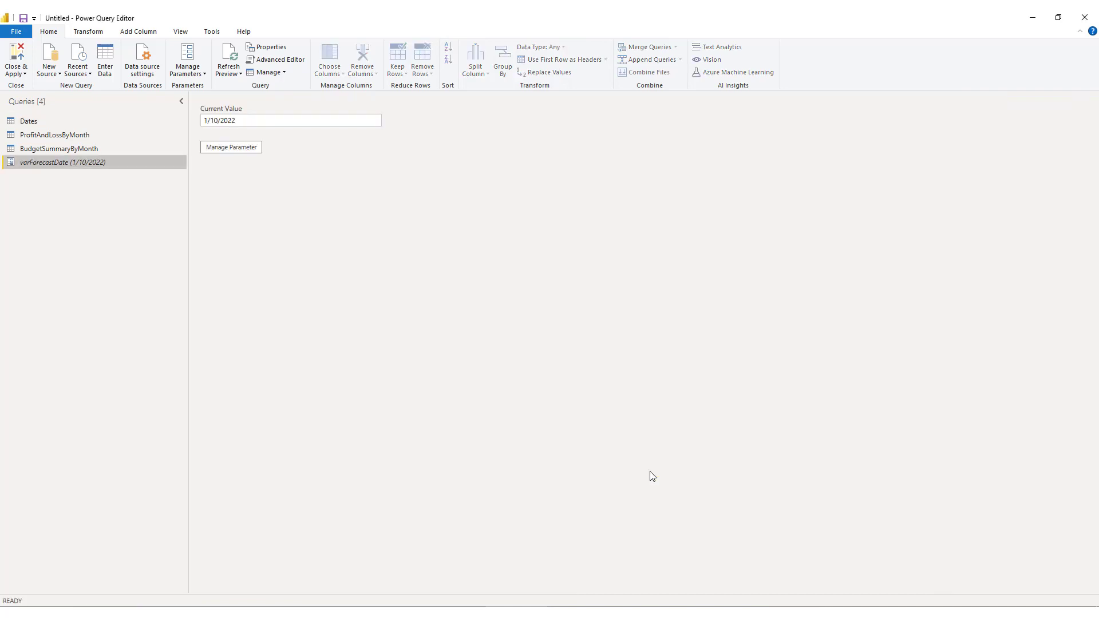
Step: Start a custom column named IsActualForecast in the Dates query
{"action": "left_click", "coordinate": [73, 121]}
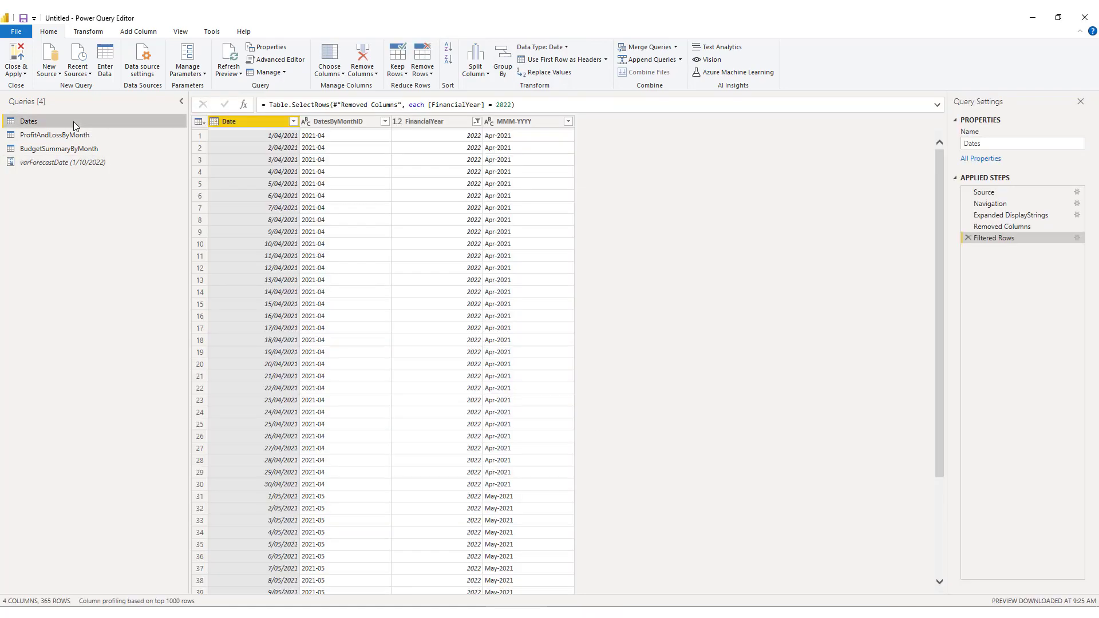
{"action": "left_click", "coordinate": [160, 33]}
{"action": "left_click", "coordinate": [58, 60]}
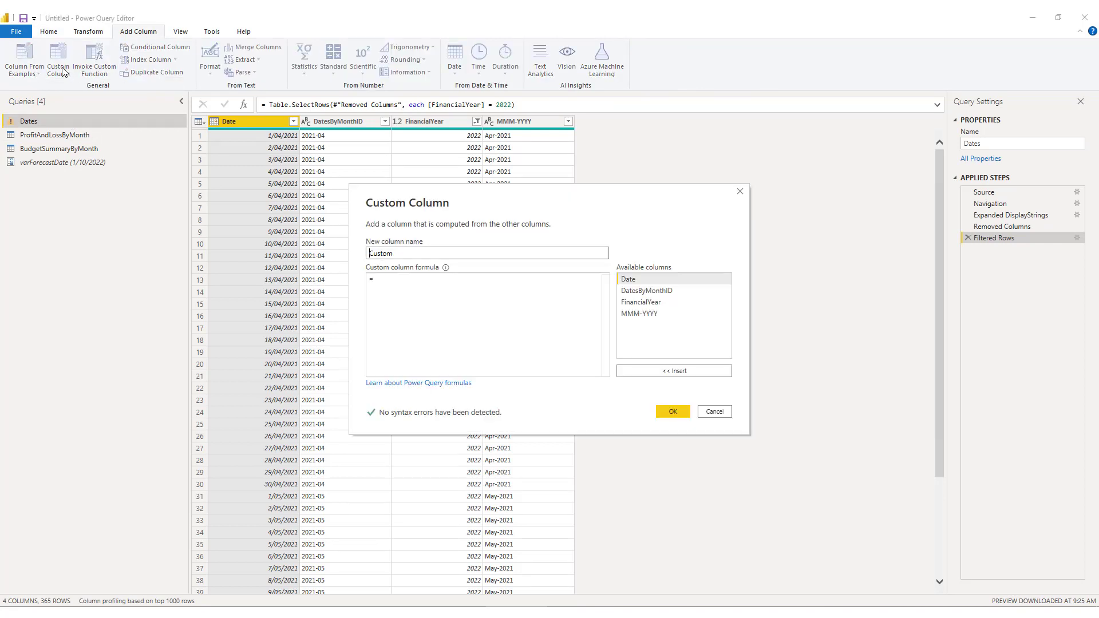
{"action": "double_click", "coordinate": [392, 254]}
{"action": "type", "text": "IsActualForecast"}
Step: Give the custom column the formula (if [Date] < varForecastDate then "Actual" else "Forecast") and add it
{"action": "left_click", "coordinate": [399, 278]}
{"action": "type", "text": "("}
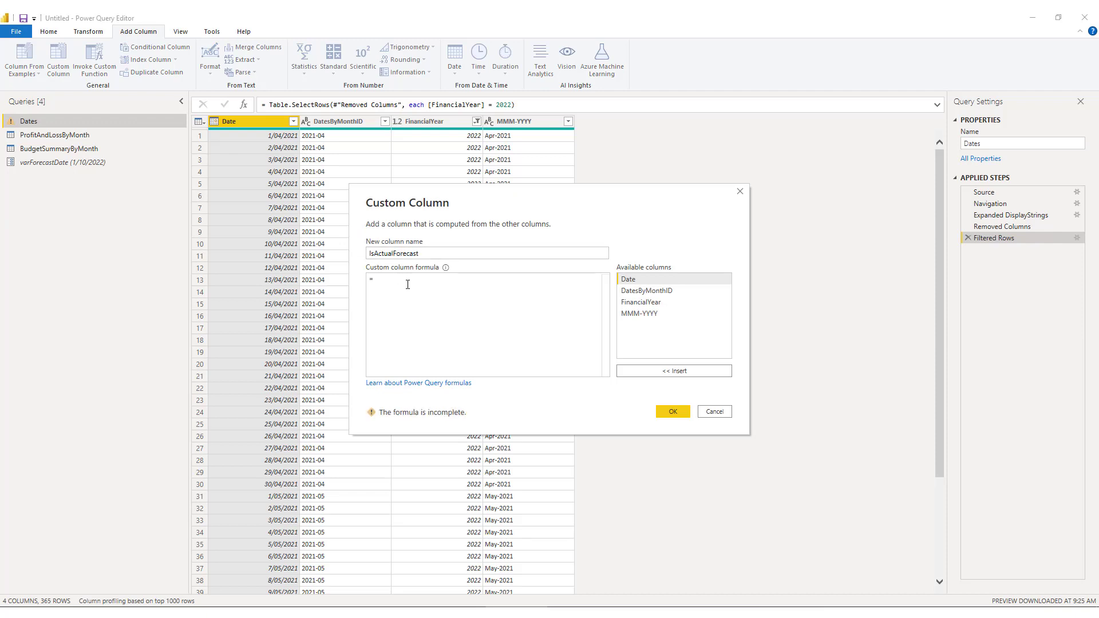
{"action": "type", "text": "if"}
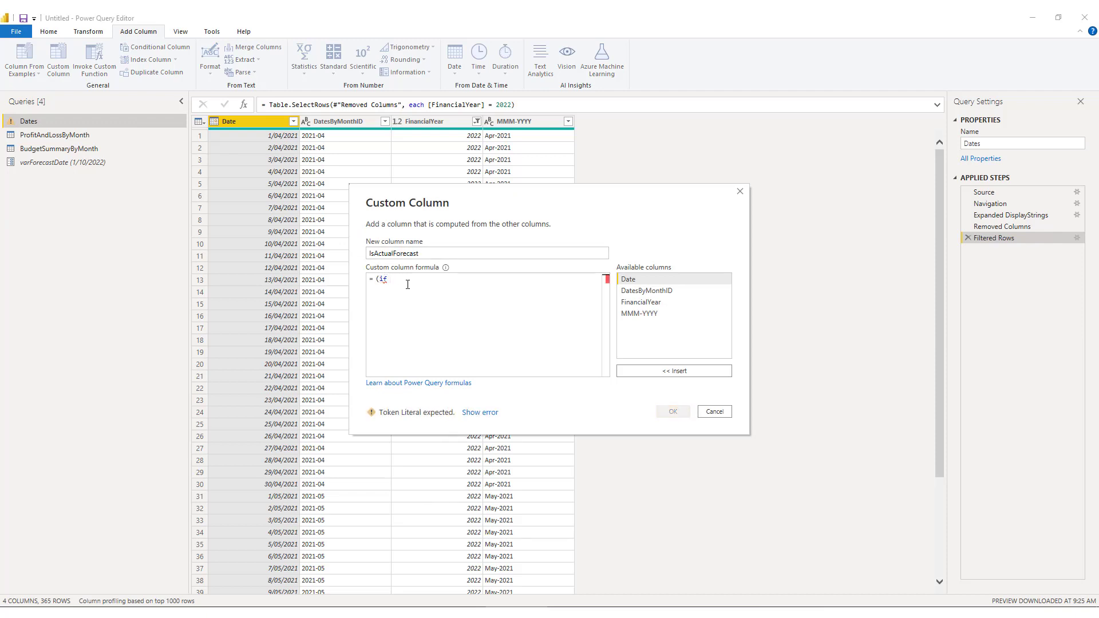
{"action": "double_click", "coordinate": [629, 279]}
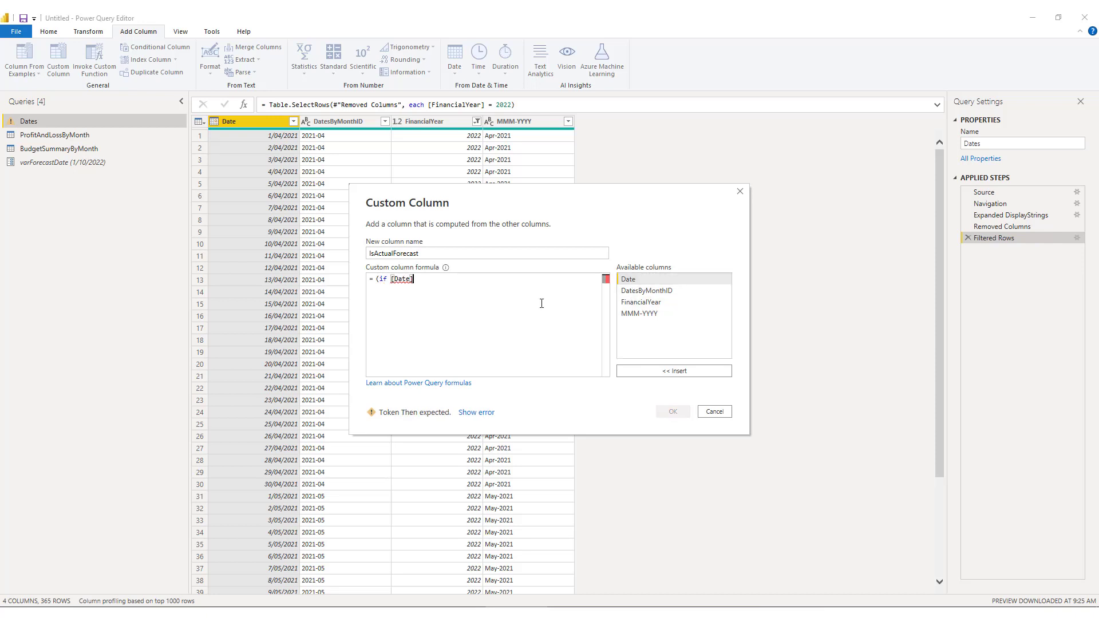
{"action": "type", "text": "< var"}
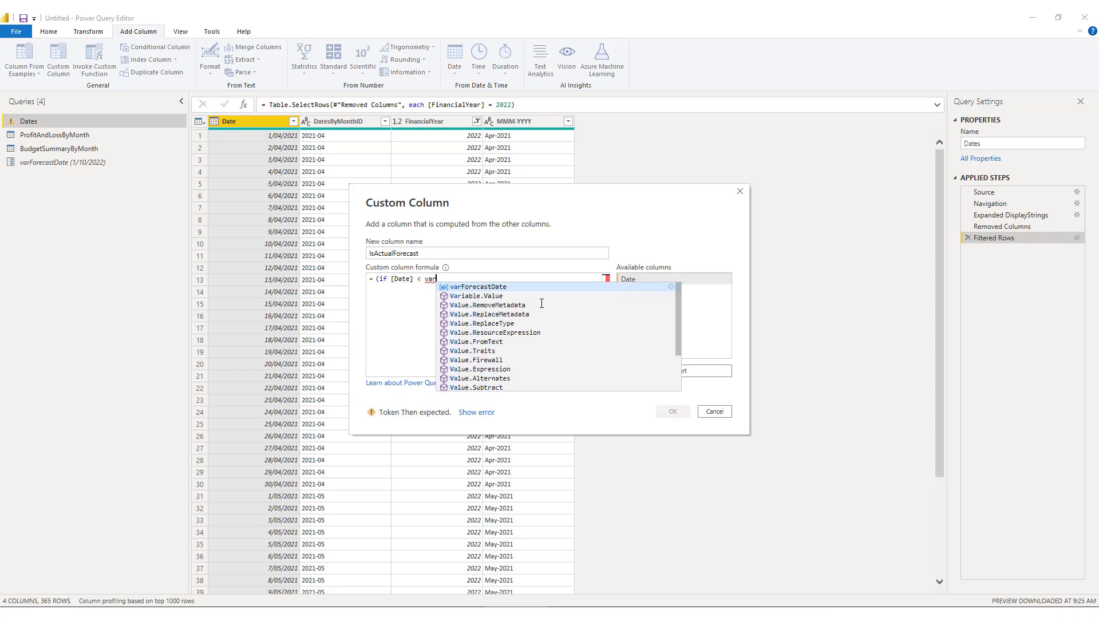
{"action": "key", "text": "Tab"}
{"action": "type", "text": "then \"Actrua"}
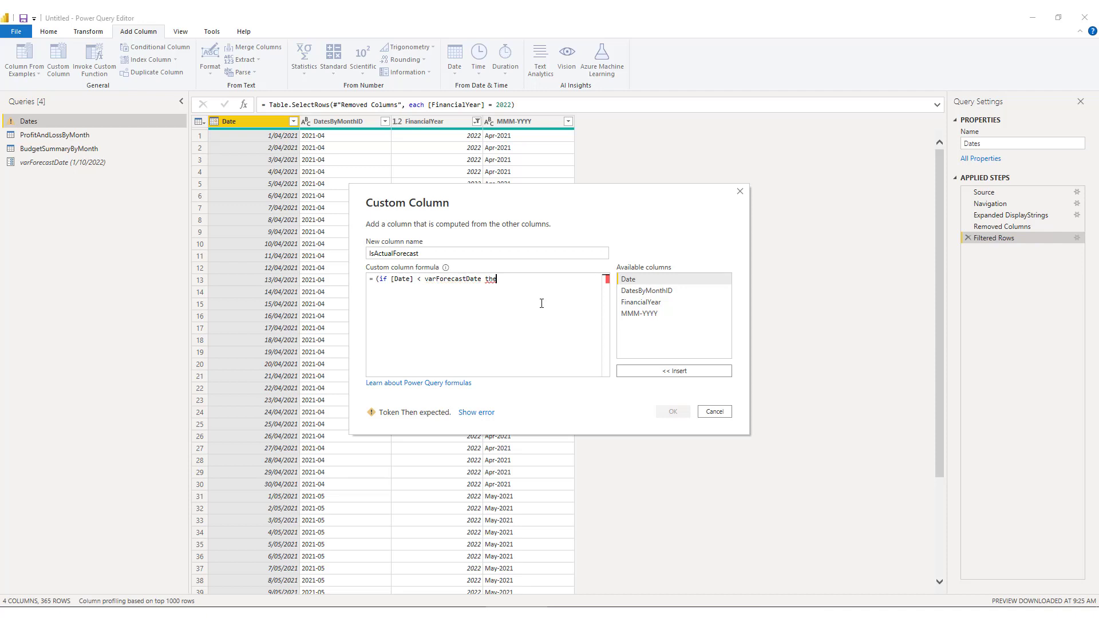
{"action": "key", "text": "BackSpace"}
{"action": "key", "text": "BackSpace"}
{"action": "key", "text": "BackSpace"}
{"action": "type", "text": "ual\","}
{"action": "key", "text": "BackSpace"}
{"action": "key", "text": "BackSpace"}
{"action": "type", "text": "else "}
{"action": "type", "text": "\"Forecast\""}
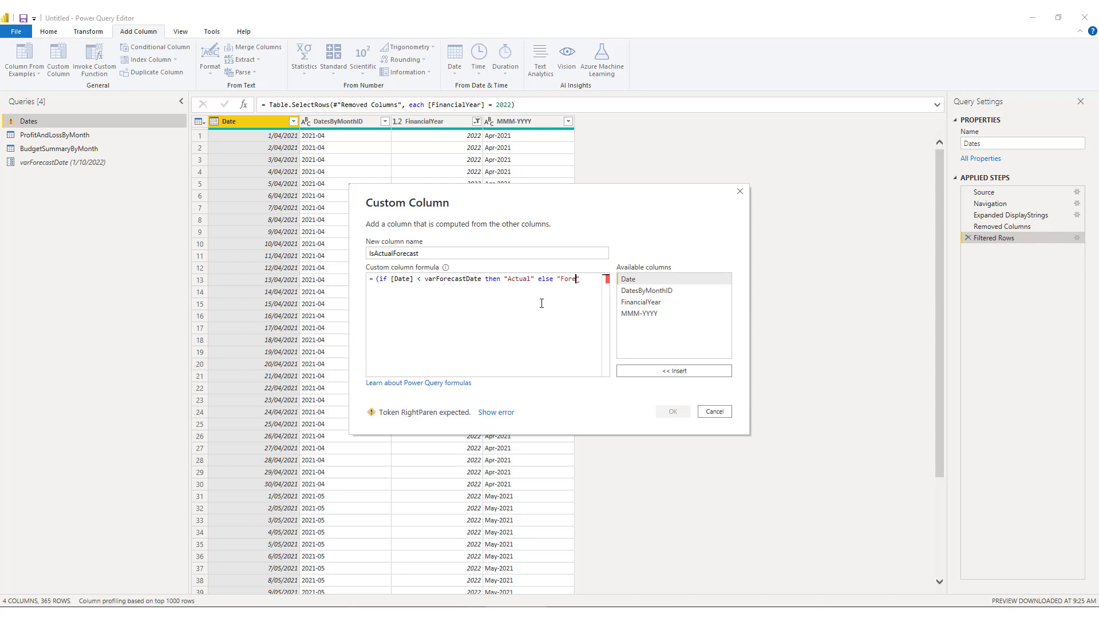
{"action": "type", "text": ")"}
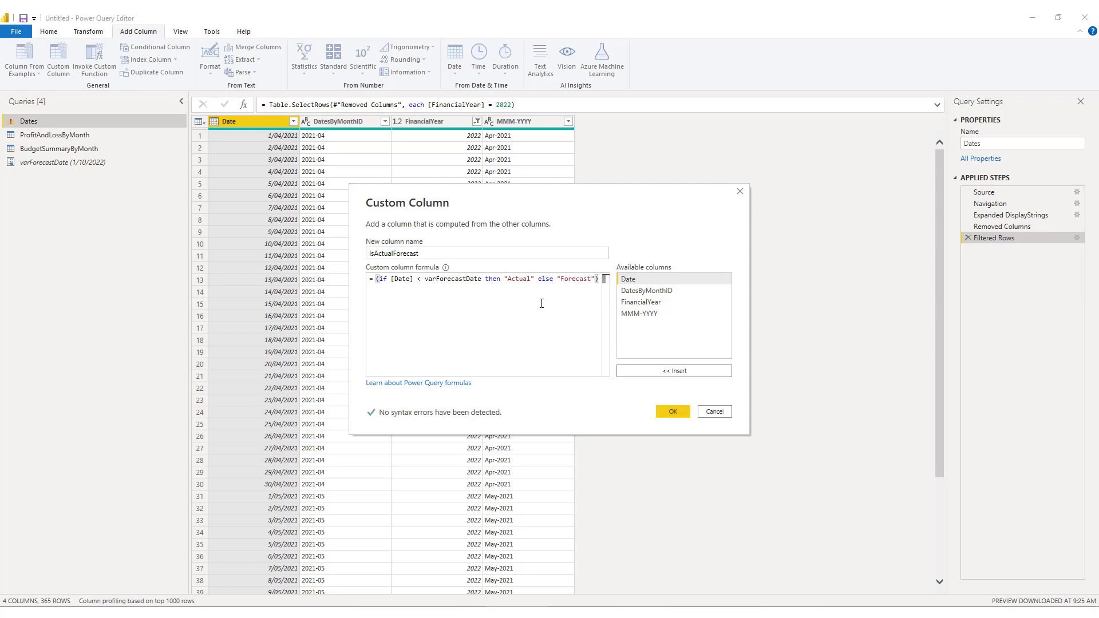
{"action": "left_click", "coordinate": [669, 412]}
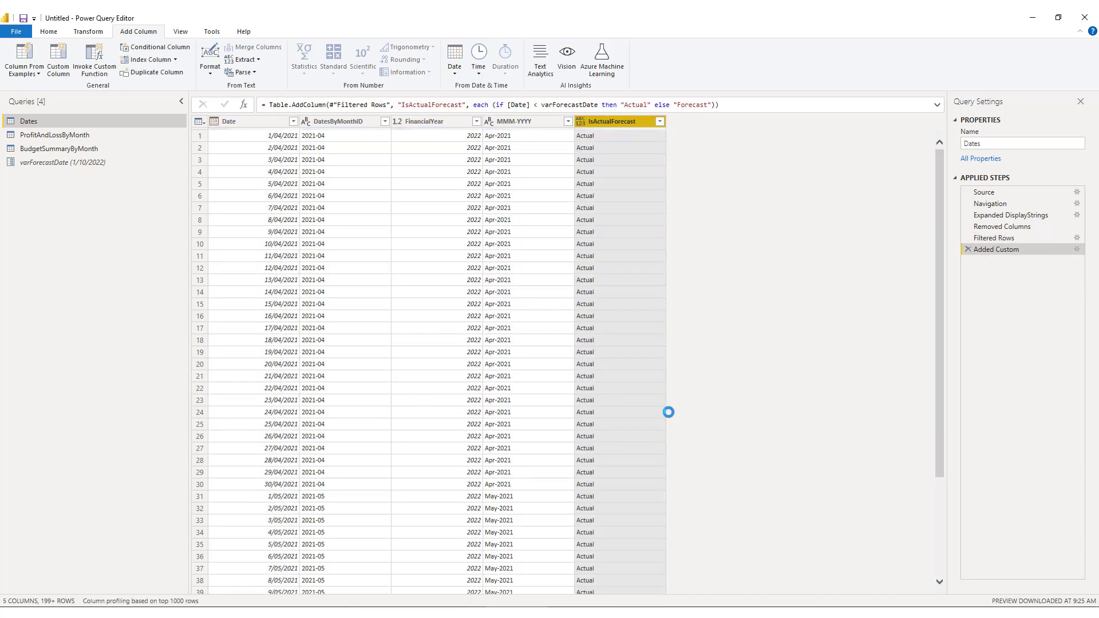
Step: Close the query editor with its changes applied and show the data of the Dates table
{"action": "left_click", "coordinate": [47, 33]}
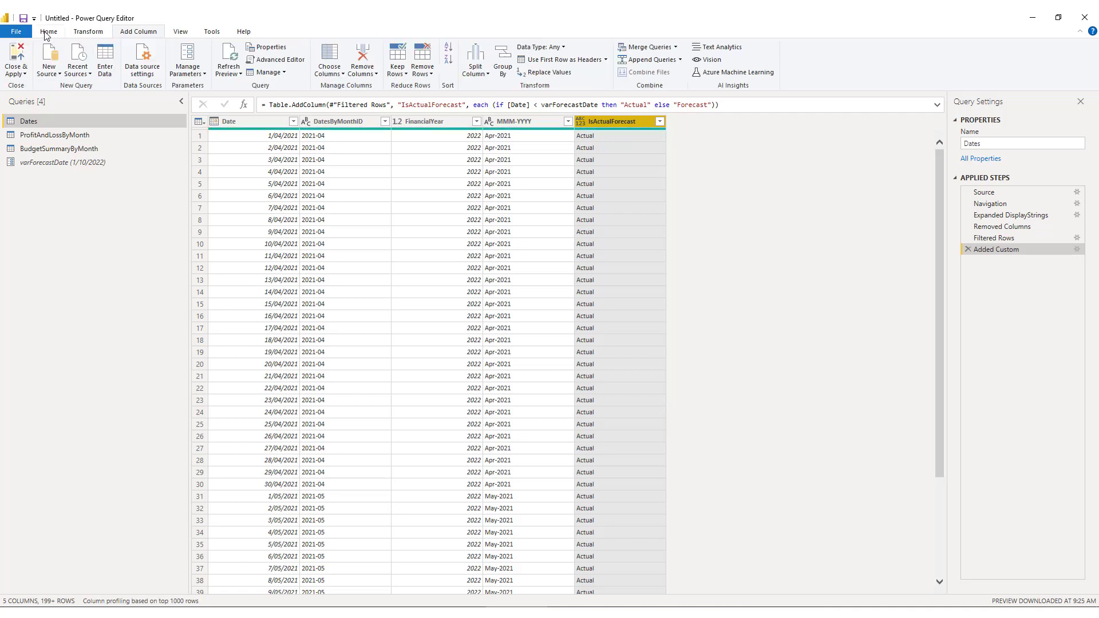
{"action": "left_click", "coordinate": [18, 55]}
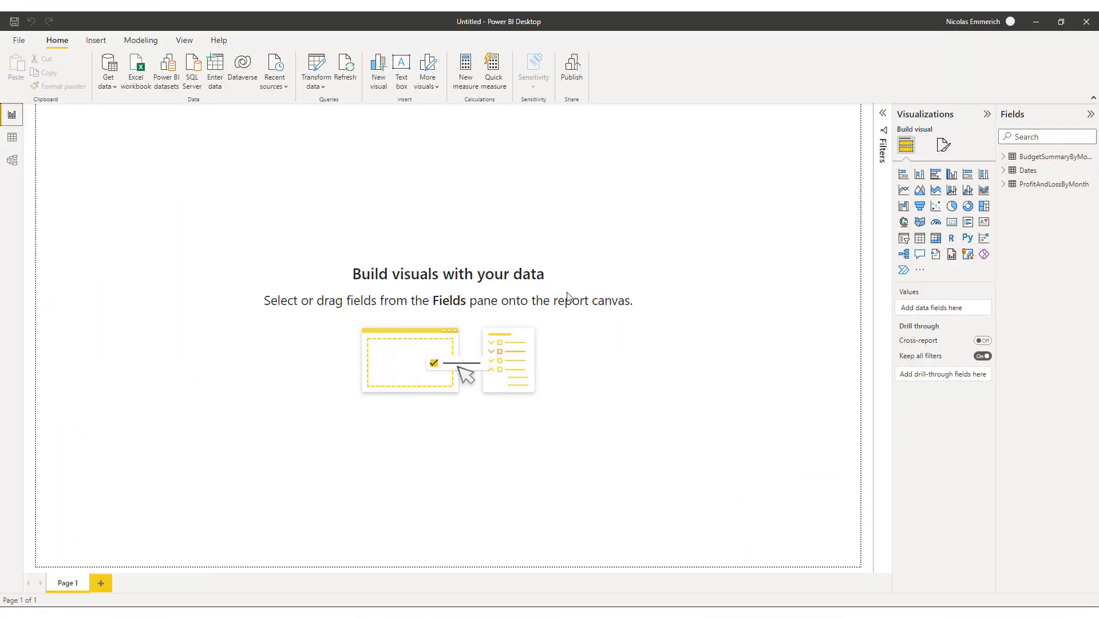
{"action": "left_click", "coordinate": [12, 138]}
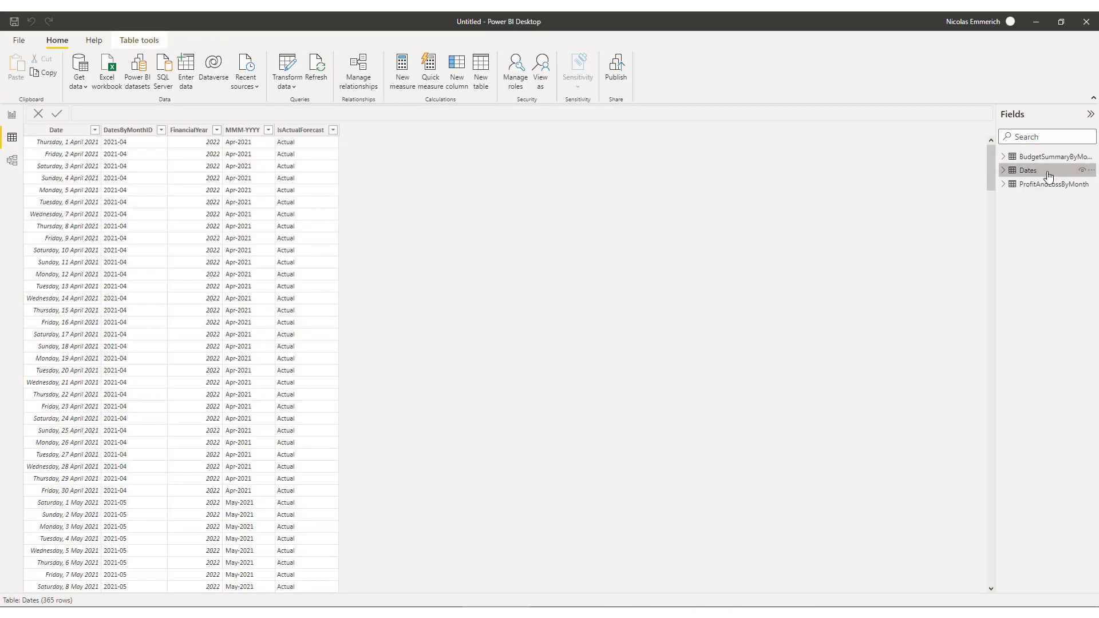
Step: Set the varForecastDate parameter to 1 October 2021, apply the pending query changes and check the IsActualForecast values in the Dates table
{"action": "left_click_drag", "start_coordinate": [991, 155], "coordinate": [1013, 598]}
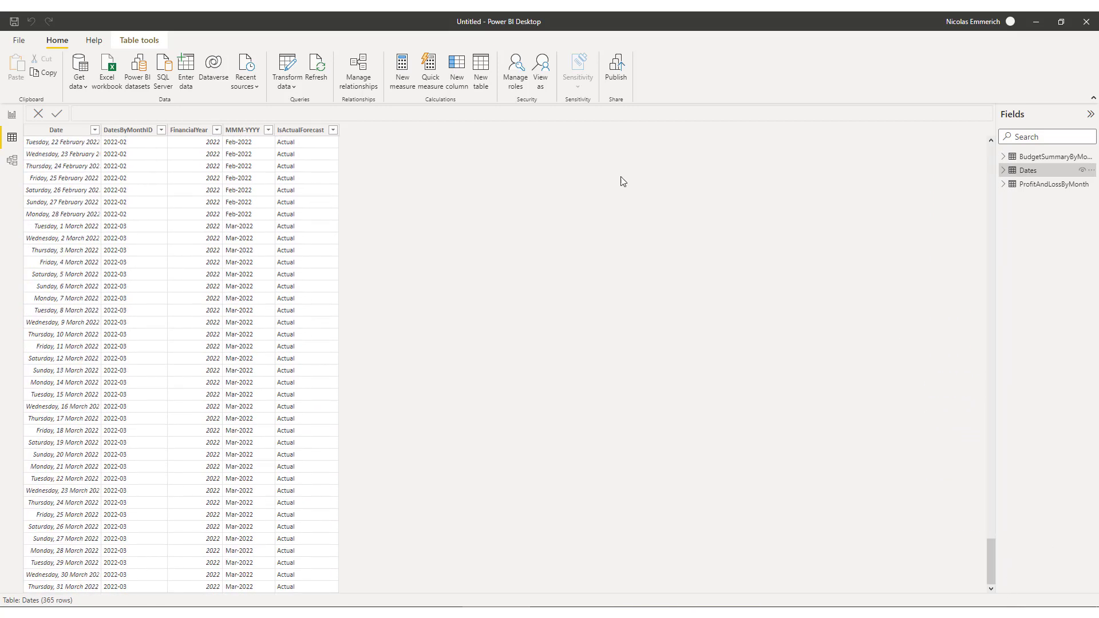
{"action": "left_click", "coordinate": [294, 87]}
{"action": "left_click", "coordinate": [312, 140]}
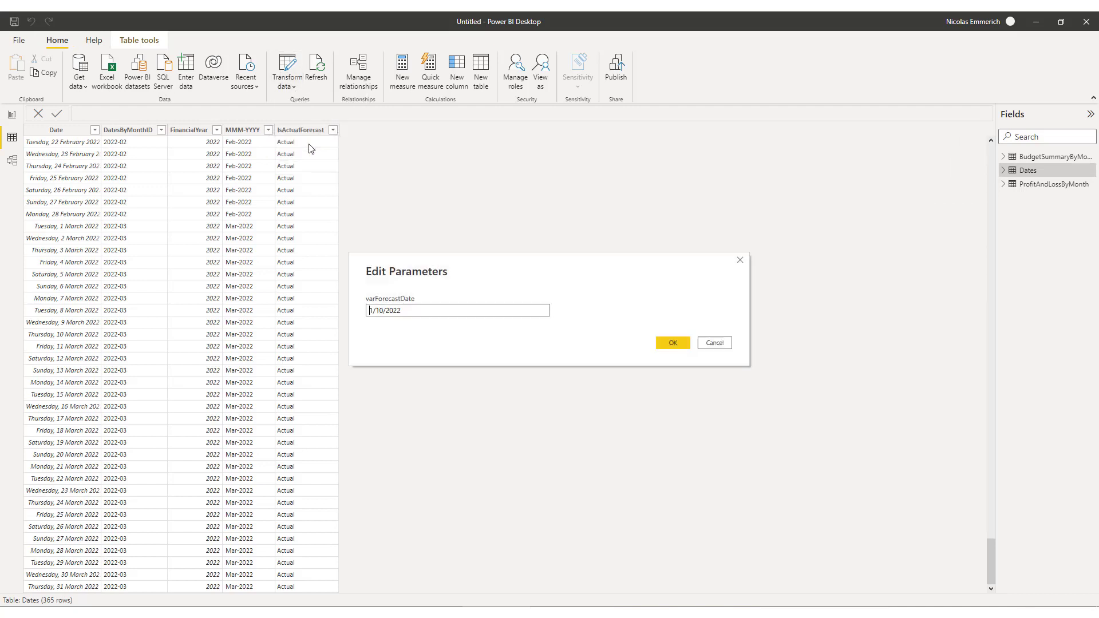
{"action": "left_click", "coordinate": [418, 310]}
{"action": "left_click", "coordinate": [664, 343]}
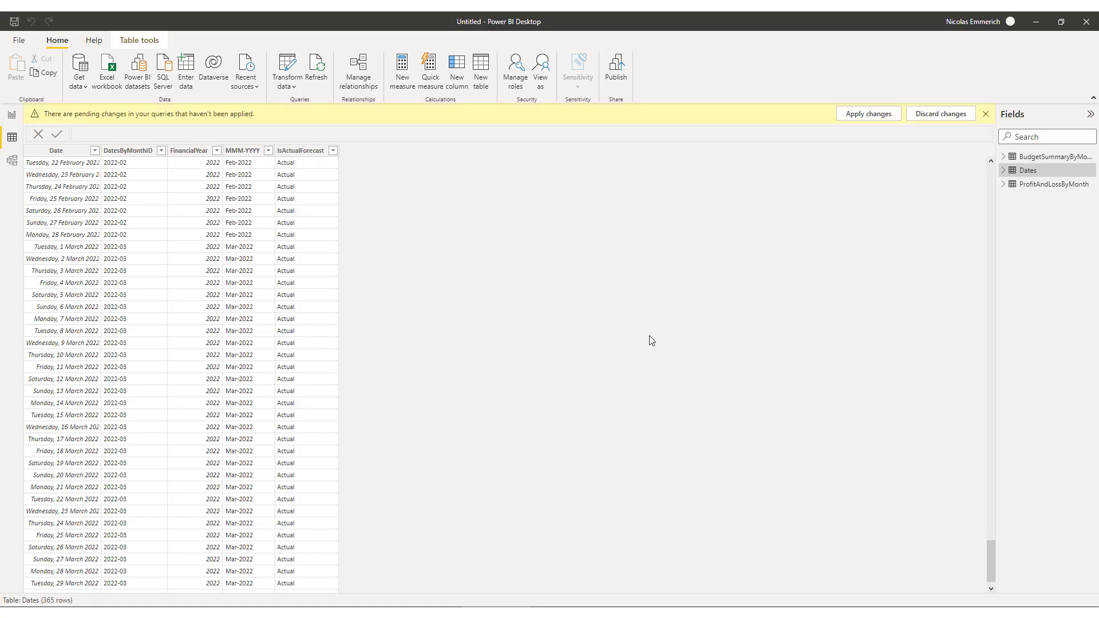
{"action": "left_click", "coordinate": [857, 113]}
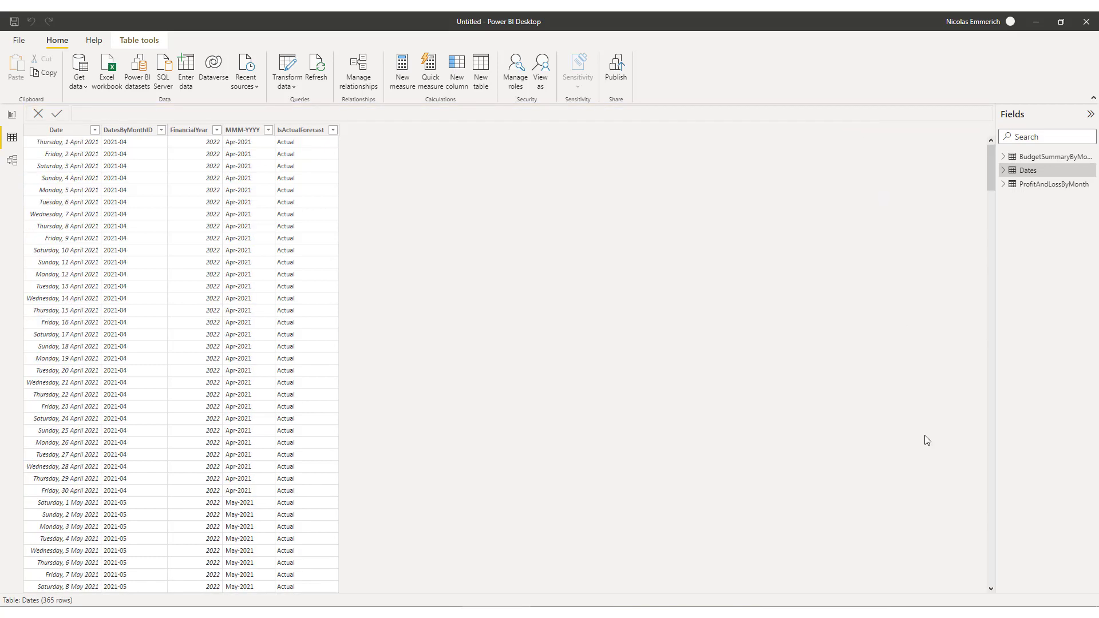
{"action": "left_click_drag", "start_coordinate": [988, 163], "coordinate": [983, 363]}
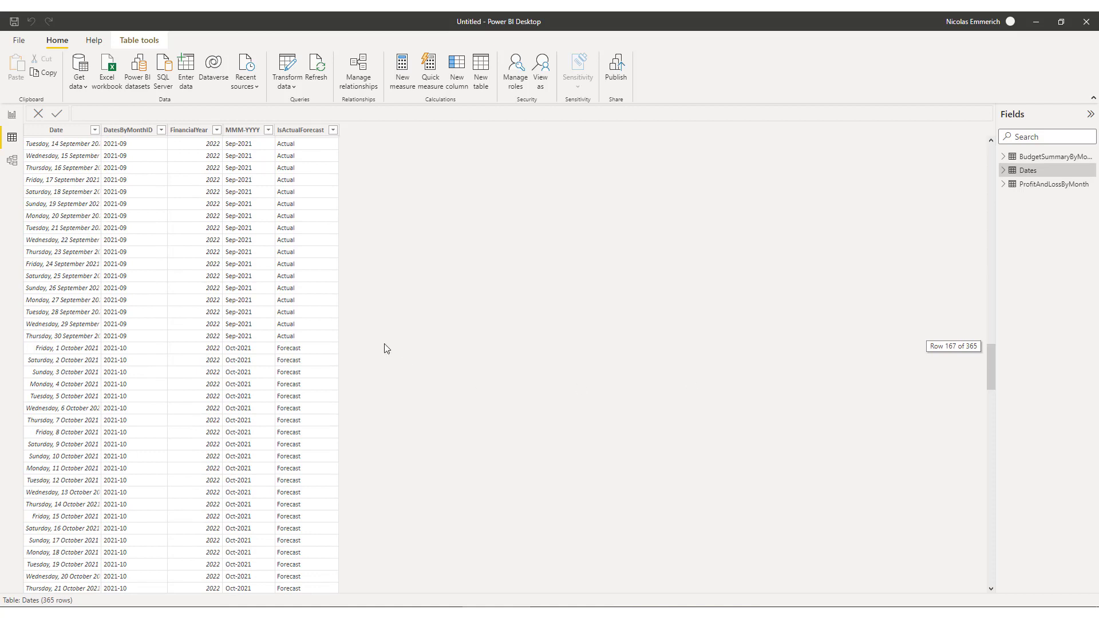
{"action": "left_click", "coordinate": [303, 338]}
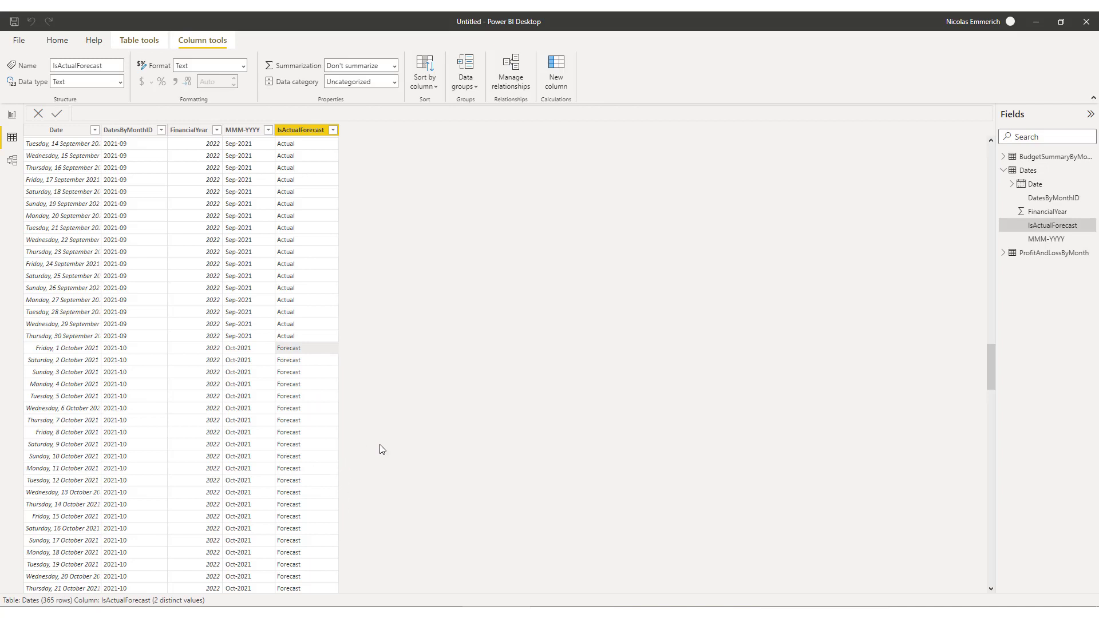
Step: Create an active many-to-one relationship from the Date column of BudgetSummaryByMonth to the Date column of Dates with single cross-filter direction
{"action": "left_click", "coordinate": [12, 115]}
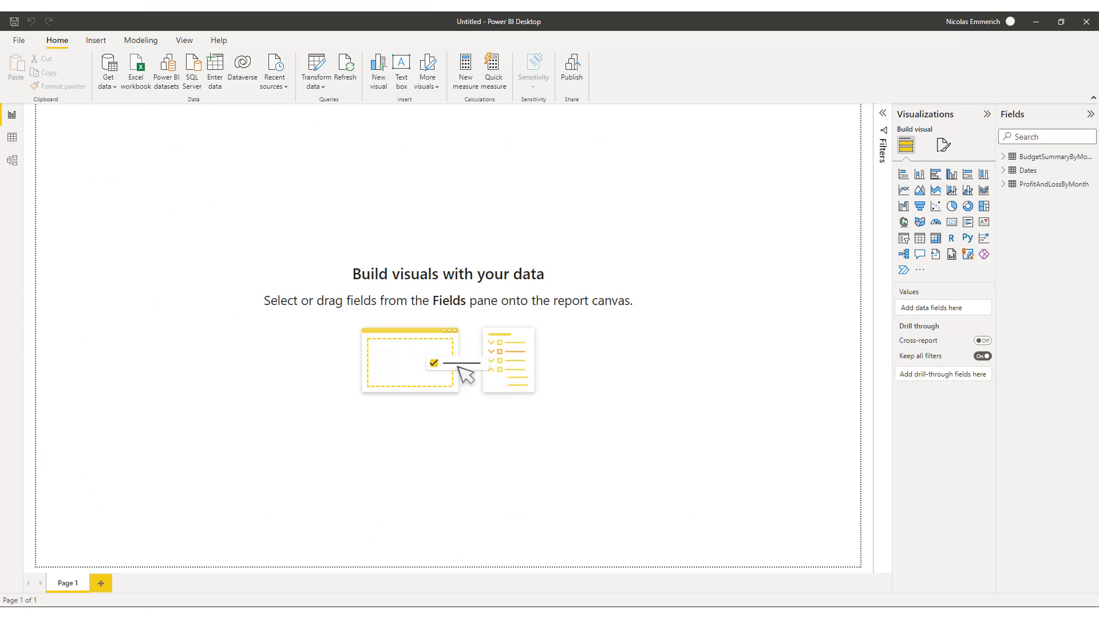
{"action": "left_click", "coordinate": [142, 42]}
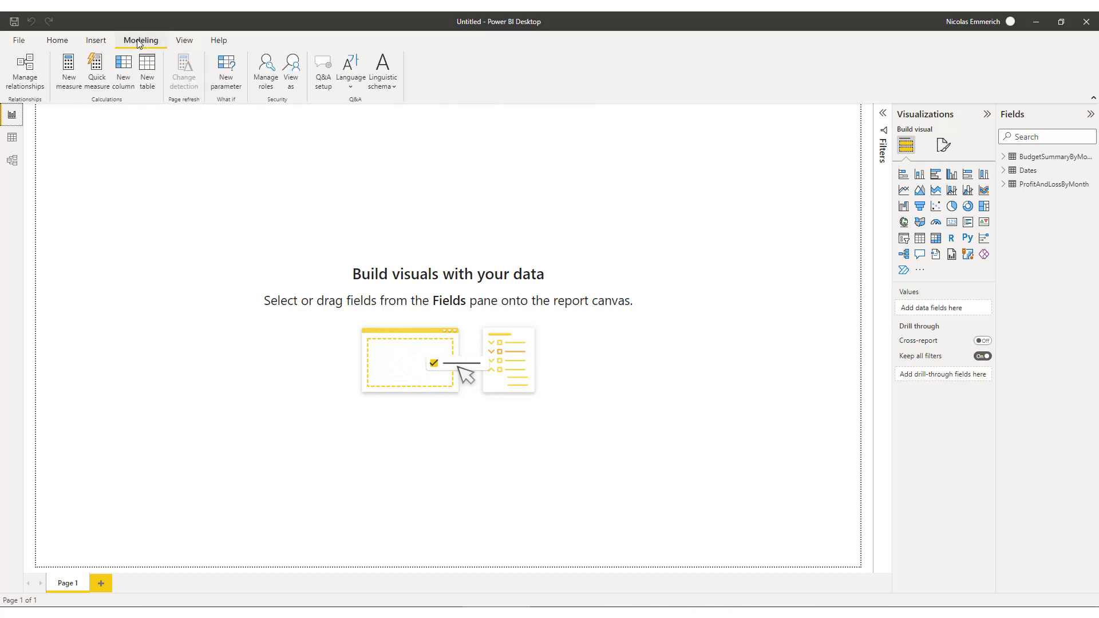
{"action": "left_click", "coordinate": [23, 64]}
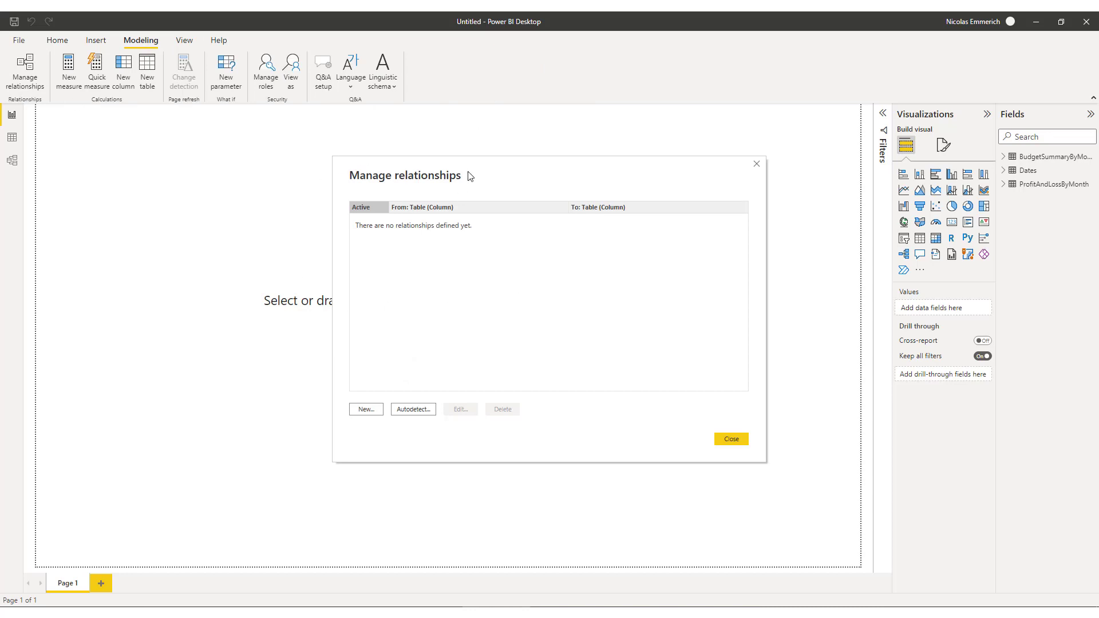
{"action": "left_click", "coordinate": [366, 410]}
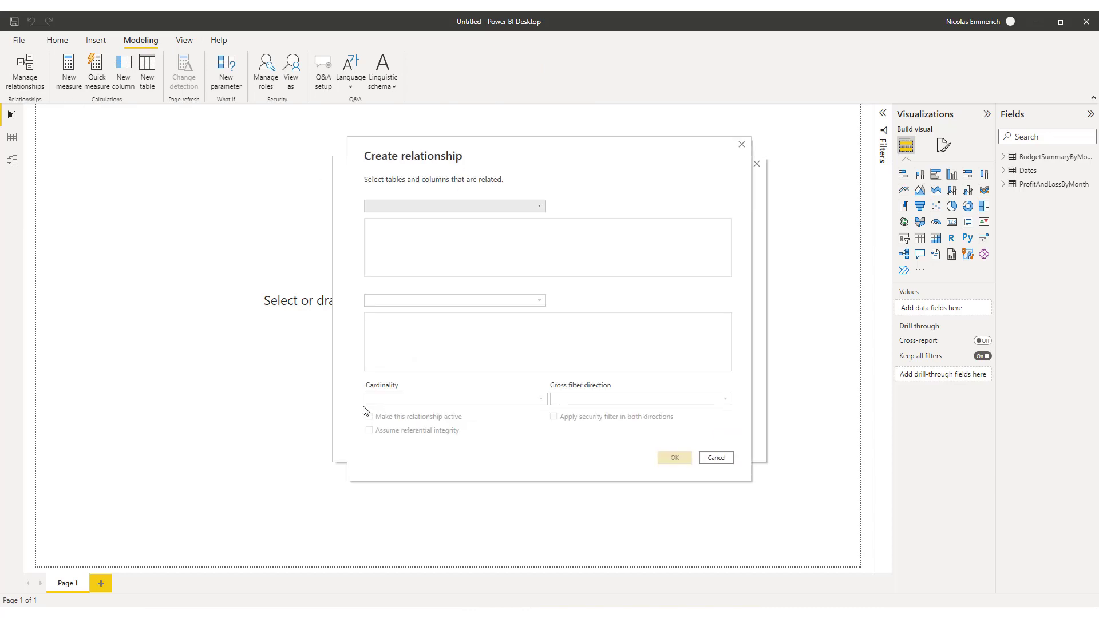
{"action": "left_click", "coordinate": [414, 208]}
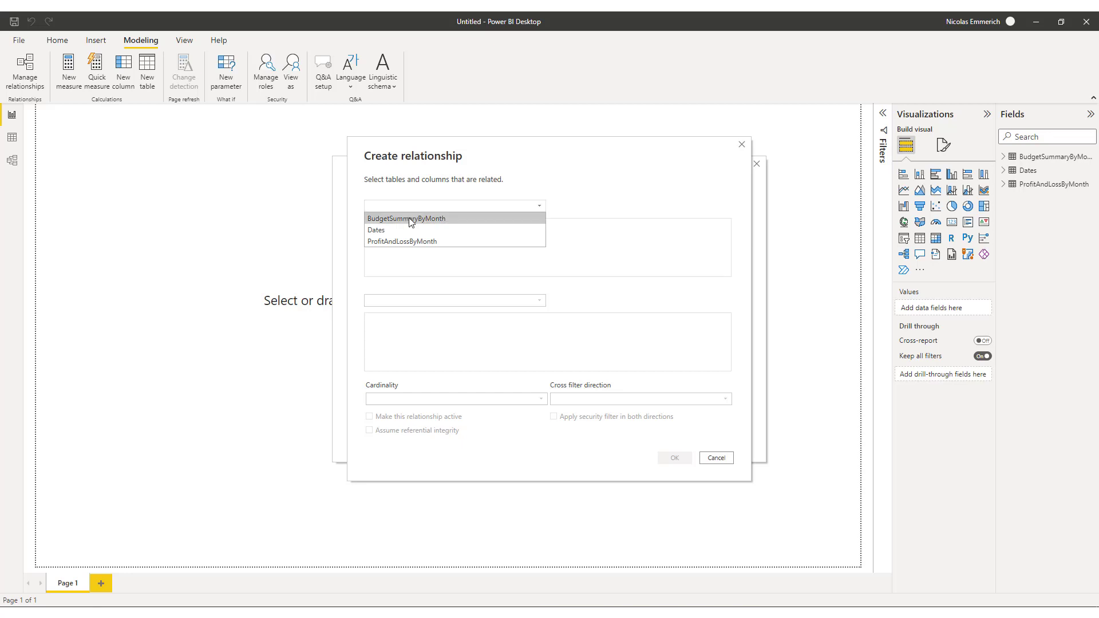
{"action": "left_click", "coordinate": [386, 218]}
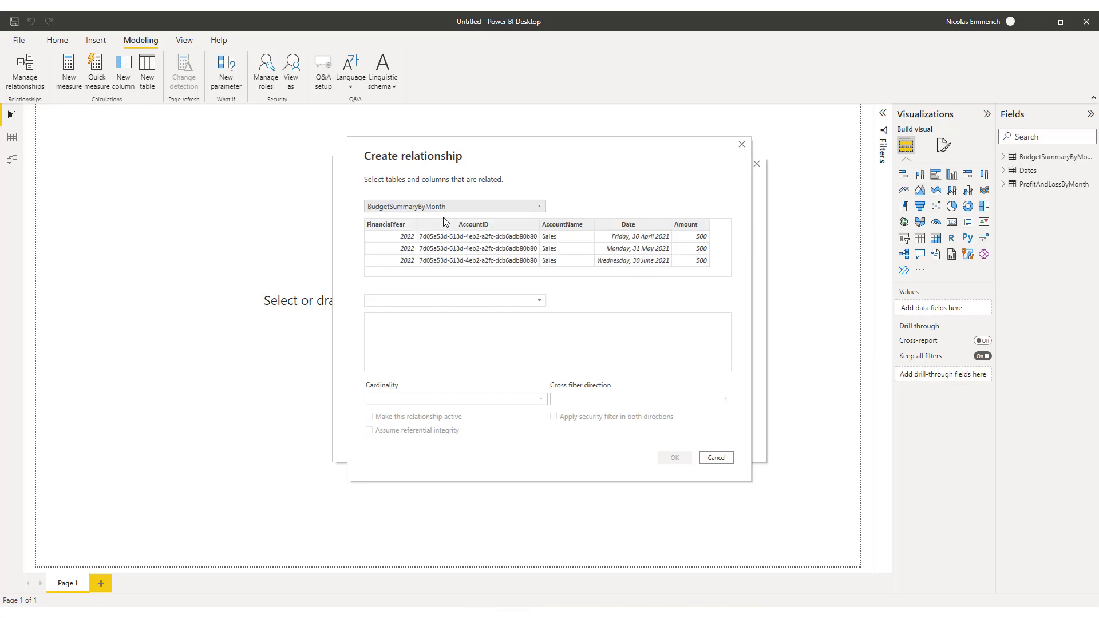
{"action": "left_click", "coordinate": [637, 252]}
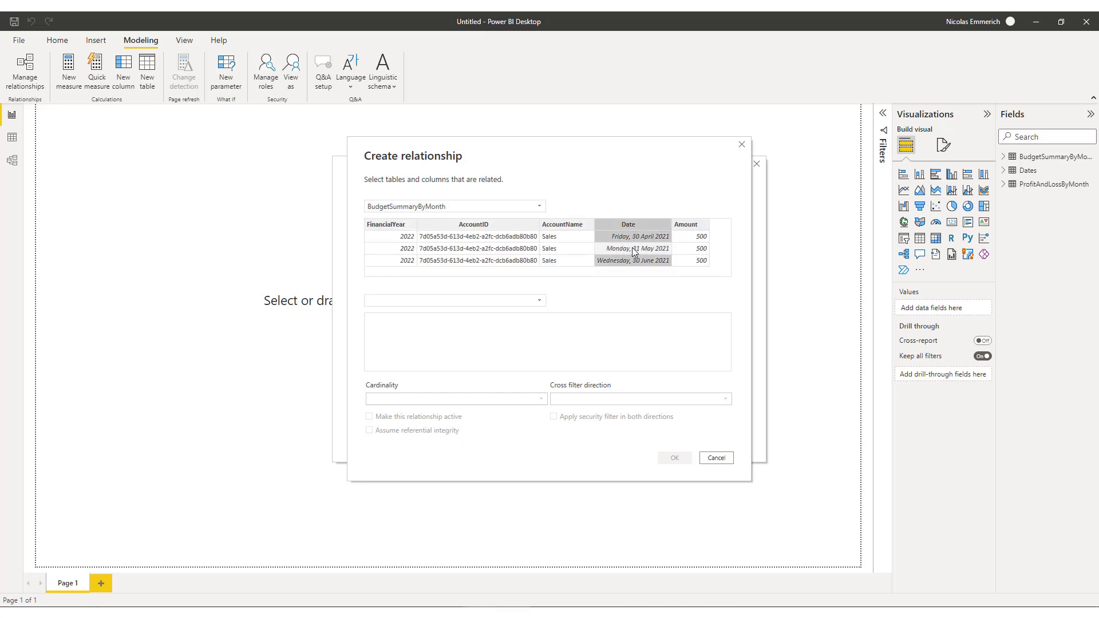
{"action": "left_click", "coordinate": [533, 301]}
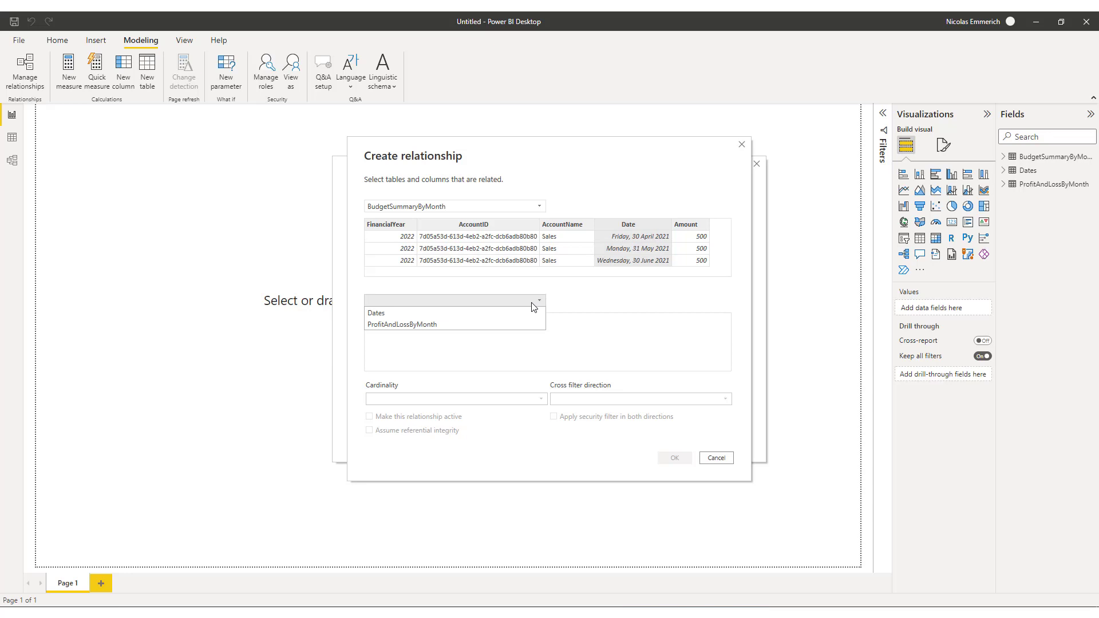
{"action": "left_click", "coordinate": [380, 312]}
{"action": "left_click", "coordinate": [407, 320]}
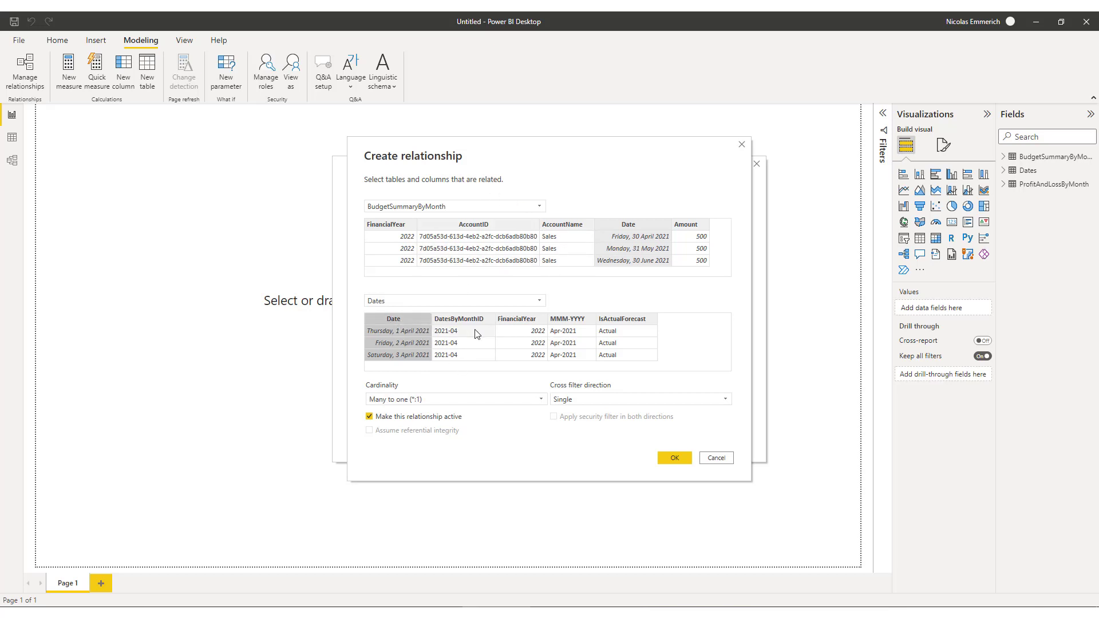
{"action": "left_click", "coordinate": [676, 458]}
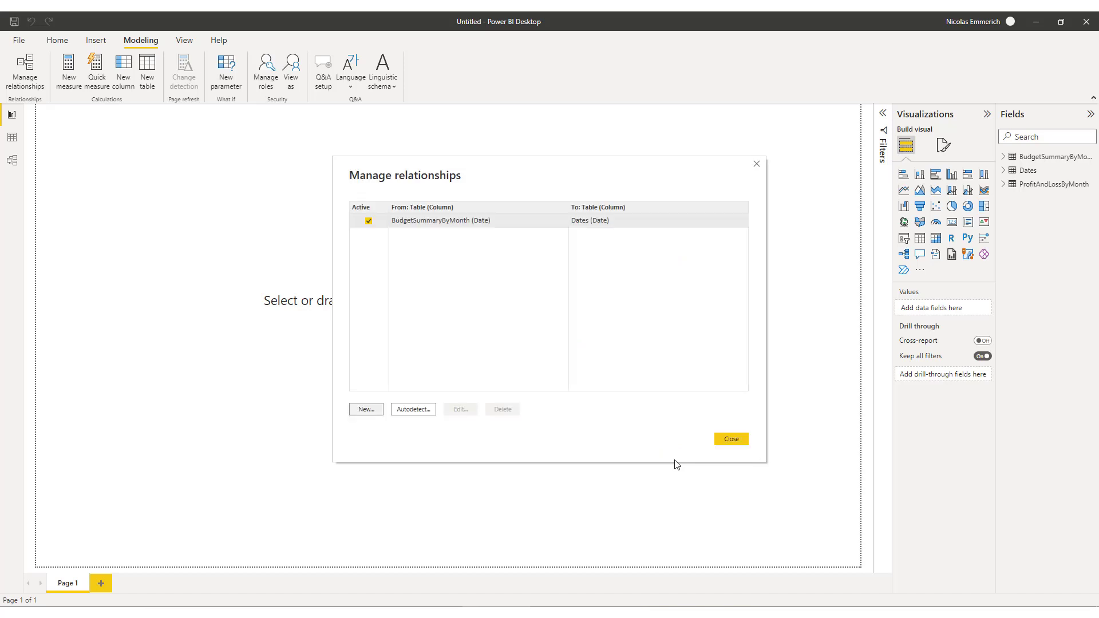
Step: Create an active many-to-one relationship from ProfitAndLossByMonth's Date column to Dates' Date column and finish managing relationships
{"action": "left_click", "coordinate": [367, 409]}
{"action": "left_click", "coordinate": [410, 207]}
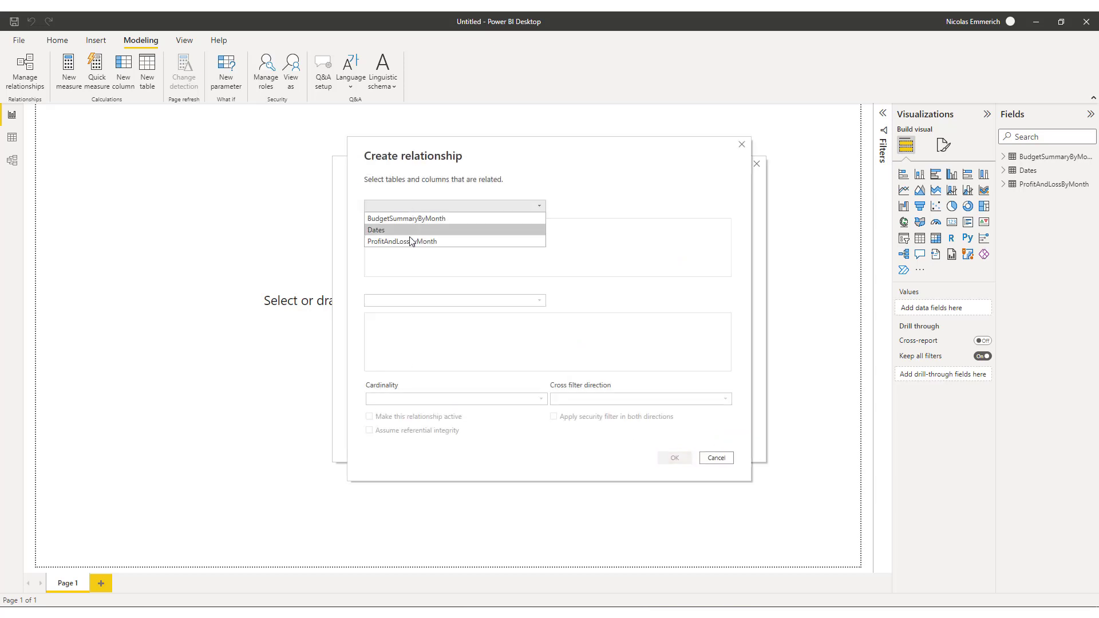
{"action": "left_click", "coordinate": [404, 239]}
{"action": "left_click", "coordinate": [629, 225]}
{"action": "left_click", "coordinate": [455, 300]}
{"action": "left_click", "coordinate": [400, 321]}
{"action": "left_click", "coordinate": [393, 319]}
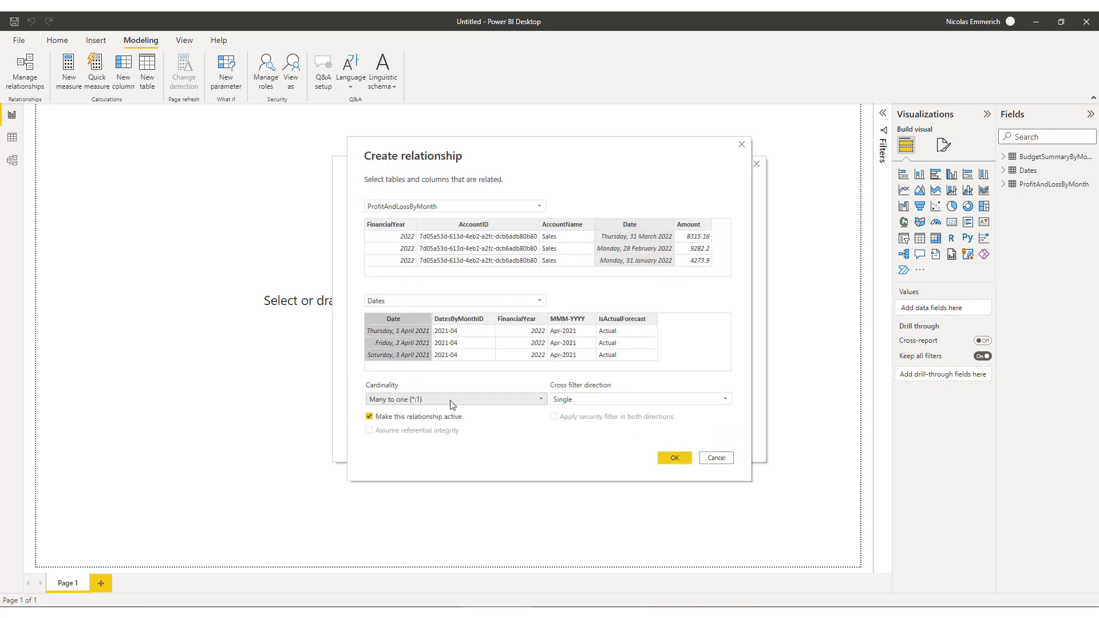
{"action": "left_click", "coordinate": [674, 457]}
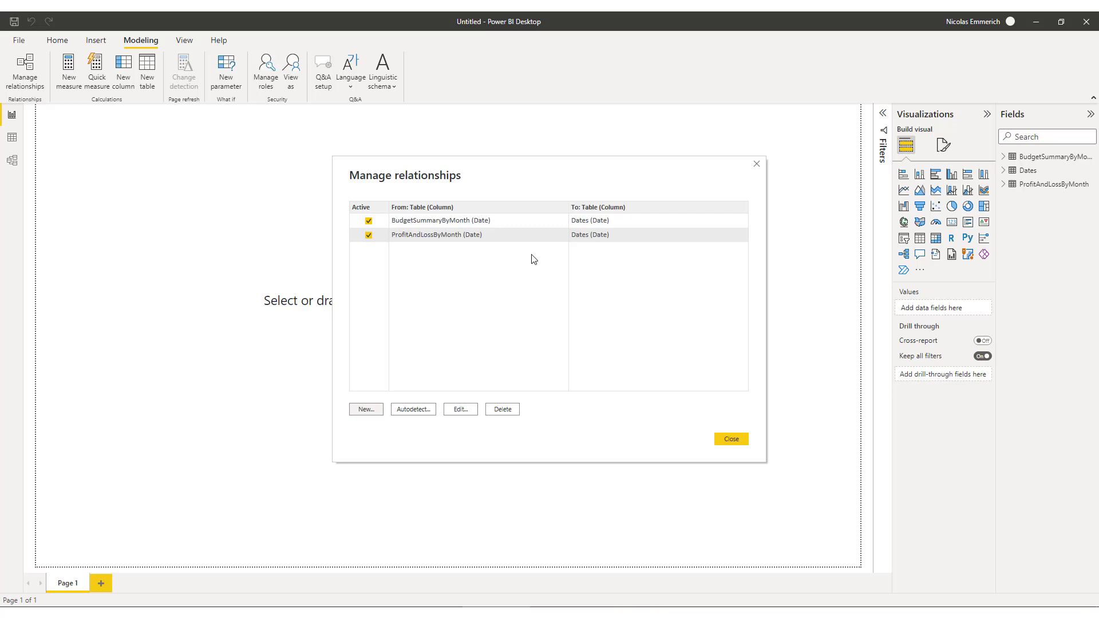
{"action": "left_click", "coordinate": [737, 439]}
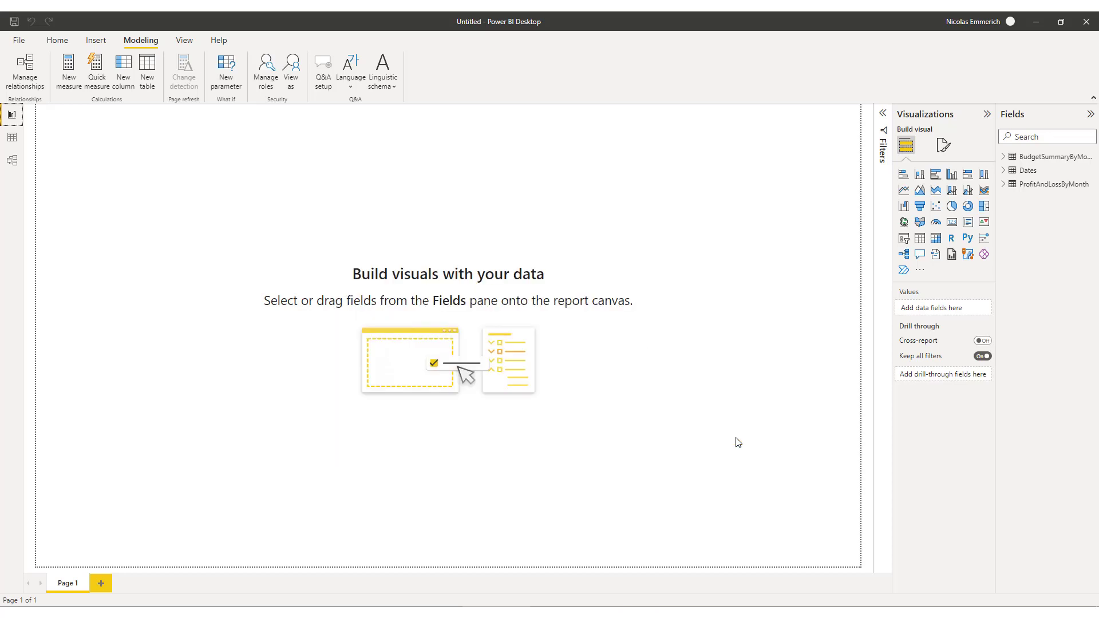
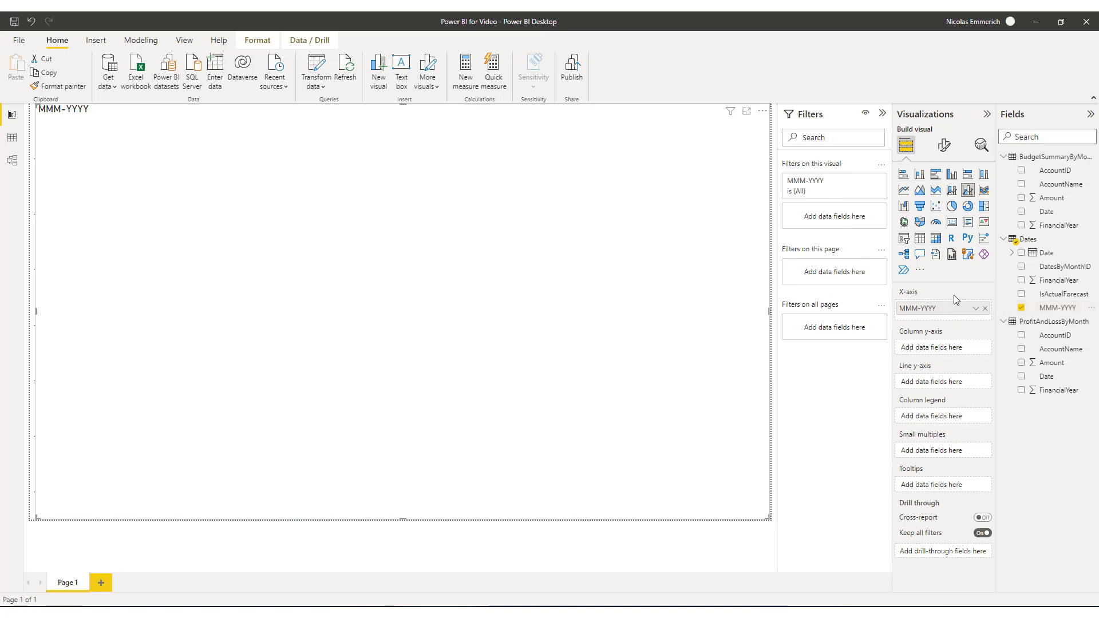
Step: Add Amount from ProfitAndLossByMonth and then BudgetSummaryByMonth to the chart's column y-axis, and the Dates table's Date to its tooltips
{"action": "left_click_drag", "start_coordinate": [1059, 367], "coordinate": [956, 351]}
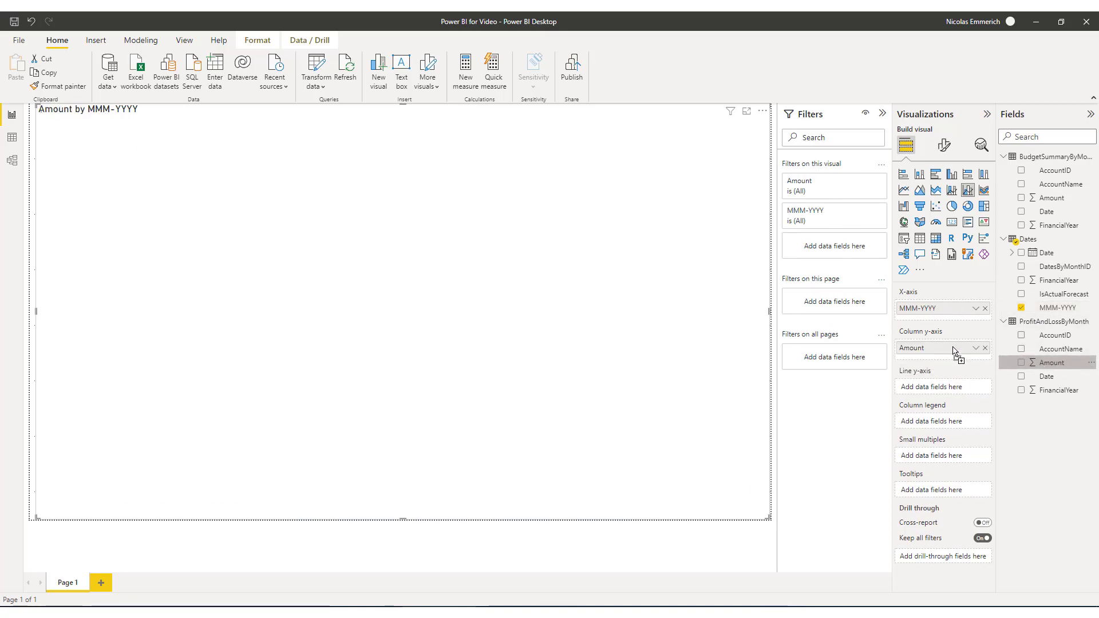
{"action": "left_click_drag", "start_coordinate": [1059, 201], "coordinate": [951, 358]}
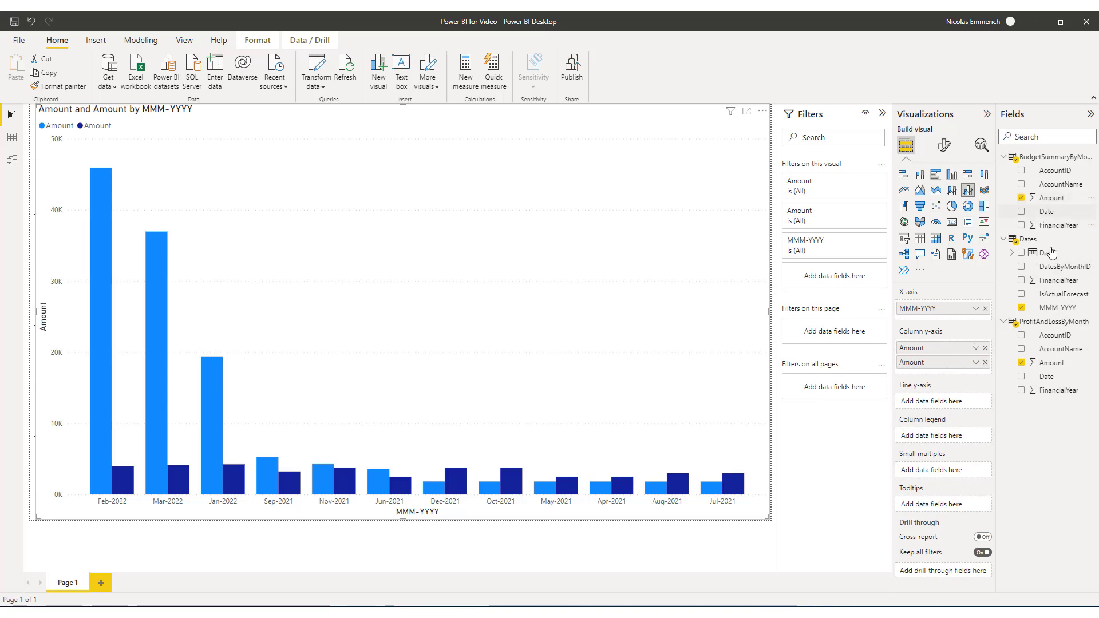
{"action": "left_click_drag", "start_coordinate": [1052, 259], "coordinate": [961, 512]}
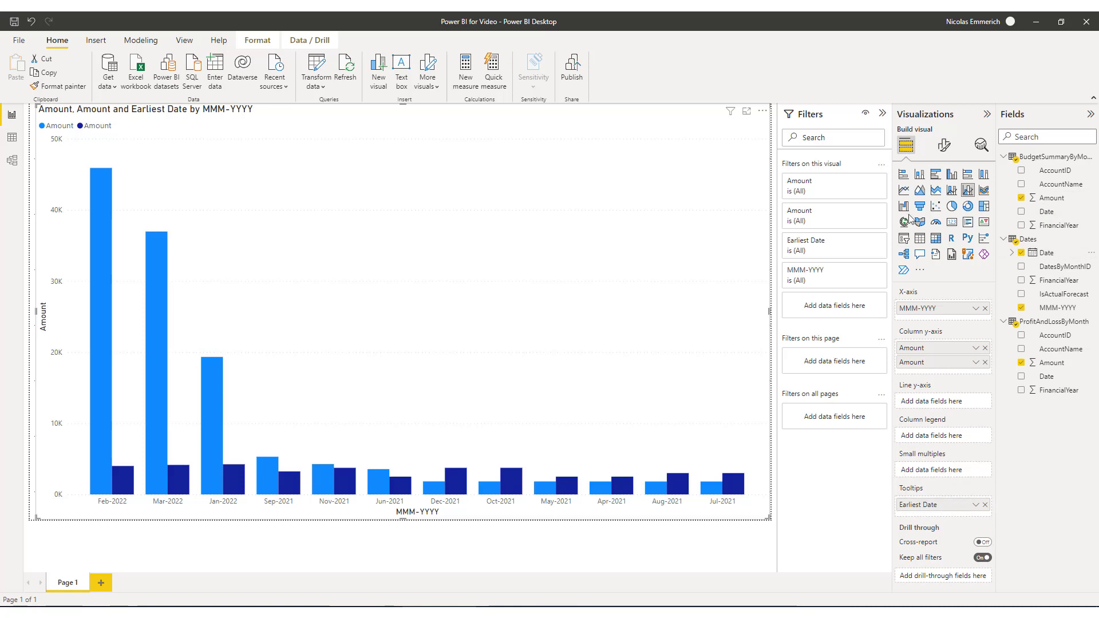
Step: Sort the chart's axis by Earliest Date in ascending order
{"action": "left_click", "coordinate": [763, 111]}
{"action": "mouse_move", "coordinate": [853, 179]}
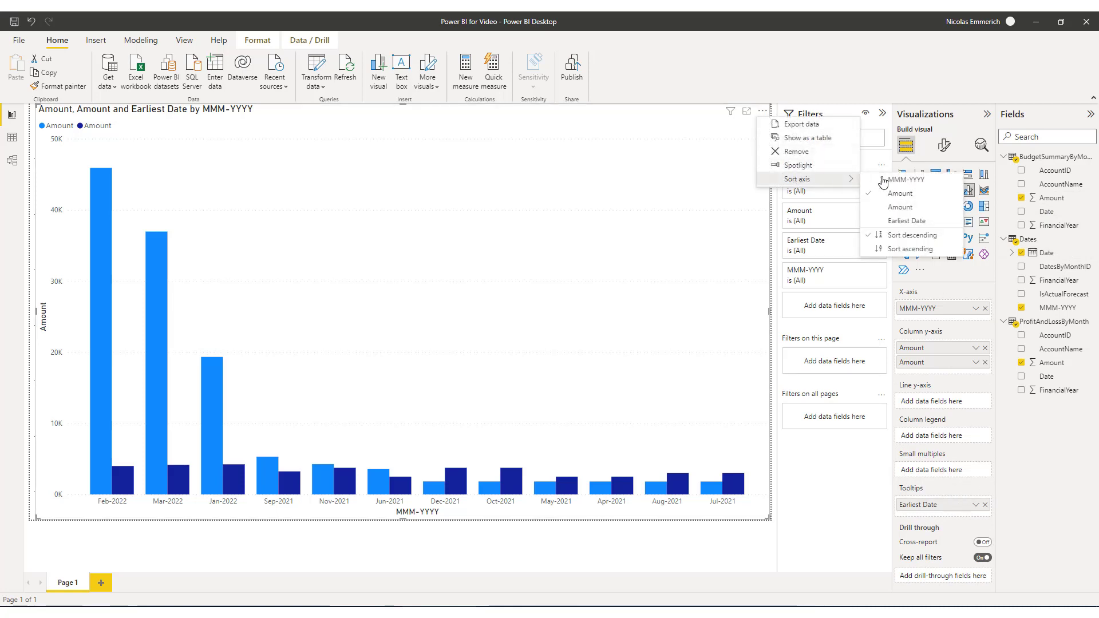
{"action": "left_click", "coordinate": [901, 249]}
{"action": "left_click", "coordinate": [763, 112]}
{"action": "mouse_move", "coordinate": [827, 183]}
{"action": "left_click", "coordinate": [905, 221]}
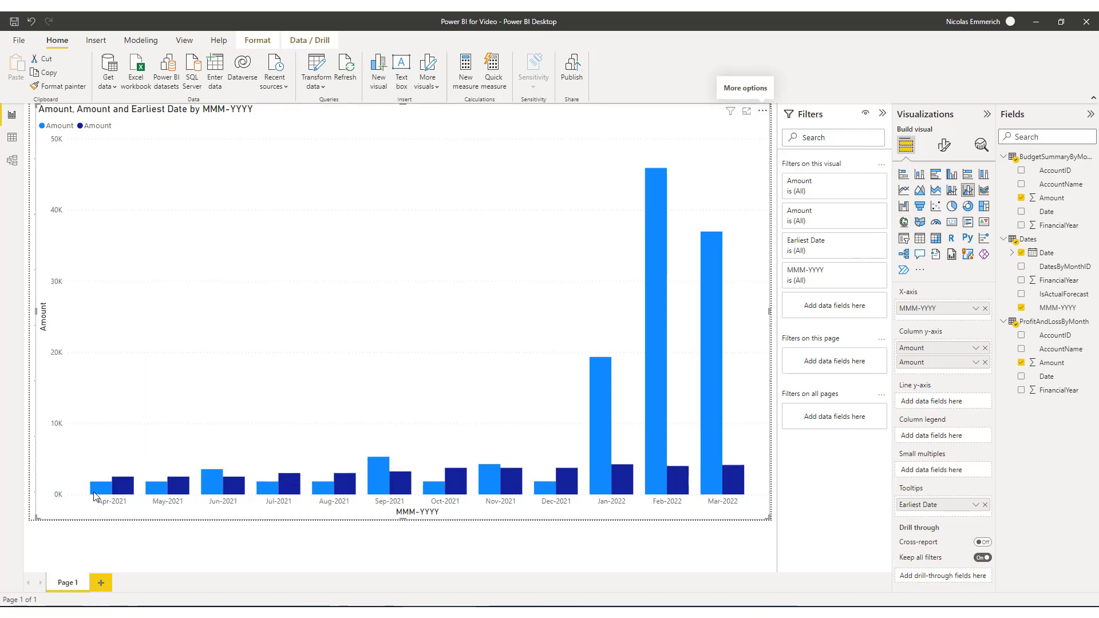
{"action": "mouse_move", "coordinate": [742, 473]}
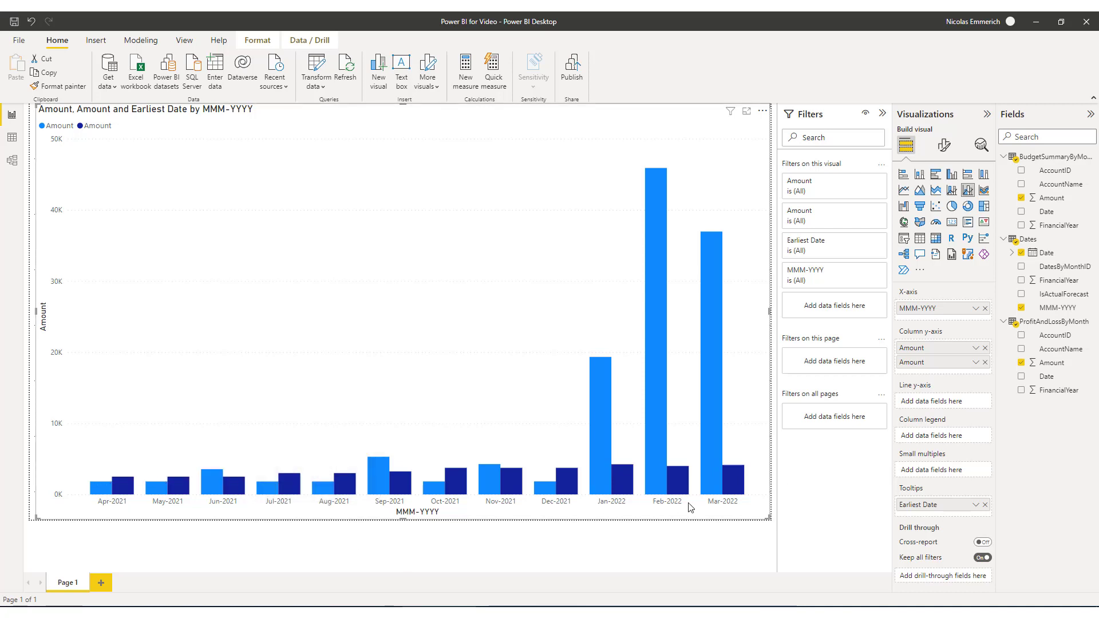
Step: Place the chart's legend at Bottom center
{"action": "left_click", "coordinate": [943, 144]}
{"action": "left_click", "coordinate": [915, 224]}
{"action": "left_click", "coordinate": [915, 248]}
{"action": "left_click", "coordinate": [917, 295]}
{"action": "left_click", "coordinate": [943, 347]}
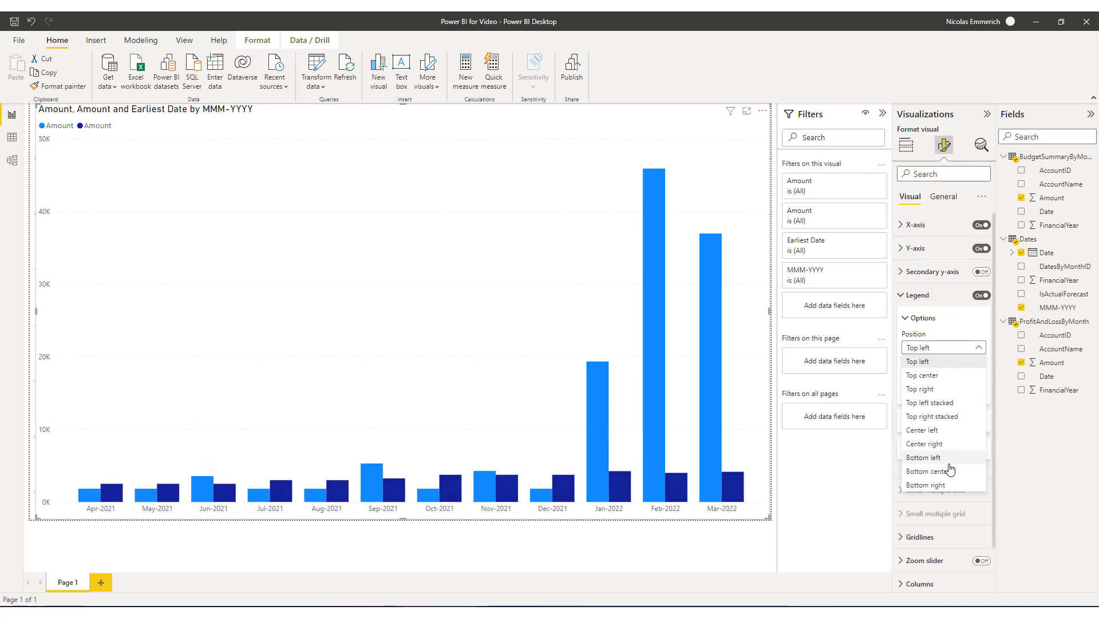
{"action": "left_click", "coordinate": [939, 471]}
Step: Set the chart title to "Net Profit Actual vs Budget vs Forecast Chart" and centre it
{"action": "left_click", "coordinate": [943, 196]}
{"action": "left_click", "coordinate": [913, 247]}
{"action": "triple_click", "coordinate": [935, 282]}
{"action": "type", "text": "Net Profit Actual vs Budget vs Forecast Chart"}
{"action": "left_click", "coordinate": [924, 450]}
Step: Add AccountName from both ProfitAndLossByMonth and BudgetSummaryByMonth as filters on the chart
{"action": "left_click", "coordinate": [905, 145]}
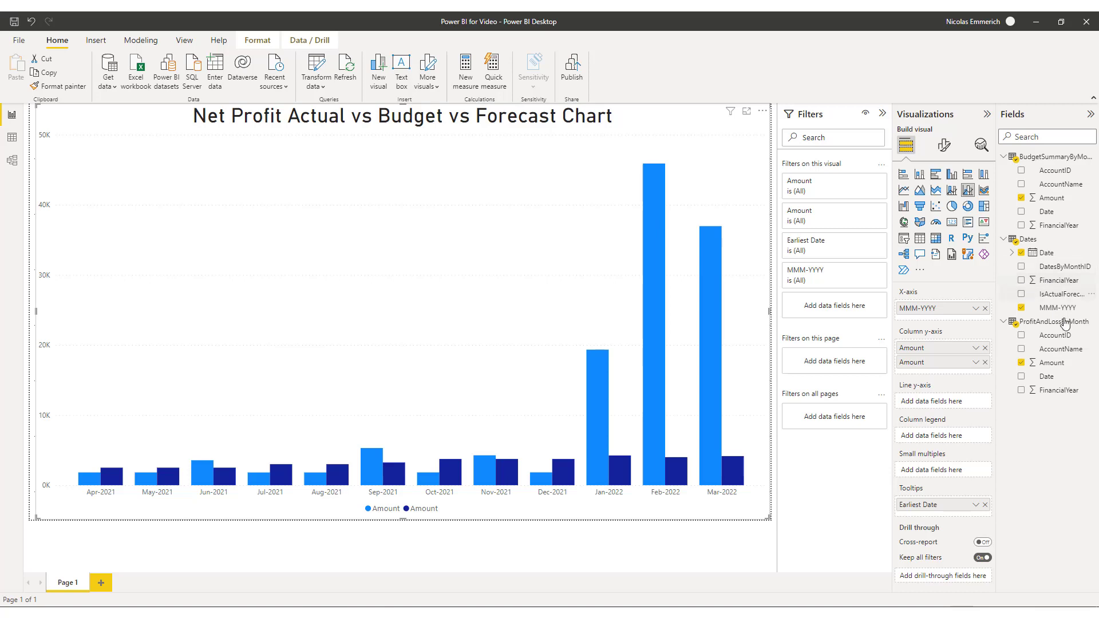
{"action": "left_click_drag", "start_coordinate": [1061, 349], "coordinate": [834, 309]}
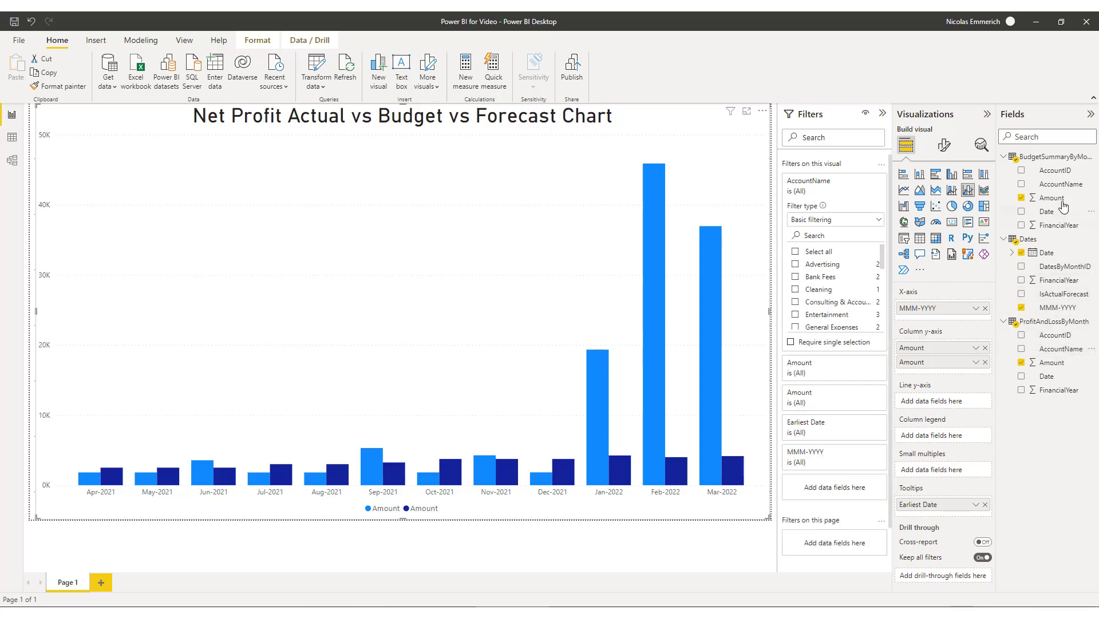
{"action": "left_click_drag", "start_coordinate": [1063, 183], "coordinate": [874, 487]}
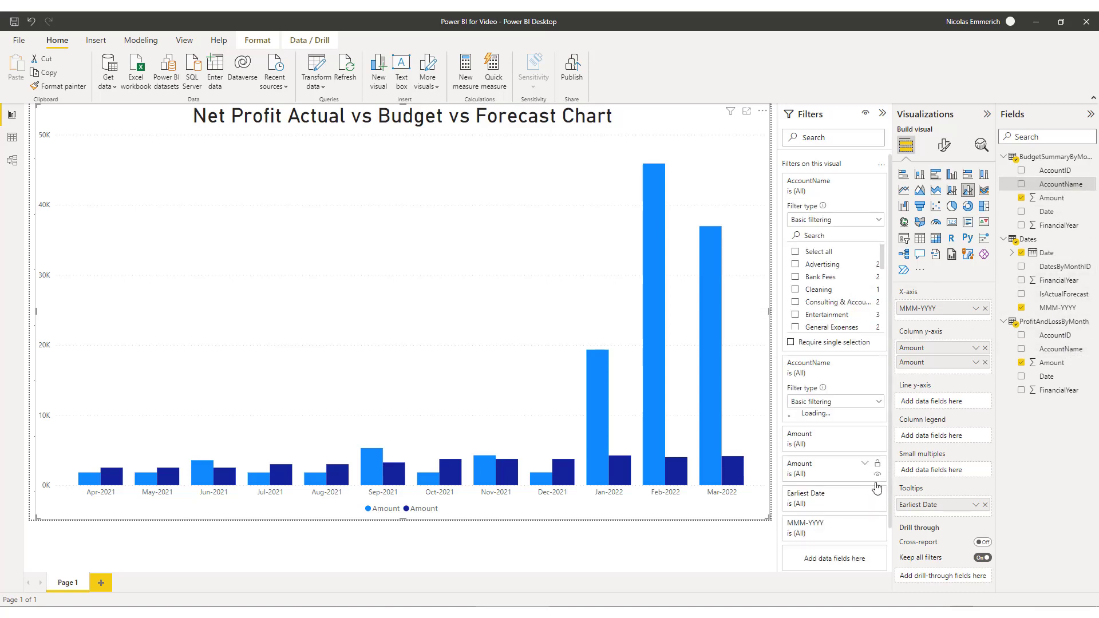
Step: Require single selection in both AccountName filters and select Net Profit in each
{"action": "left_click", "coordinate": [791, 342]}
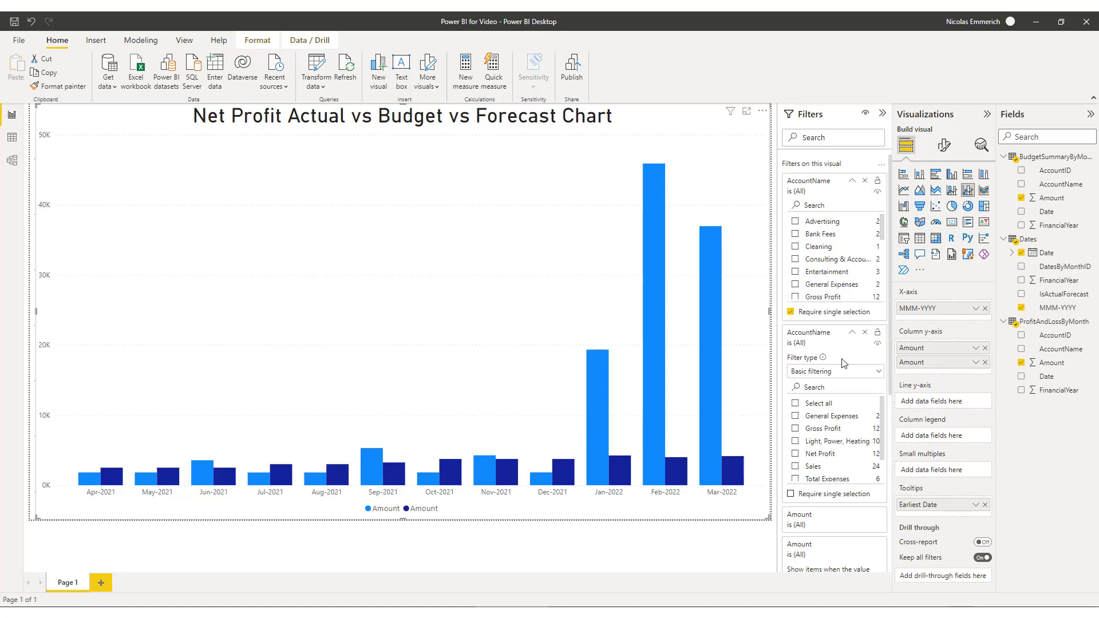
{"action": "scroll", "coordinate": [830, 329], "scroll_direction": "down", "scroll_amount": 3}
{"action": "left_click", "coordinate": [793, 312]}
{"action": "scroll", "coordinate": [837, 314], "scroll_direction": "up", "scroll_amount": 3}
{"action": "left_click", "coordinate": [795, 410]}
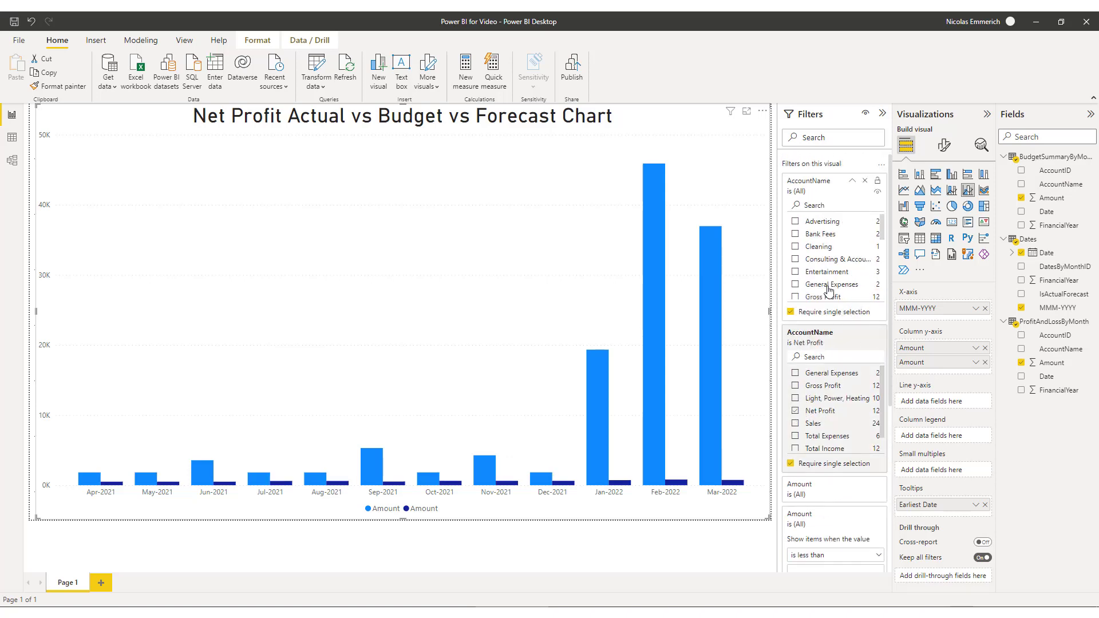
{"action": "scroll", "coordinate": [819, 276], "scroll_direction": "down", "scroll_amount": 1}
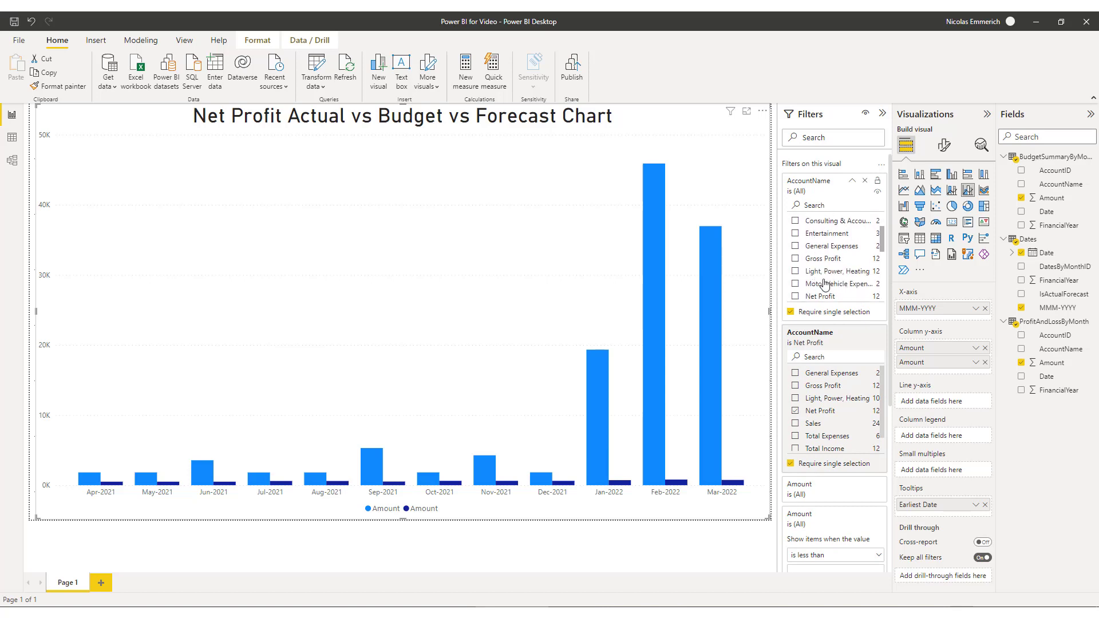
{"action": "left_click", "coordinate": [795, 296]}
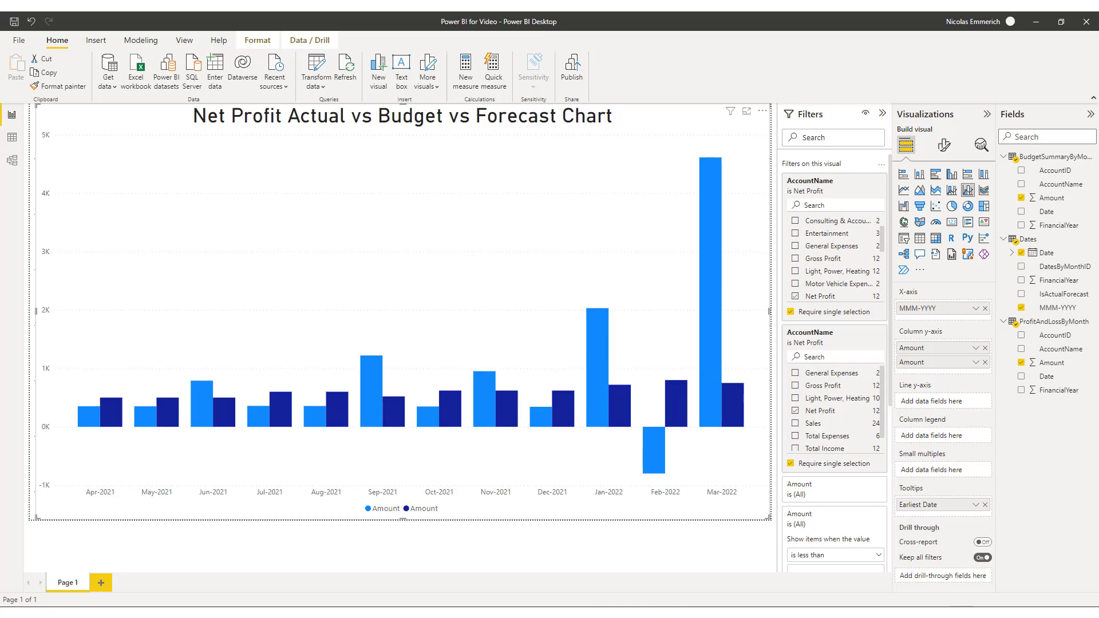
Step: Create the measure ActualAmount = CALCULATE(SUM(ProfitAndLossByMonth[Amount])) in the ProfitAndLossByMonth table
{"action": "right_click", "coordinate": [1043, 323]}
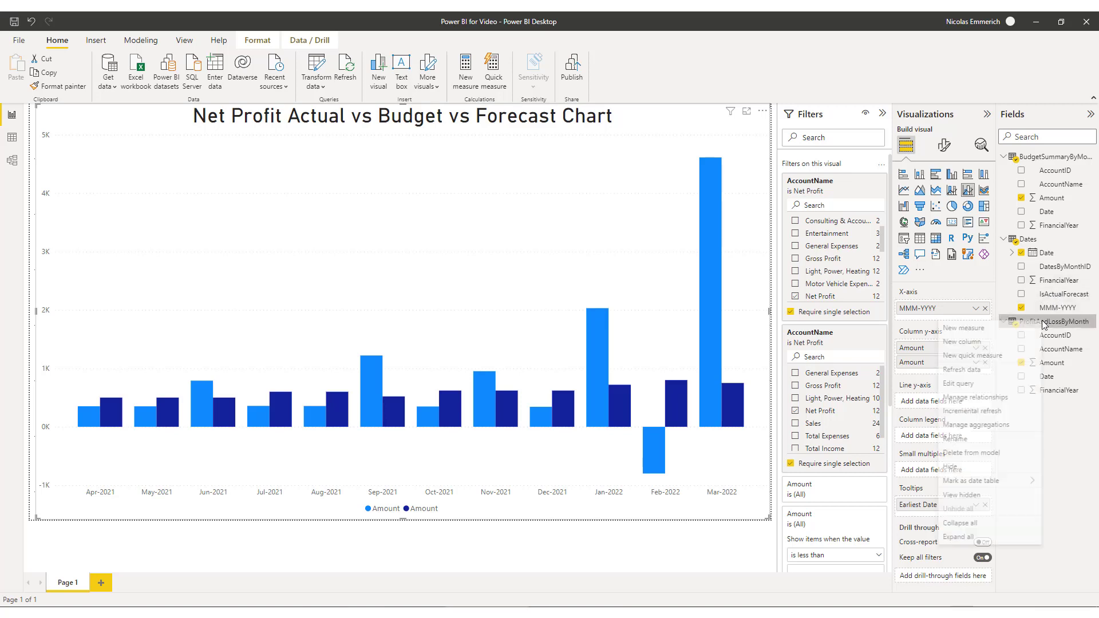
{"action": "left_click", "coordinate": [973, 328]}
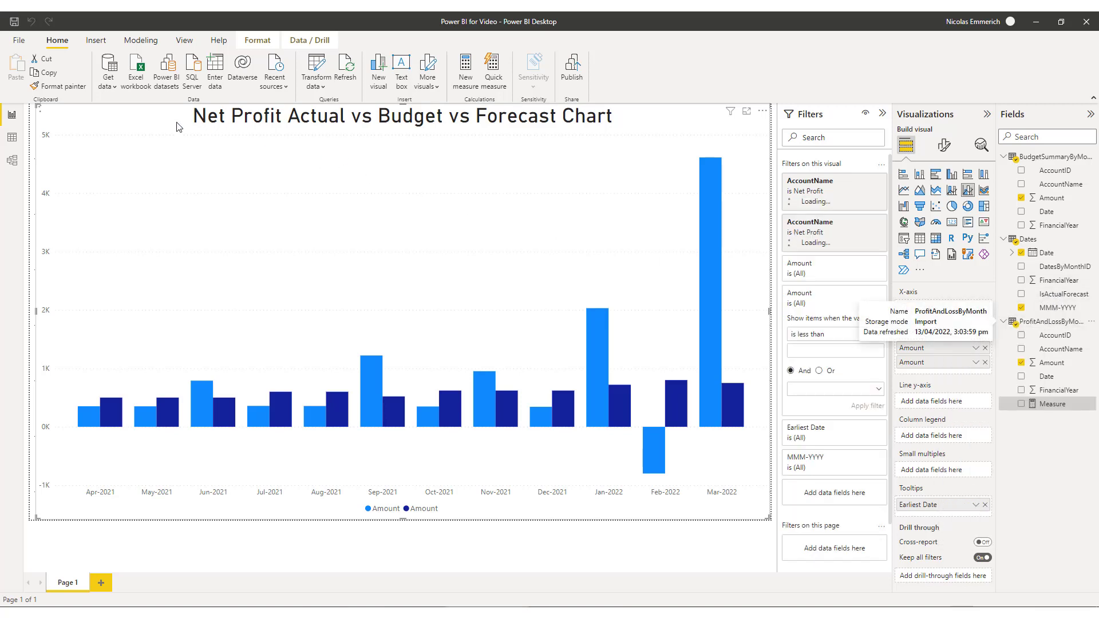
{"action": "double_click", "coordinate": [94, 112]}
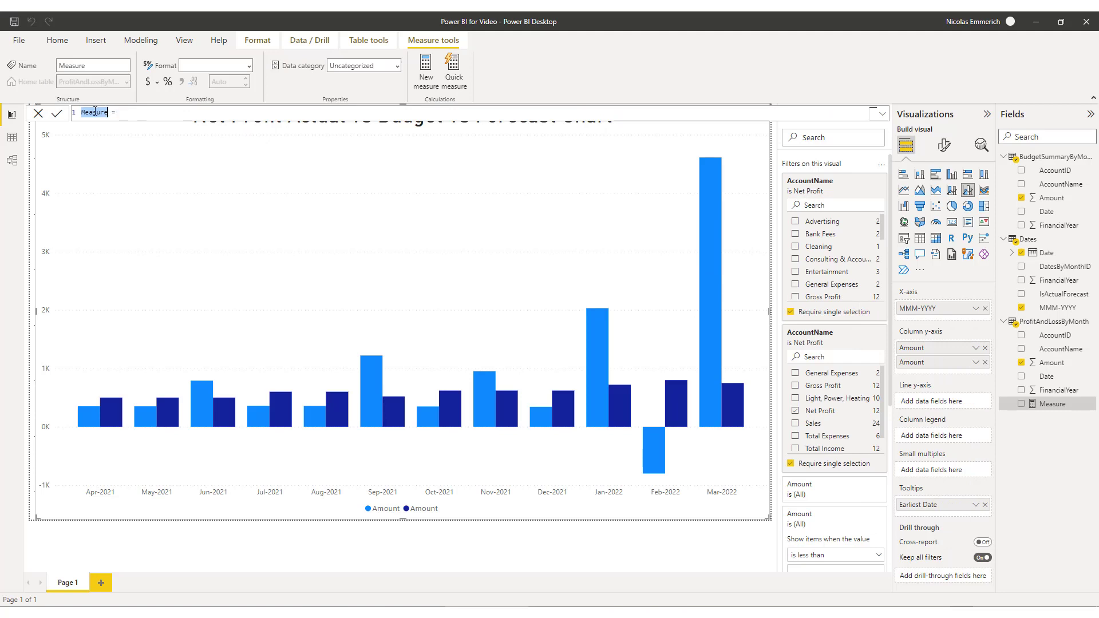
{"action": "type", "text": "ActualAmount = CALCULATE"}
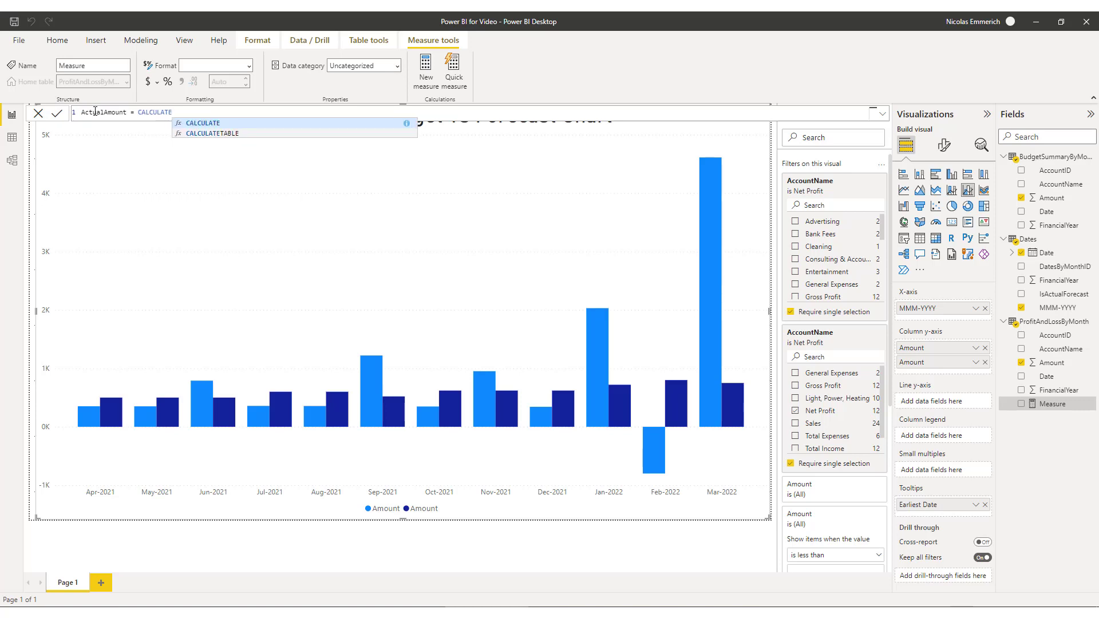
{"action": "type", "text": "(SUM("}
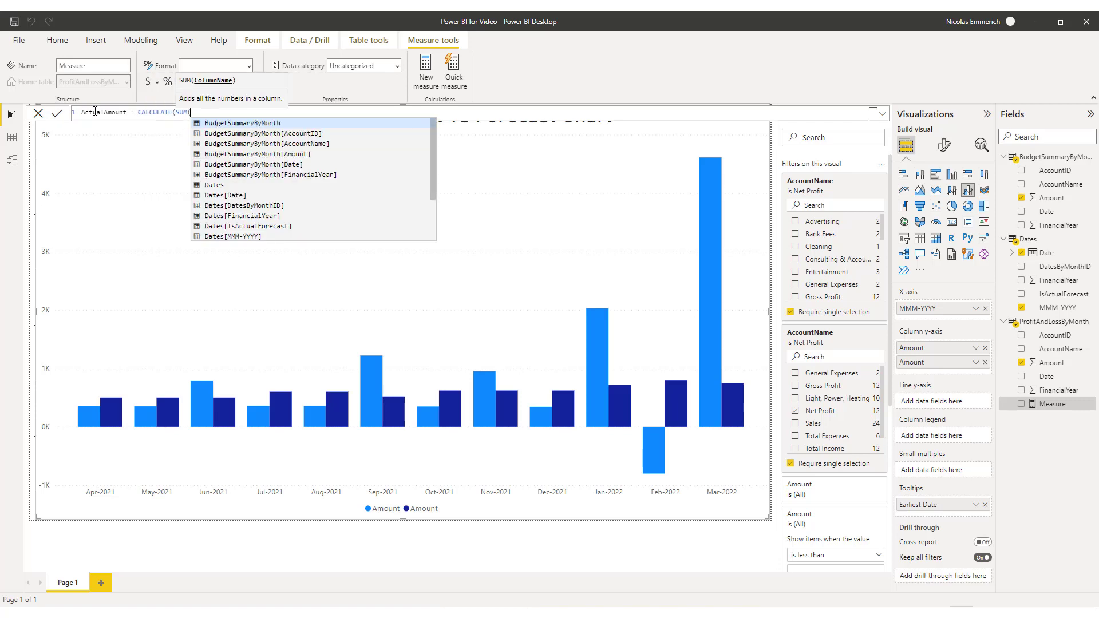
{"action": "key", "text": "Down"}
{"action": "key", "text": "Down"}
{"action": "key", "text": "Down"}
{"action": "key", "text": "Down"}
{"action": "key", "text": "Down"}
{"action": "key", "text": "Down"}
{"action": "key", "text": "Down"}
{"action": "key", "text": "Down"}
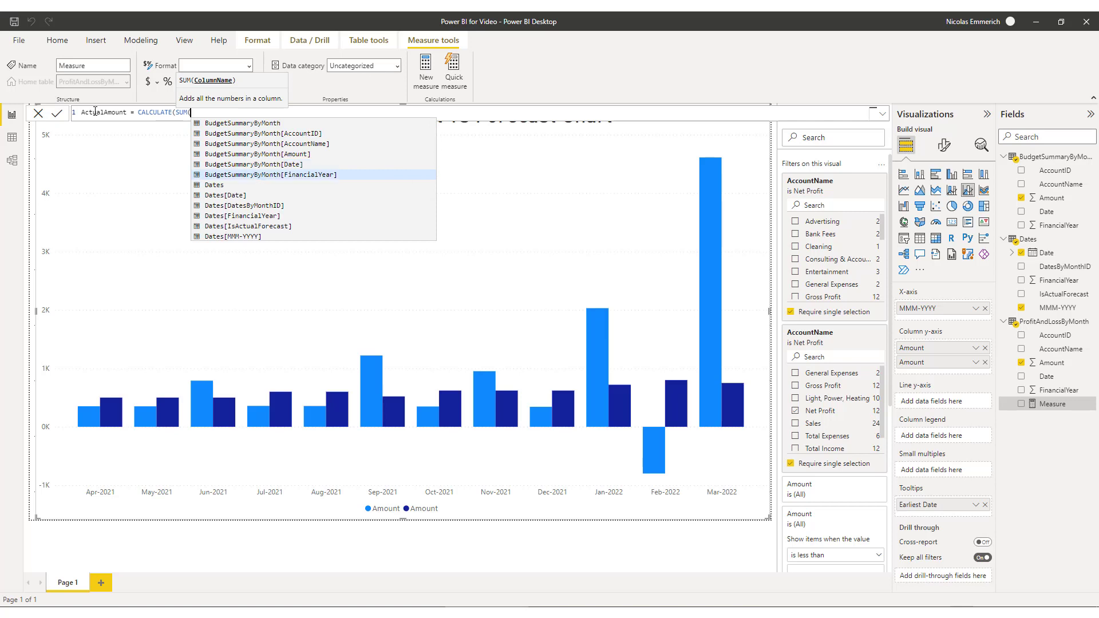
{"action": "type", "text": "pro"}
{"action": "key", "text": "Down"}
{"action": "key", "text": "Down"}
{"action": "key", "text": "Down"}
{"action": "key", "text": "Down"}
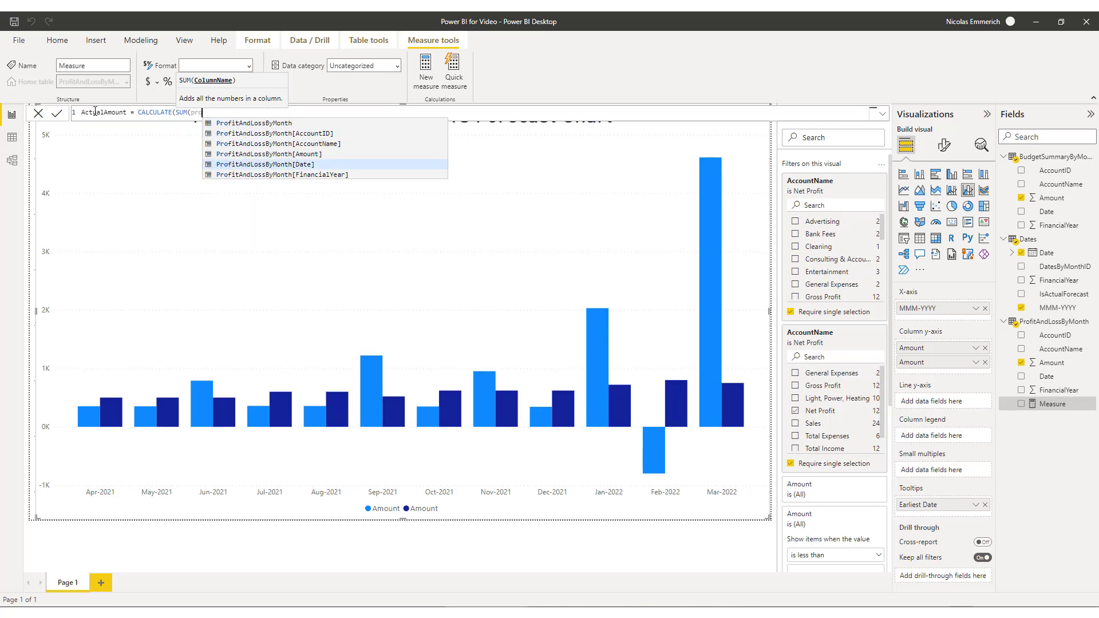
{"action": "key", "text": "Up"}
{"action": "key", "text": "Tab"}
{"action": "type", "text": "))"}
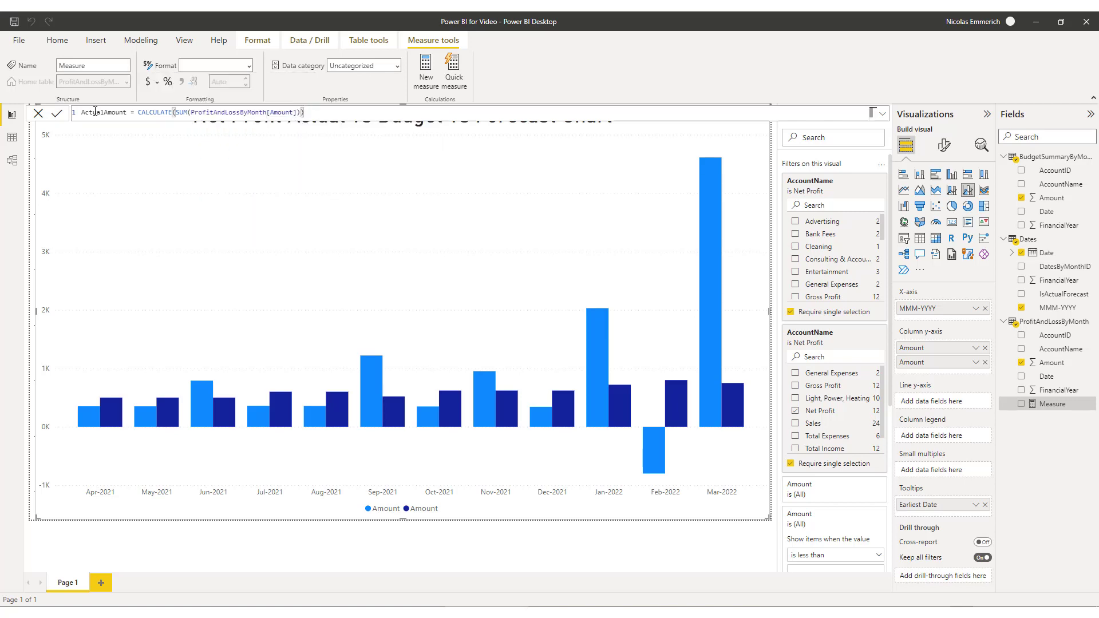
{"action": "key", "text": "Return"}
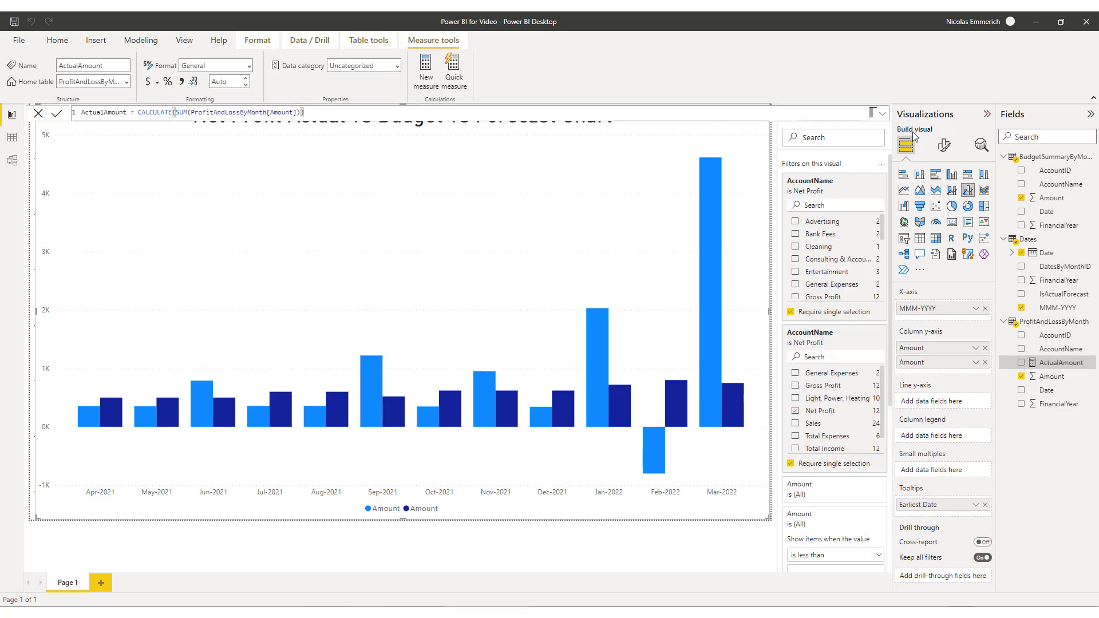
Step: Create the measure BudgetAmount = CALCULATE(SUM(BudgetSummaryByMonth[Amount])) in the BudgetSummaryByMonth table
{"action": "right_click", "coordinate": [1047, 158]}
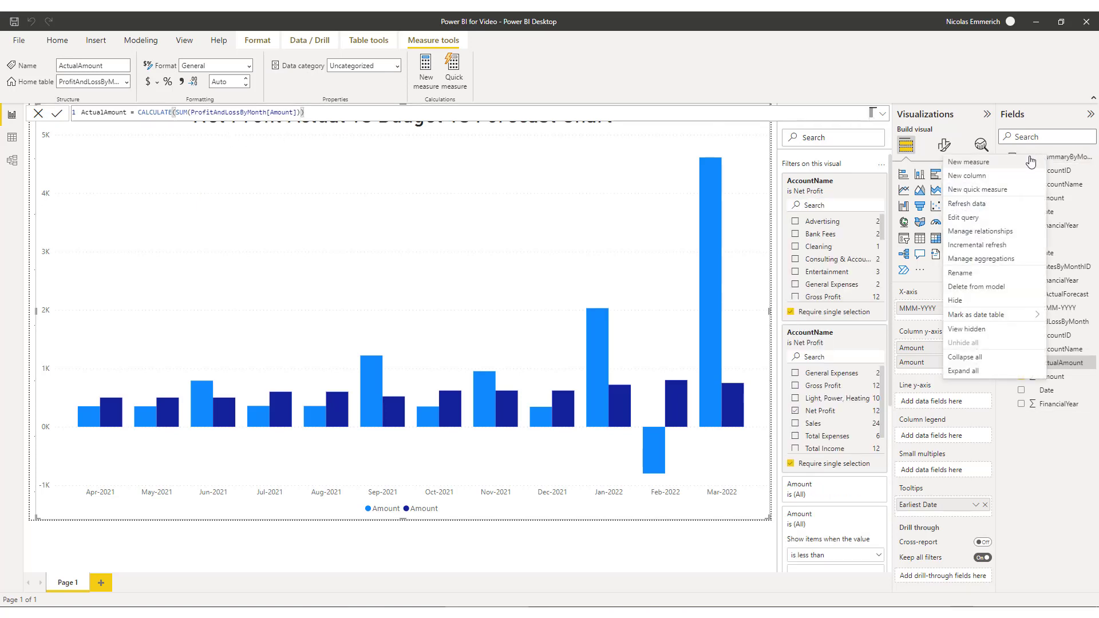
{"action": "left_click", "coordinate": [996, 164]}
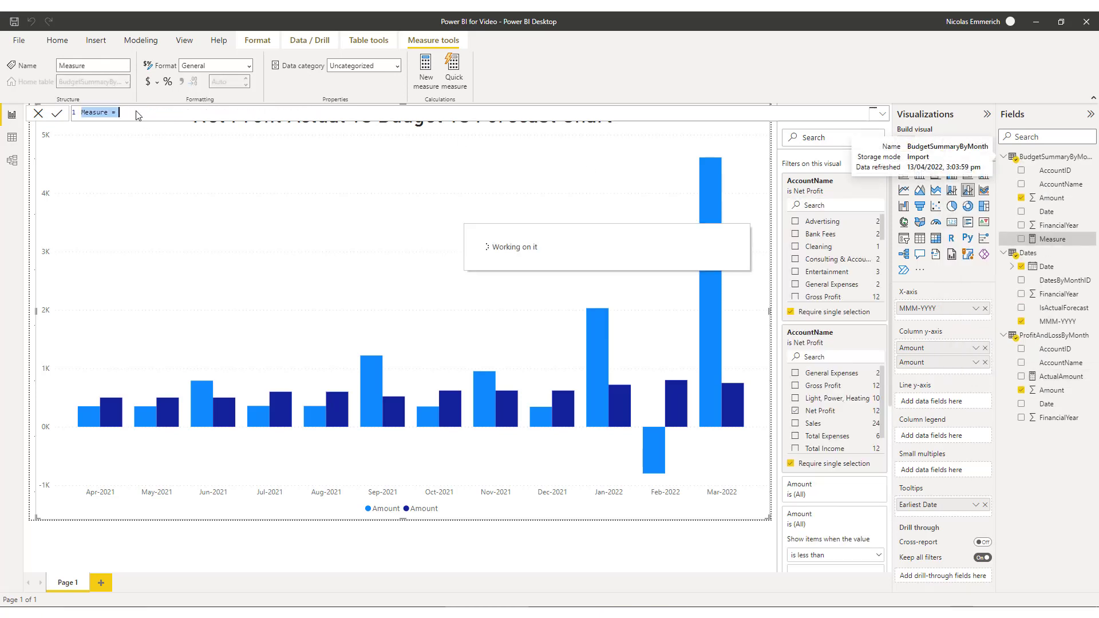
{"action": "type", "text": "Bud"}
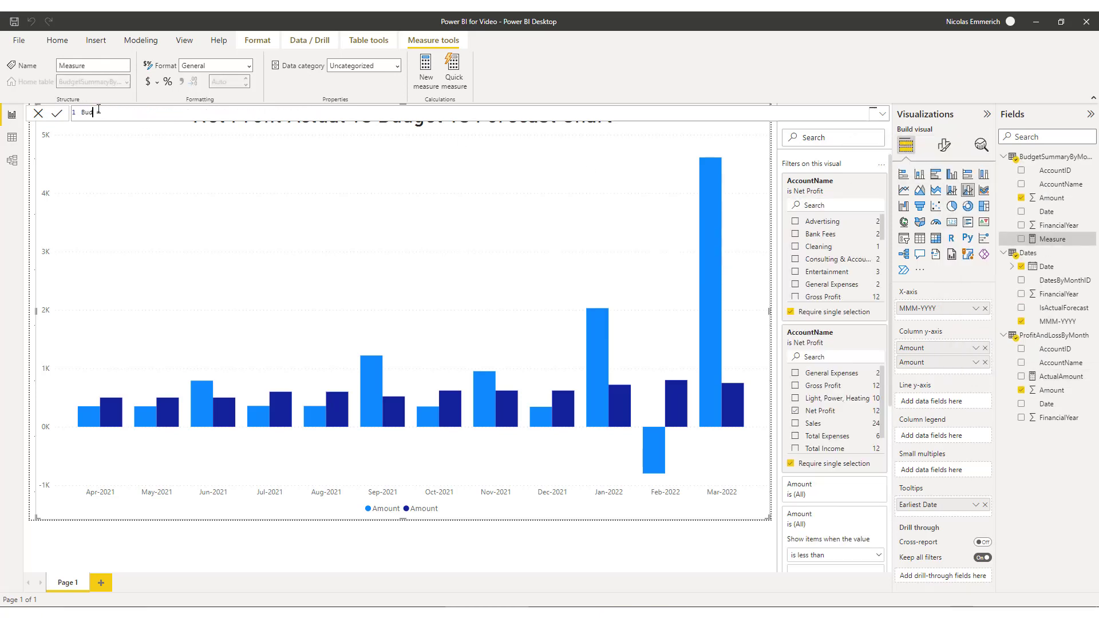
{"action": "type", "text": "getAmount = CALCULATE(SUM(Bu"}
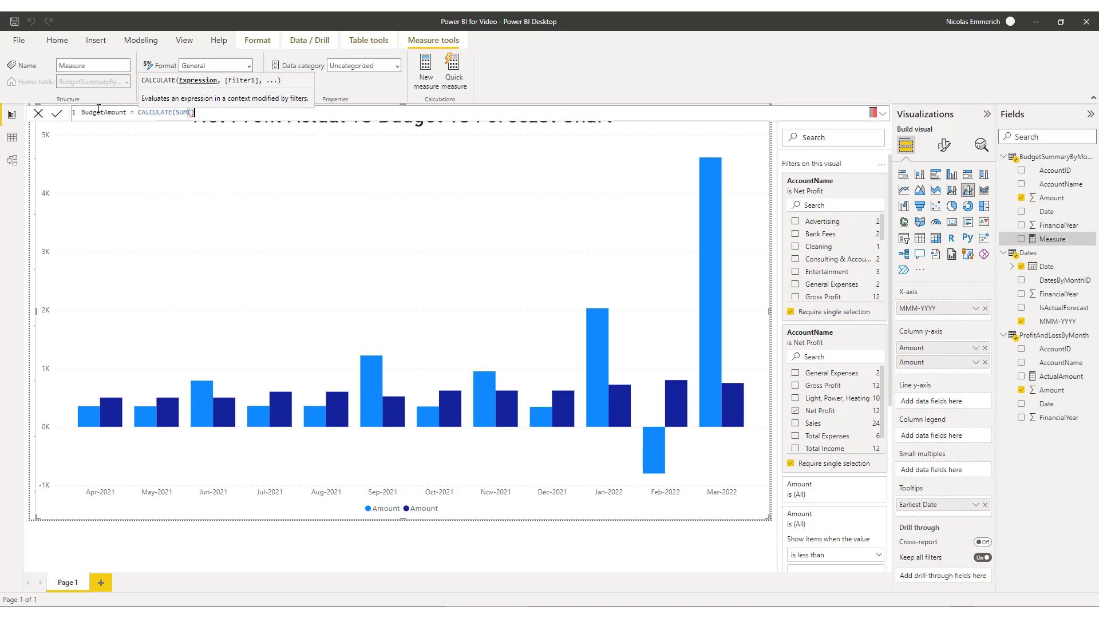
{"action": "type", "text": "d"}
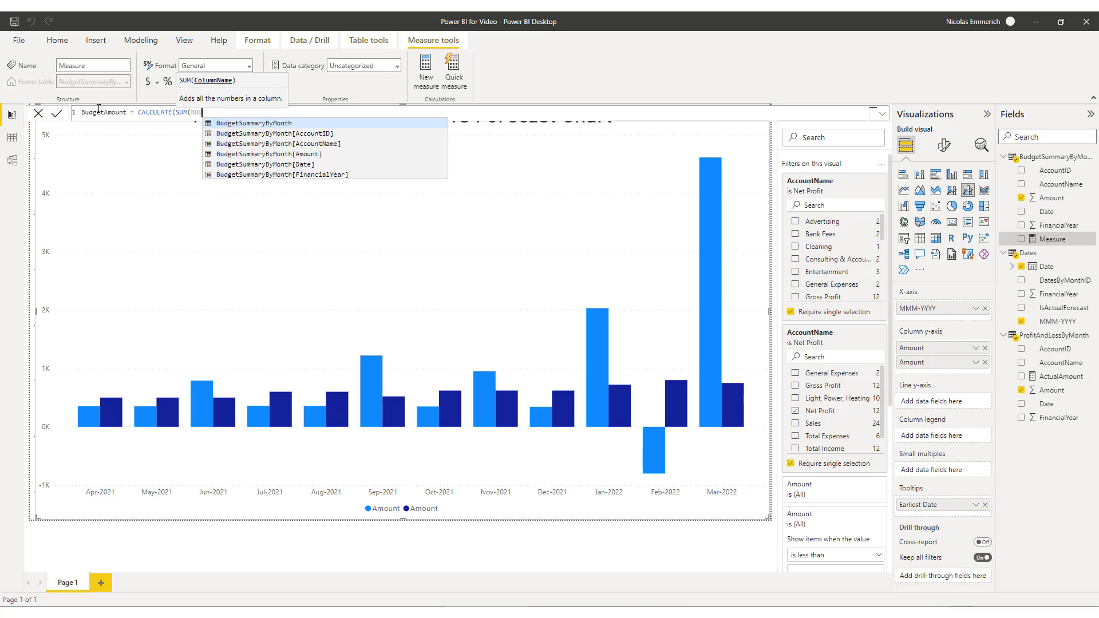
{"action": "key", "text": "Down"}
{"action": "key", "text": "Down"}
{"action": "key", "text": "Down"}
{"action": "key", "text": "Tab"}
{"action": "type", "text": ")"}
{"action": "key", "text": "Return"}
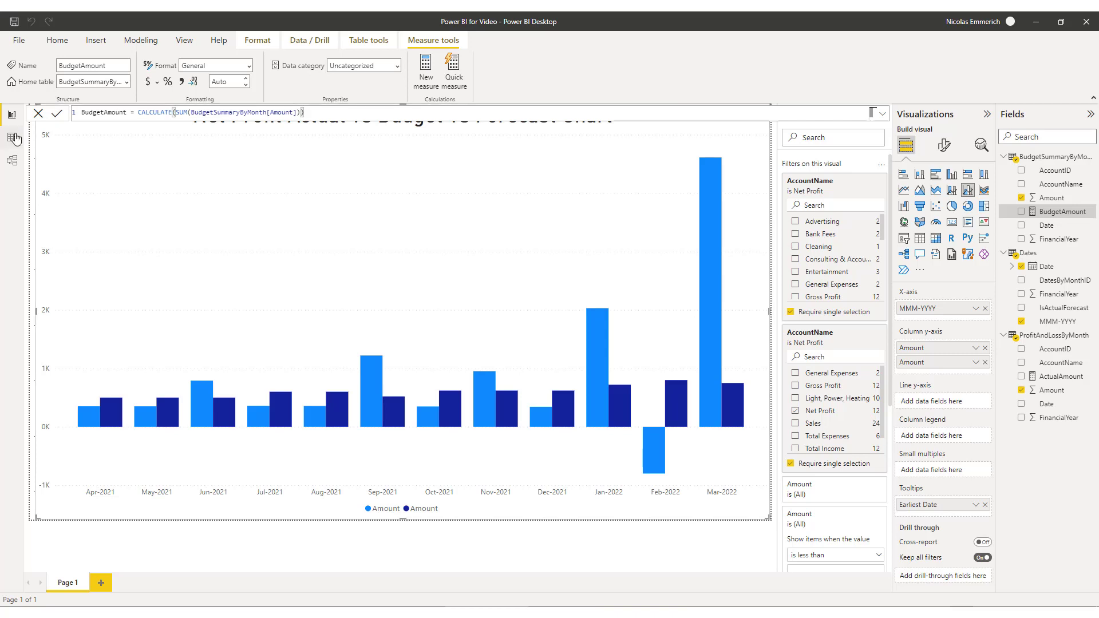
Step: Start a new ProfitAndLossByMonth measure named ActualAmountYTD using TOTALYTD with ProfitAndLossByMonth[ActualAmount] as the expression
{"action": "left_click", "coordinate": [726, 203]}
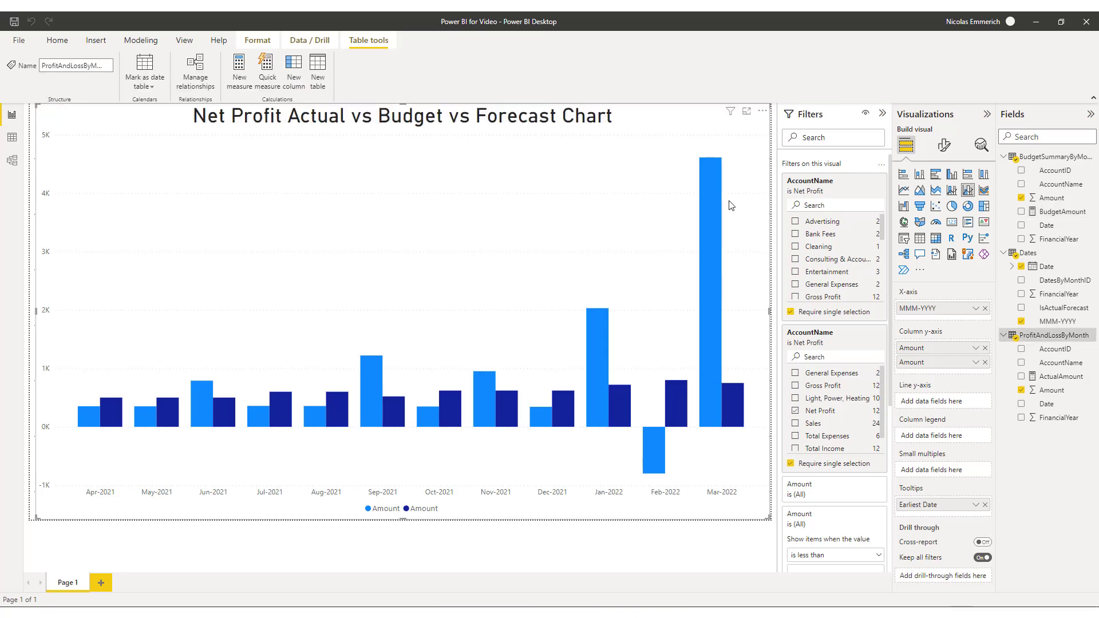
{"action": "right_click", "coordinate": [1050, 336]}
{"action": "left_click", "coordinate": [985, 339]}
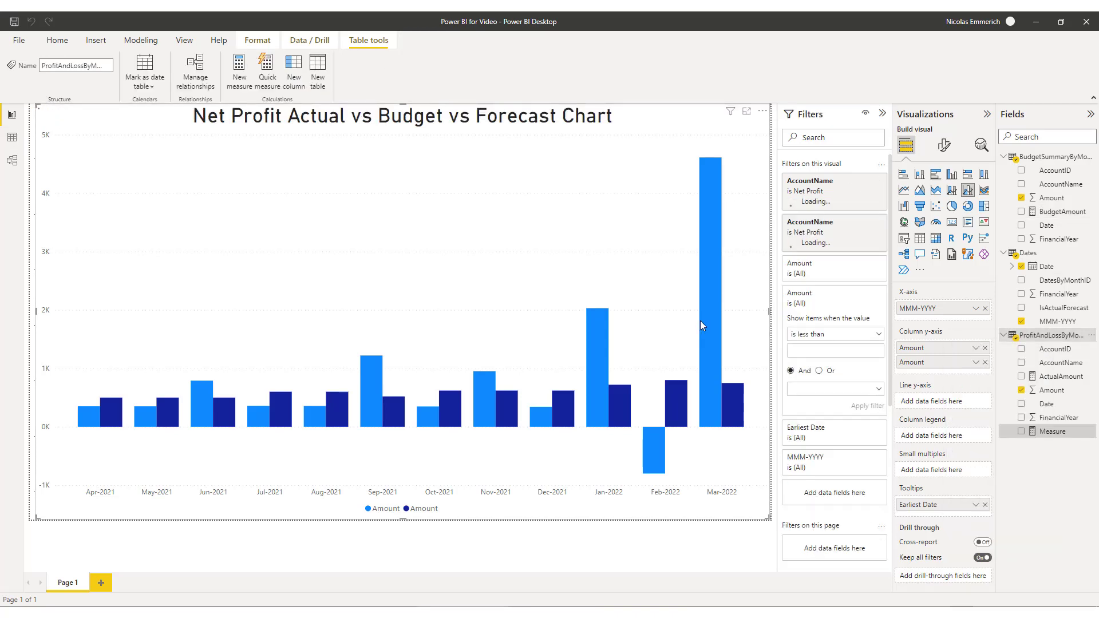
{"action": "type", "text": "alAmountYTD ="}
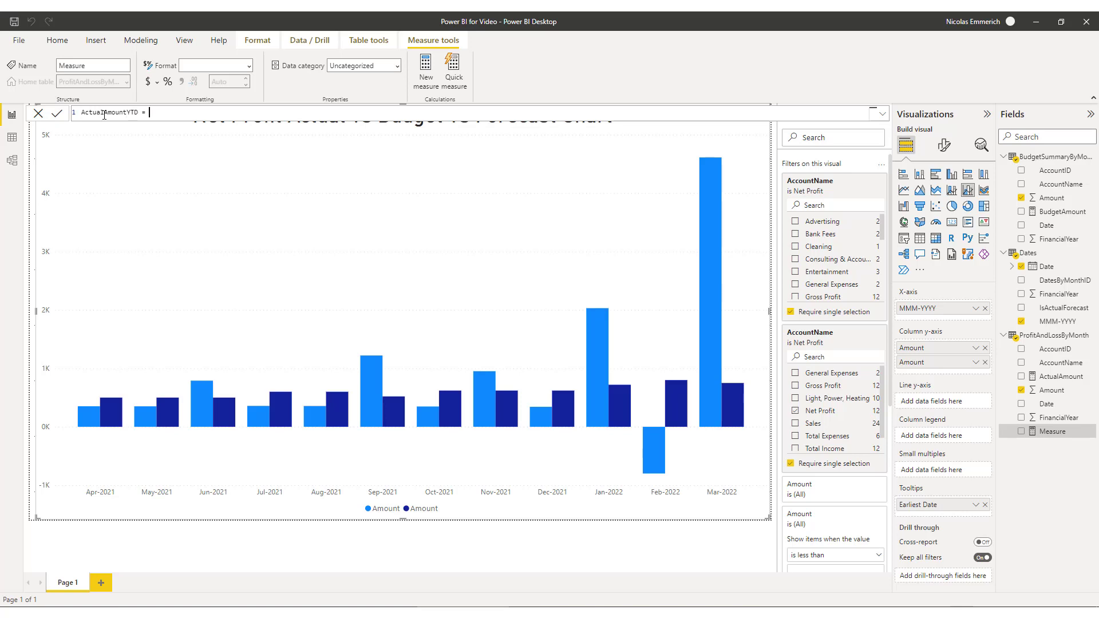
{"action": "type", "text": "OTALYTD"}
{"action": "key", "text": "BackSpace"}
{"action": "key", "text": "BackSpace"}
{"action": "type", "text": "D"}
{"action": "key", "text": "Tab"}
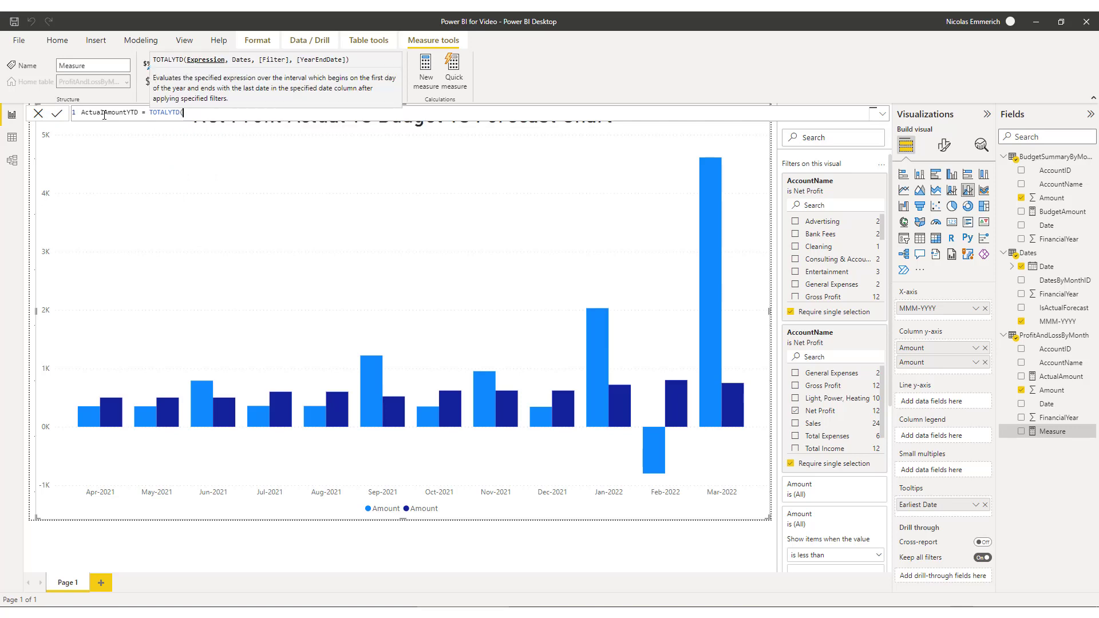
{"action": "type", "text": "pr"}
{"action": "key", "text": "Down"}
{"action": "key", "text": "Down"}
{"action": "key", "text": "Down"}
{"action": "key", "text": "Down"}
{"action": "key", "text": "Down"}
{"action": "key", "text": "Down"}
{"action": "key", "text": "Tab"}
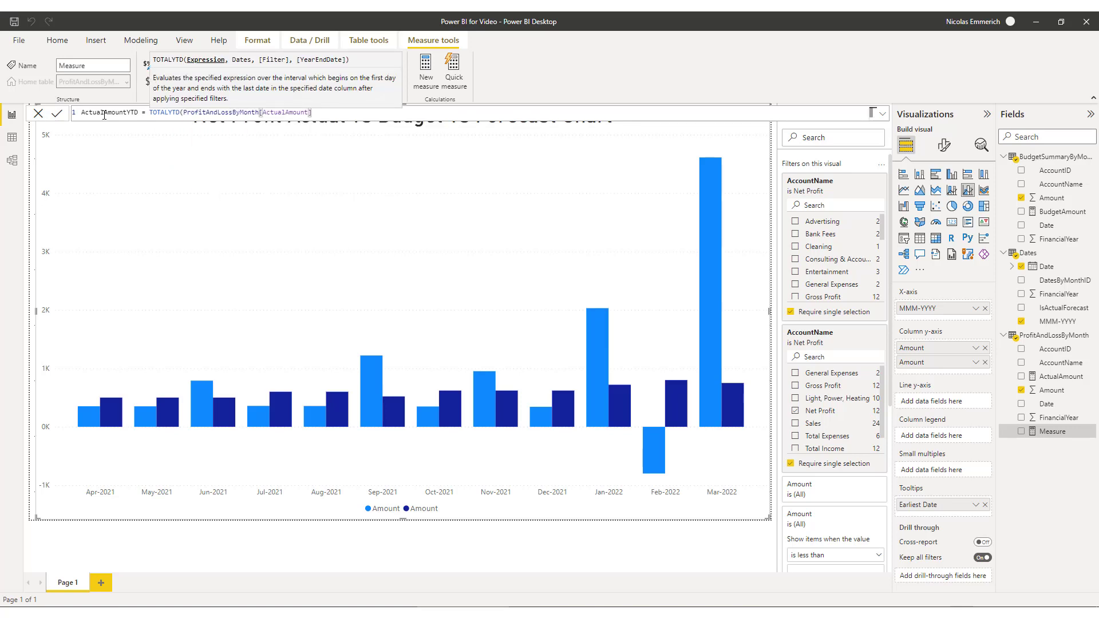
Step: Complete the ActualAmountYTD formula with Dates[Date], the filter All(Dates) and year-end date "03/31", and commit the measure
{"action": "type", "text": ", "}
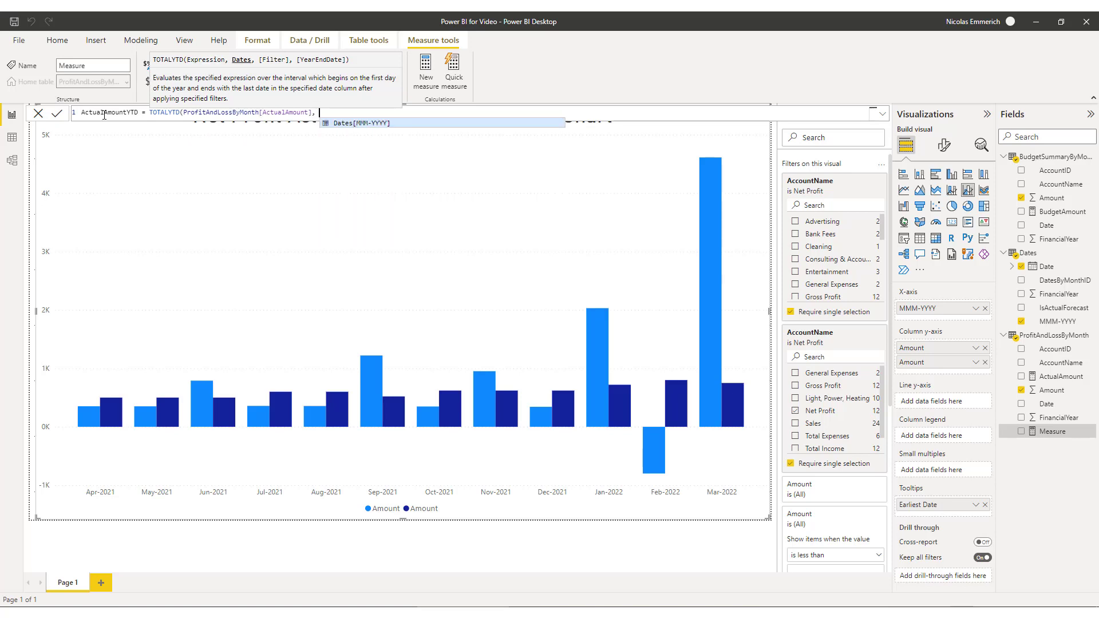
{"action": "type", "text": "Dates[Date"}
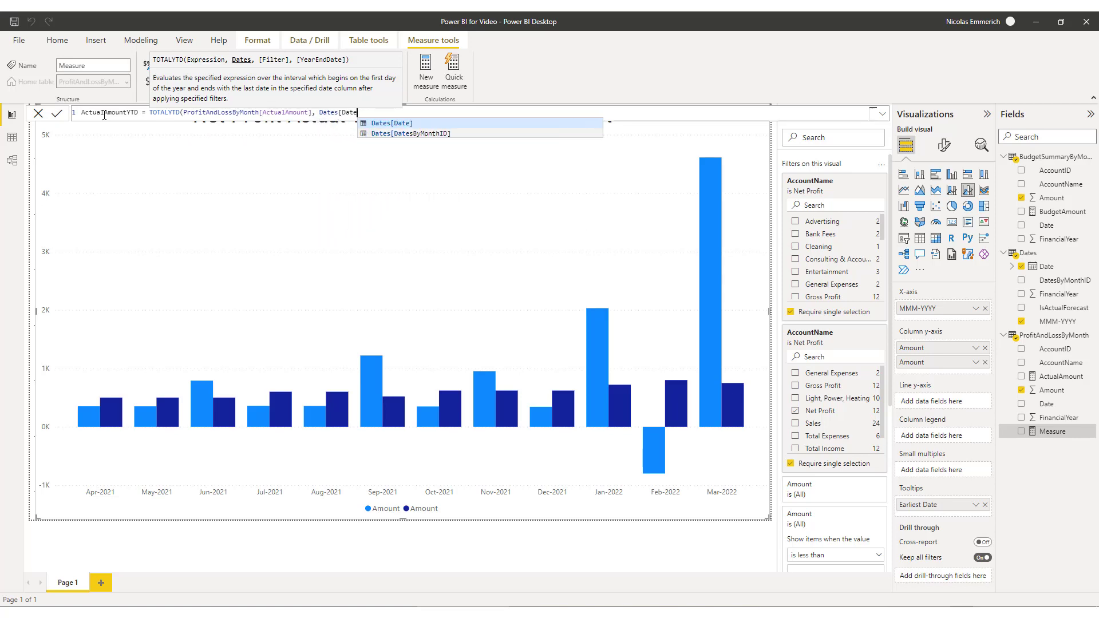
{"action": "type", "text": "]"}
{"action": "type", "text": ","}
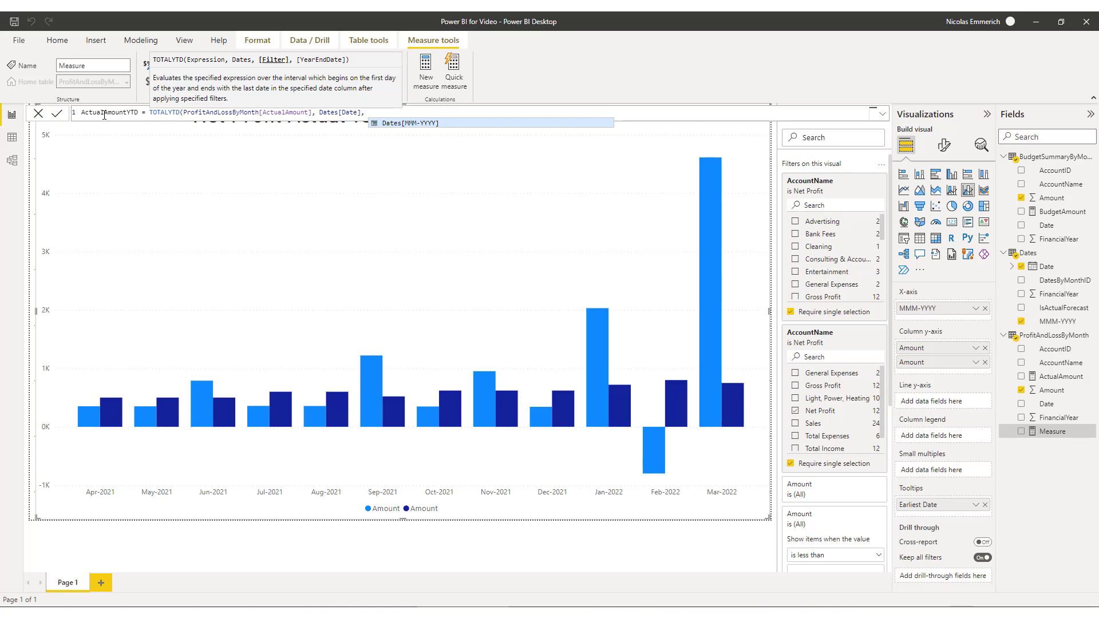
{"action": "type", "text": " All(Dates"}
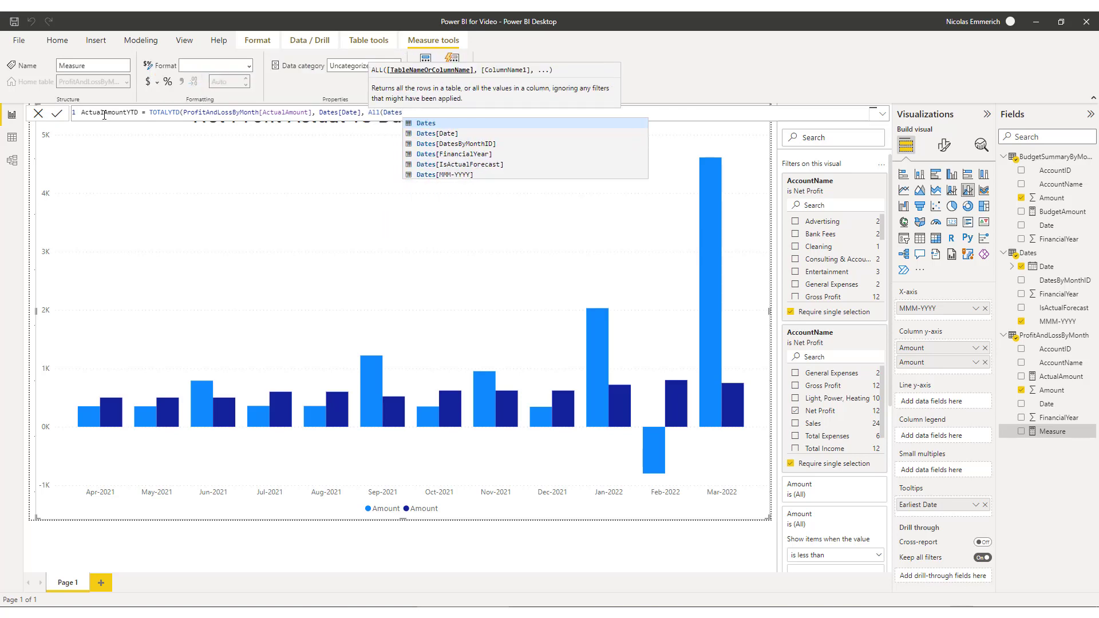
{"action": "type", "text": "), \"03/31"}
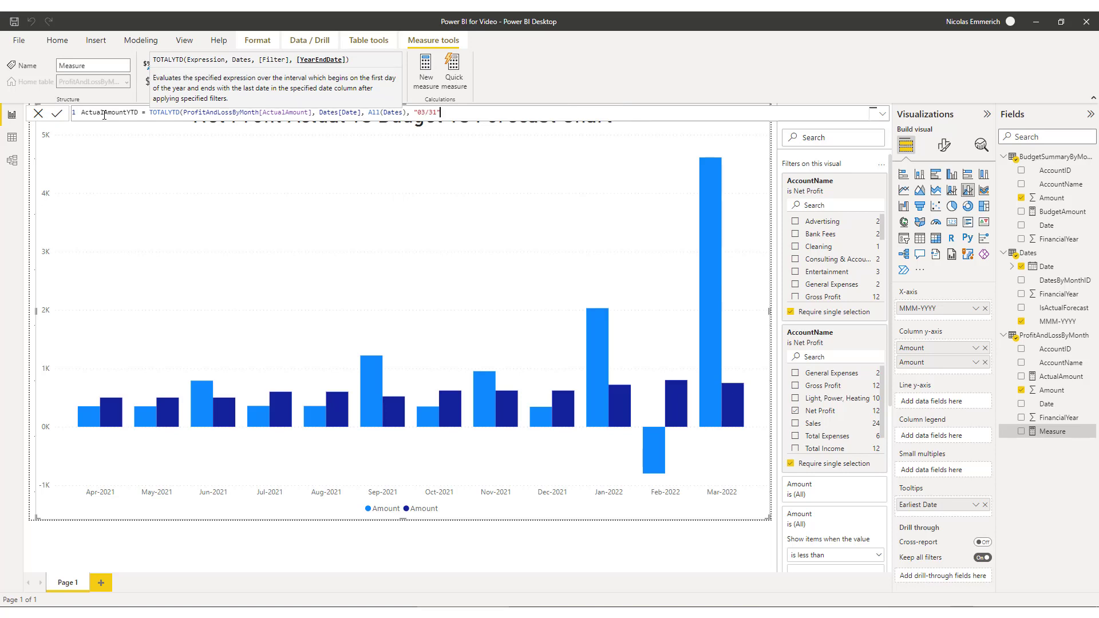
{"action": "type", "text": "\")"}
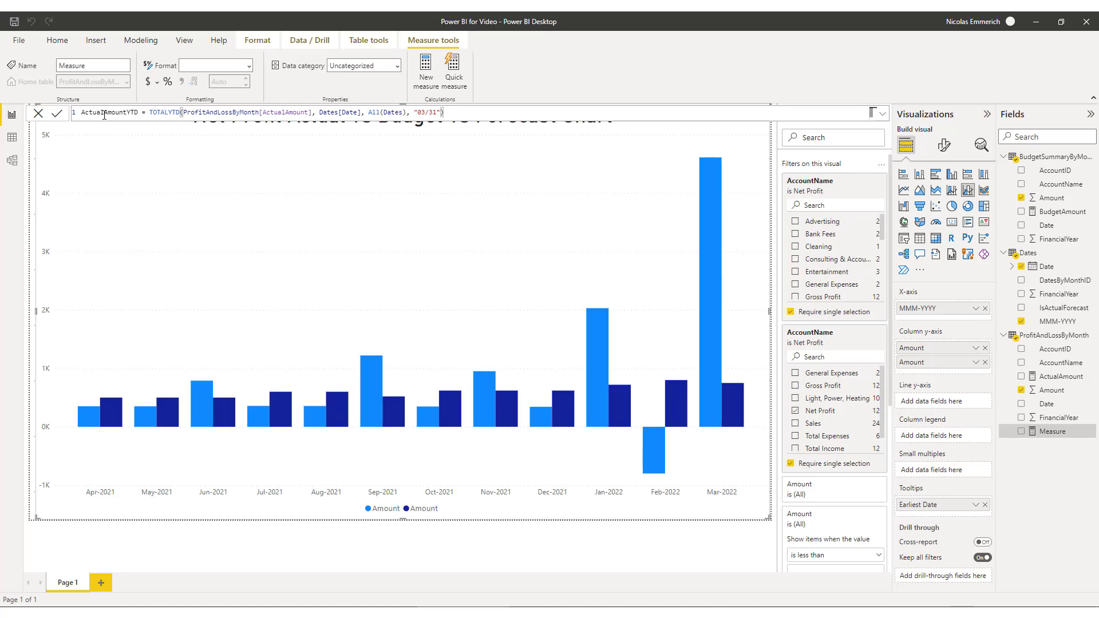
{"action": "key", "text": "Return"}
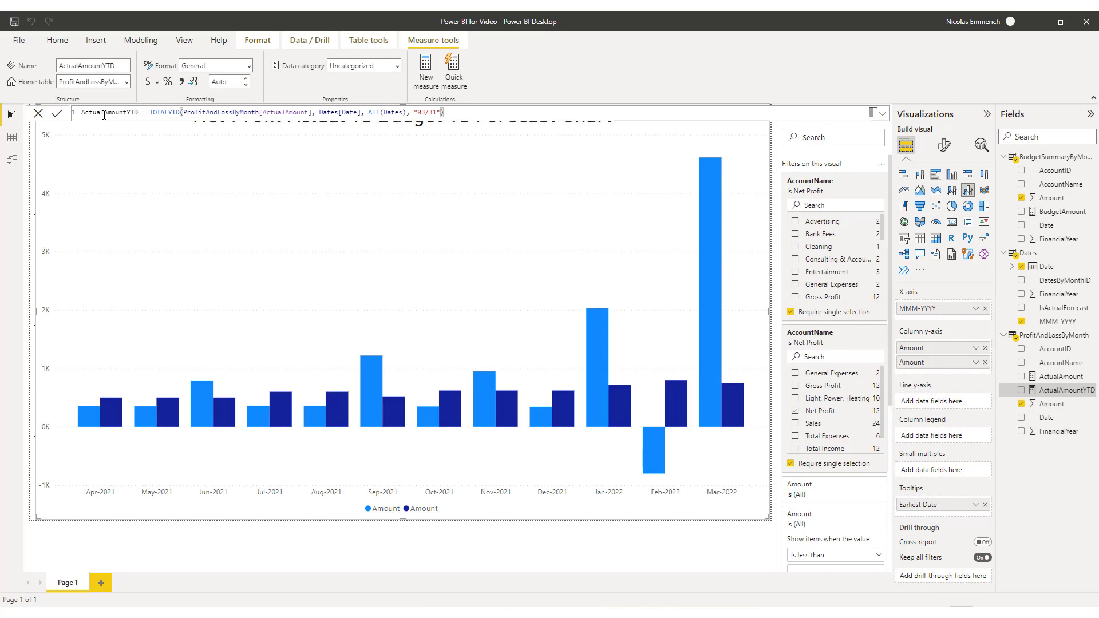
Step: Start a new BudgetSummaryByMonth measure named BudgetAmountYTD using TOTALYTD with BudgetSummaryByMonth[BudgetAmount] as the expression
{"action": "right_click", "coordinate": [1043, 158]}
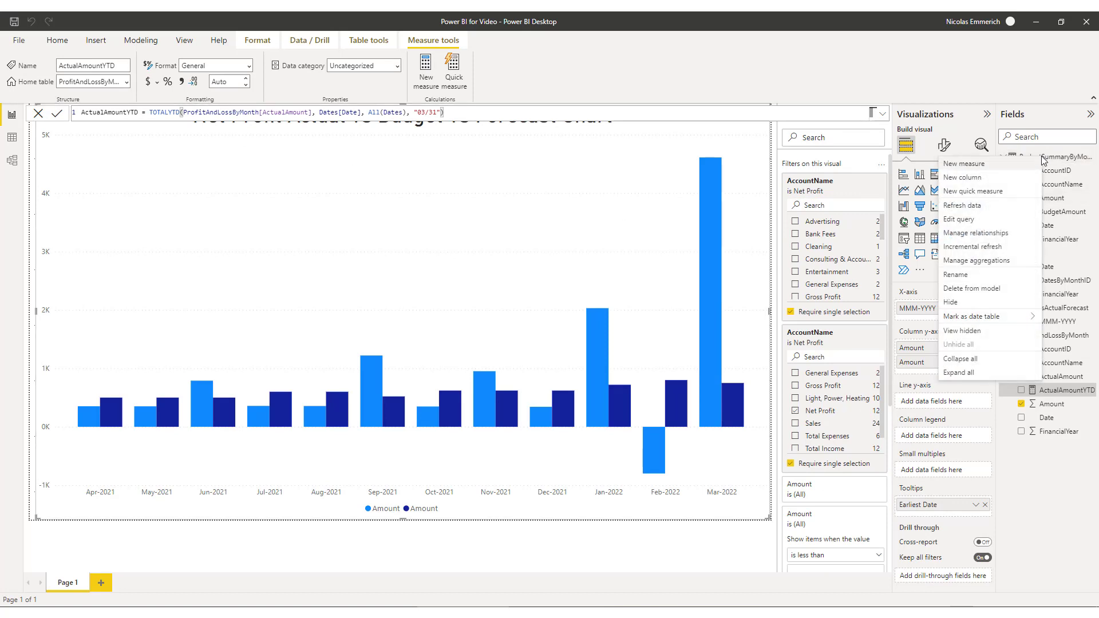
{"action": "left_click", "coordinate": [726, 205]}
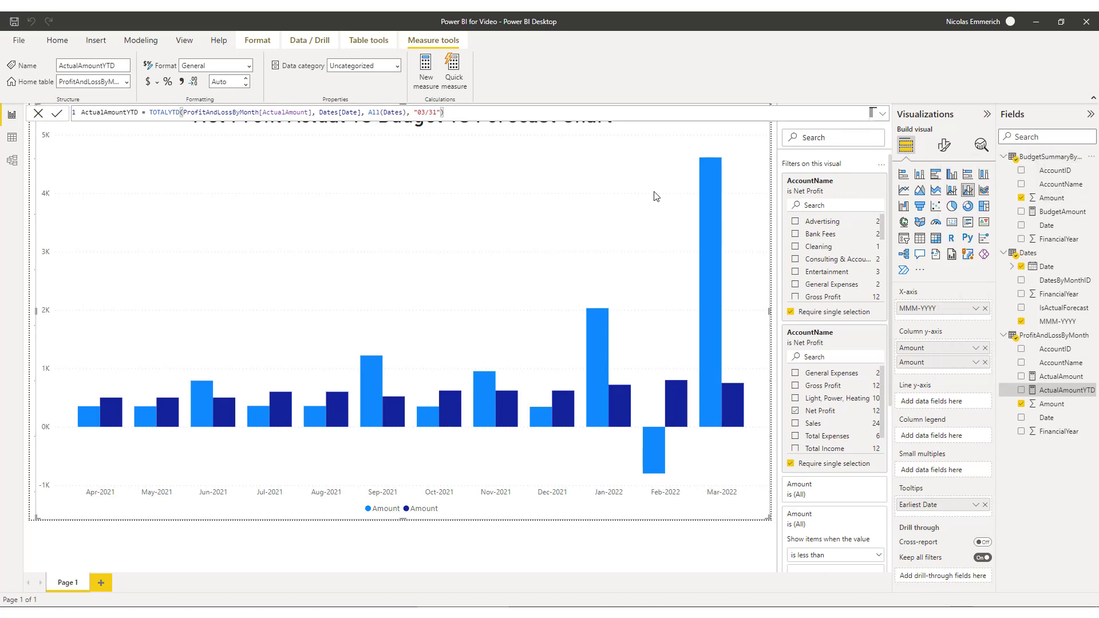
{"action": "right_click", "coordinate": [1042, 157]}
{"action": "left_click", "coordinate": [1060, 167]}
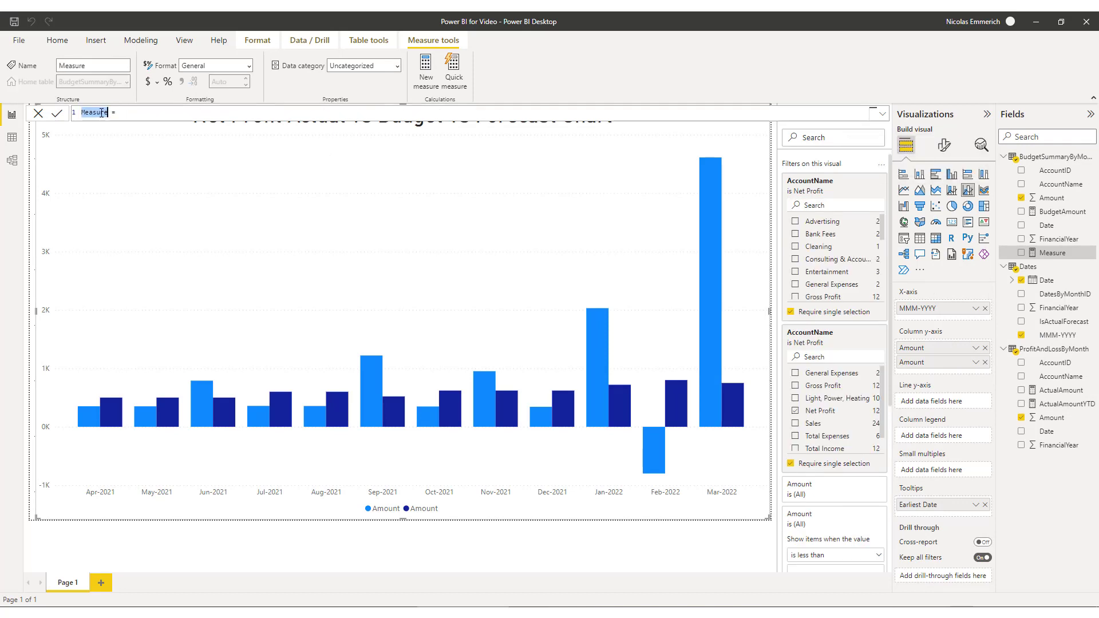
{"action": "type", "text": "BudgetAmountYTD"}
{"action": "key", "text": "End"}
{"action": "type", "text": "TOTALYTD("}
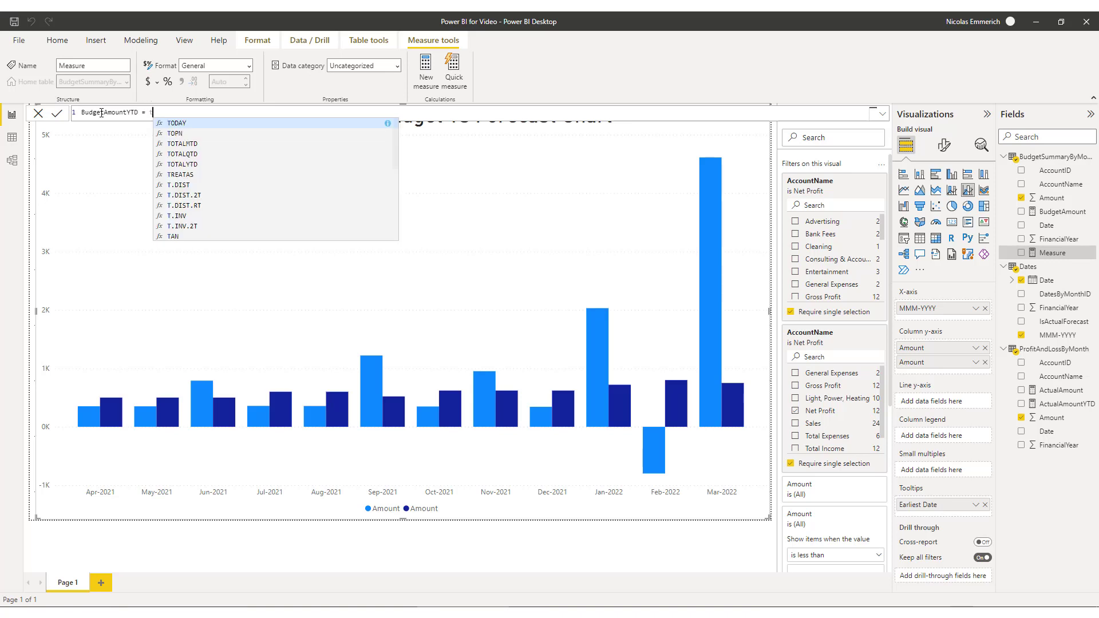
{"action": "type", "text": "budg"}
{"action": "key", "text": "Tab"}
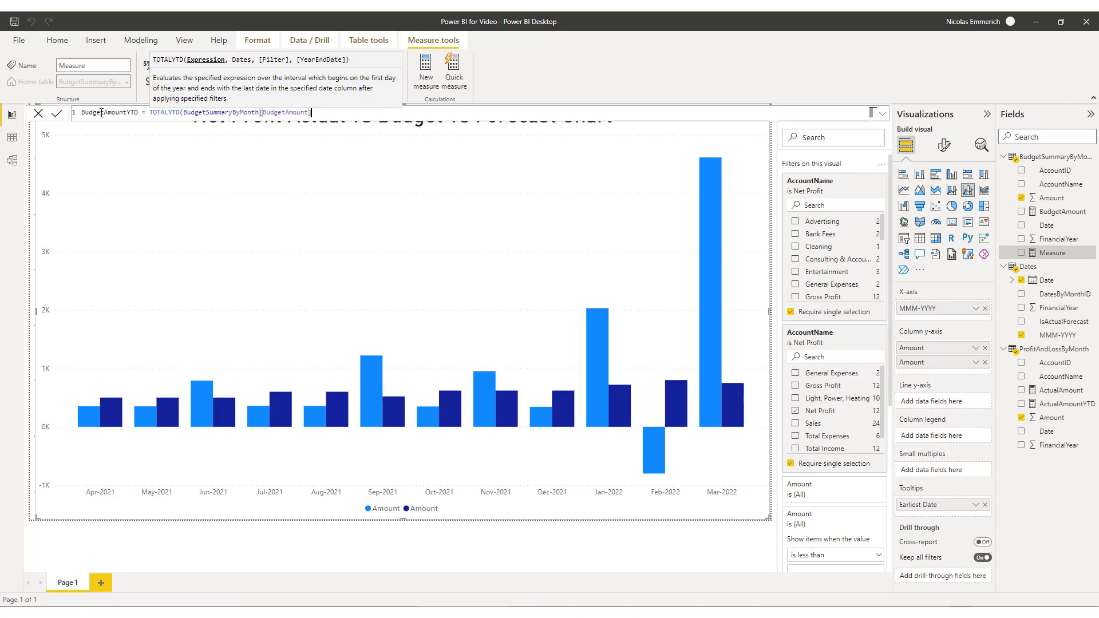
Step: Complete the BudgetAmountYTD formula with dates[Date], the filter All(Dates) and year-end date "03/31", and commit the measure
{"action": "type", "text": ", dates[Date]"}
{"action": "key", "text": "Tab"}
{"action": "key", "text": "BackSpace"}
{"action": "key", "text": "BackSpace"}
{"action": "key", "text": "BackSpace"}
{"action": "key", "text": "BackSpace"}
{"action": "key", "text": "BackSpace"}
{"action": "key", "text": "BackSpace"}
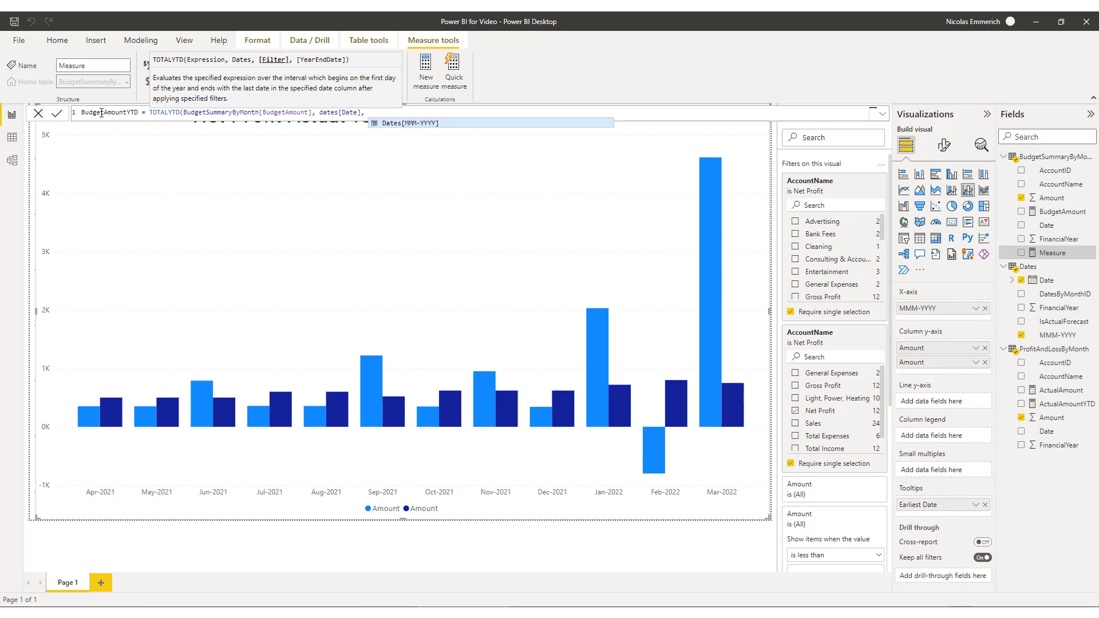
{"action": "type", "text": "All("}
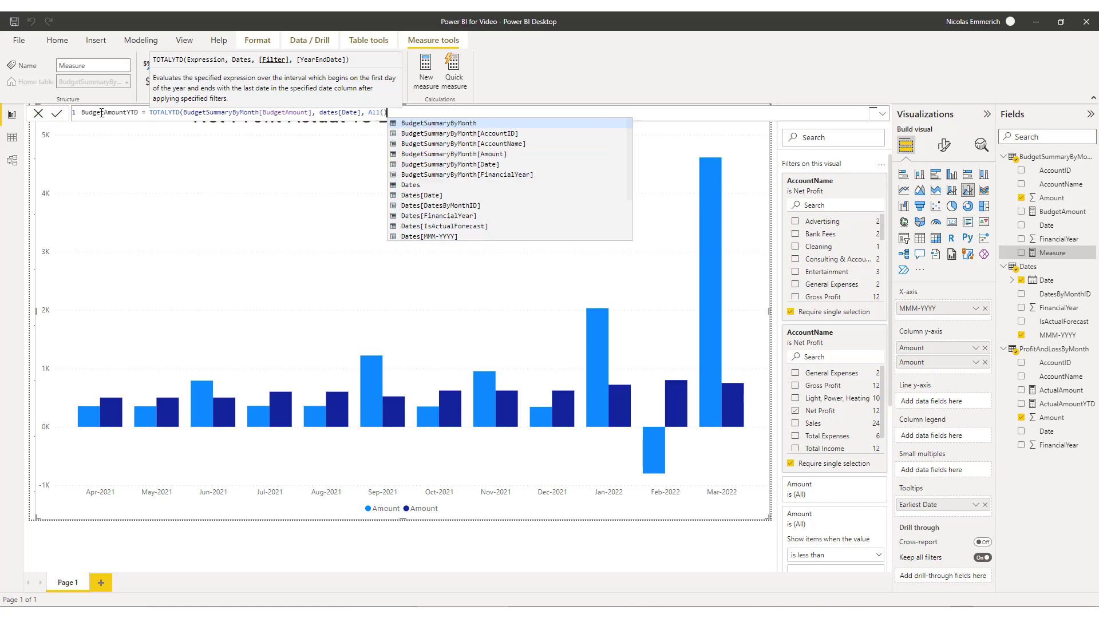
{"action": "type", "text": "Dates), '"}
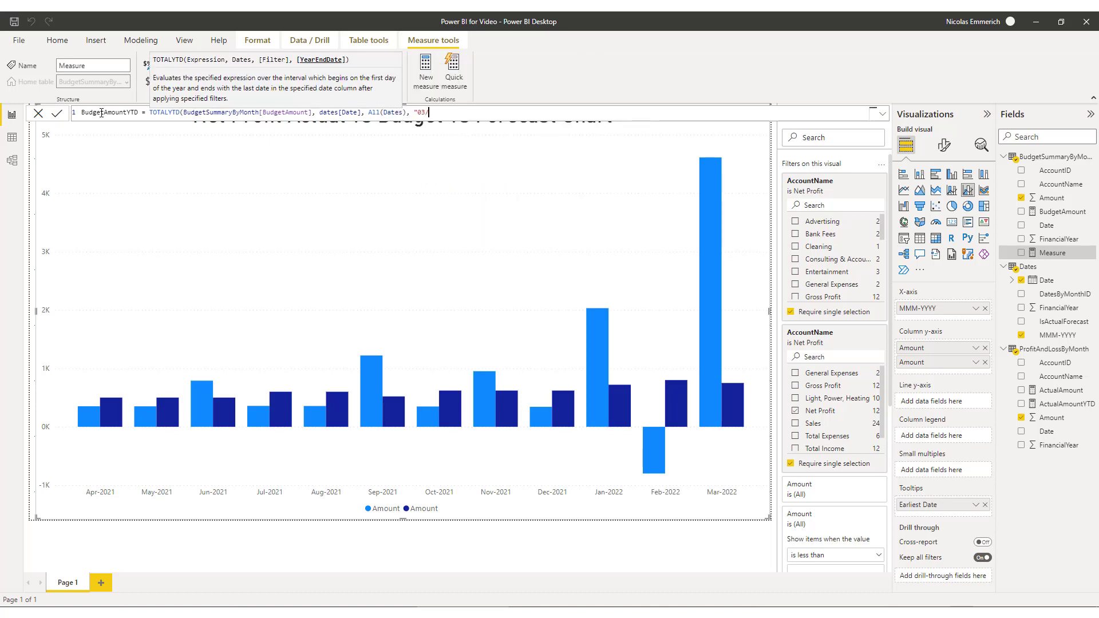
{"action": "type", "text": "03/31\")"}
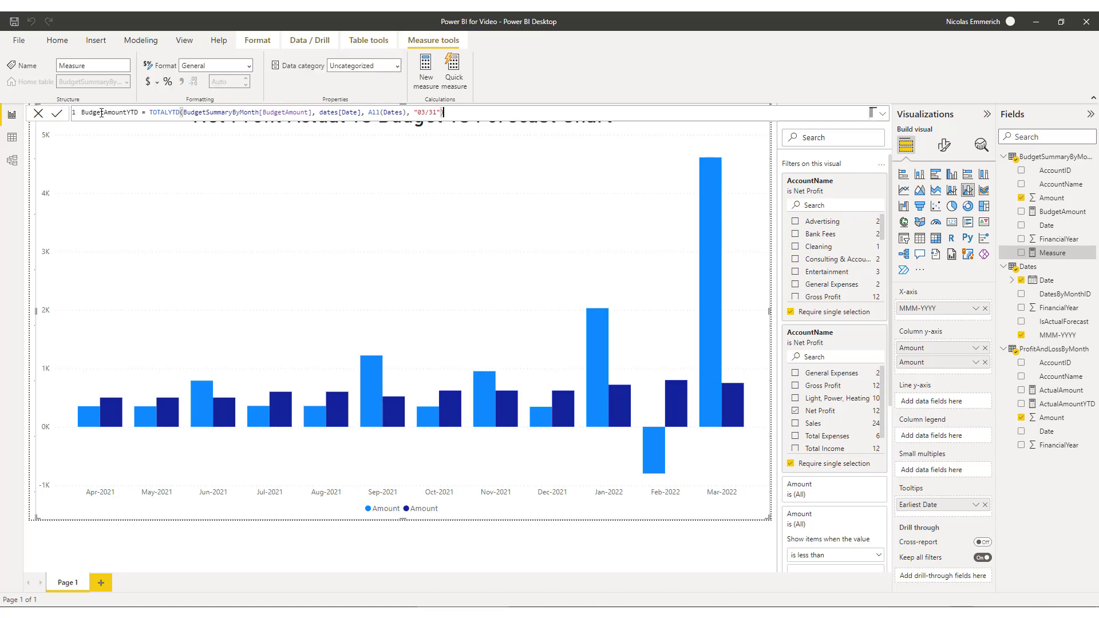
{"action": "key", "text": "Return"}
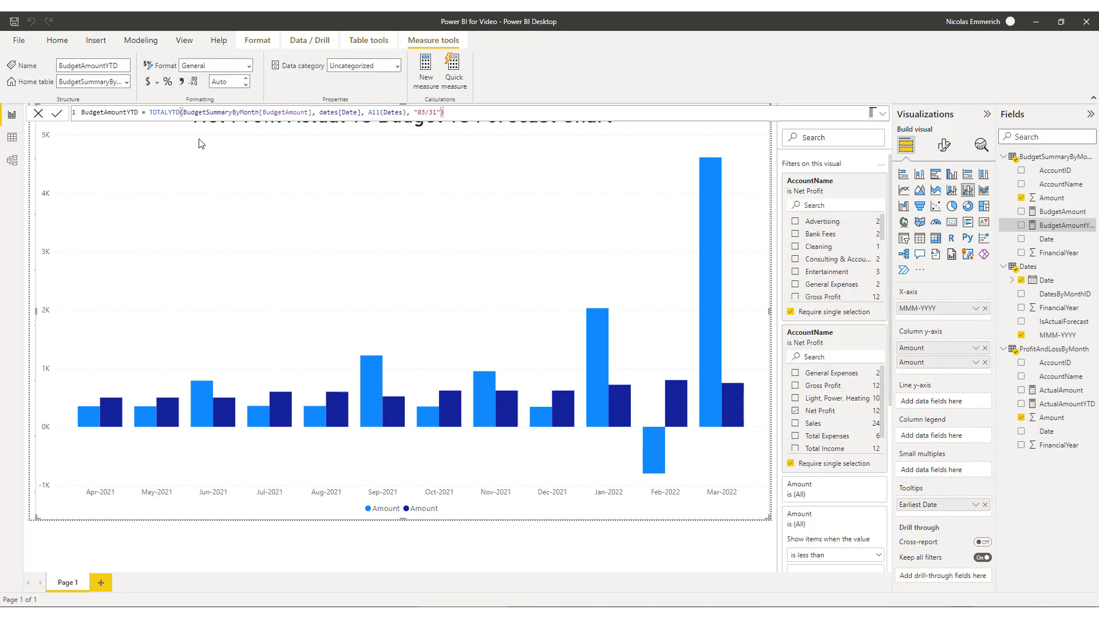
Step: Replace both Amount fields on the chart's column y-axis with the ActualAmountYTD and BudgetAmountYTD measures
{"action": "left_click", "coordinate": [985, 362]}
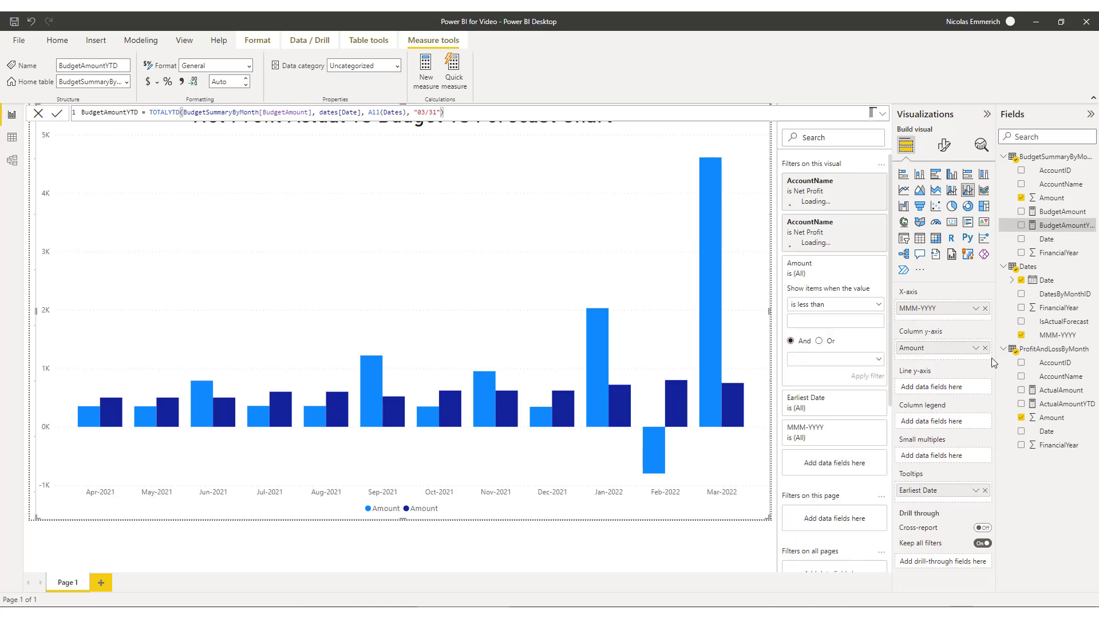
{"action": "left_click", "coordinate": [985, 348]}
{"action": "mouse_move", "coordinate": [1061, 404]}
{"action": "left_mouse_down"}
{"action": "mouse_move", "coordinate": [973, 369]}
{"action": "mouse_move", "coordinate": [973, 386]}
{"action": "mouse_move", "coordinate": [969, 347]}
{"action": "left_mouse_up"}
{"action": "left_click_drag", "start_coordinate": [1072, 232], "coordinate": [979, 367]}
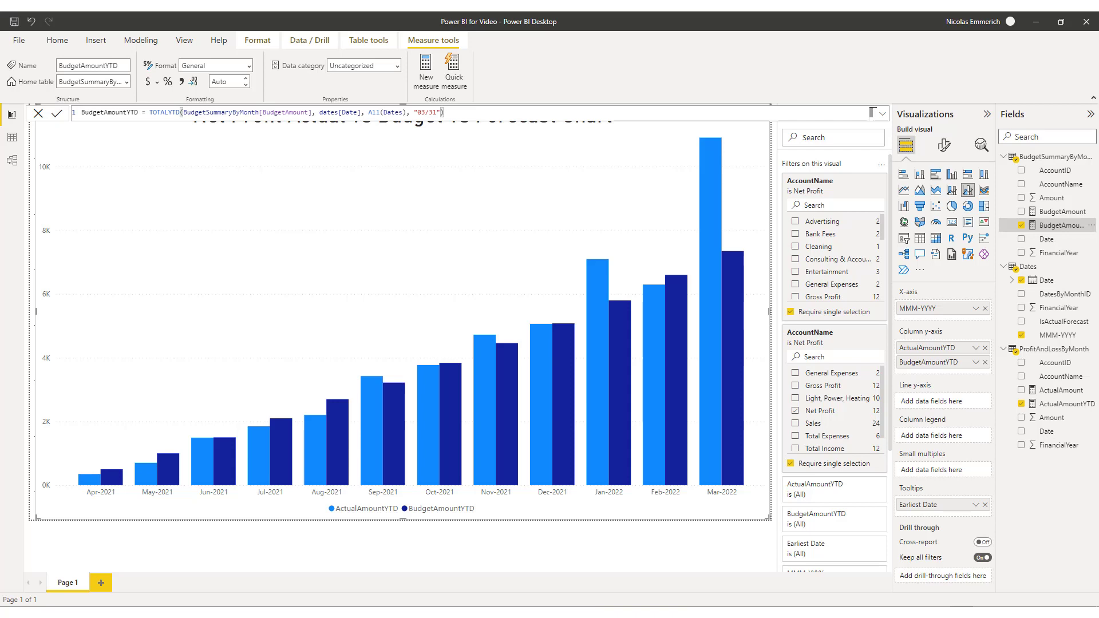
Step: Check the varForecastDate parameter's value and close the parameter settings without changing it
{"action": "left_click", "coordinate": [68, 42]}
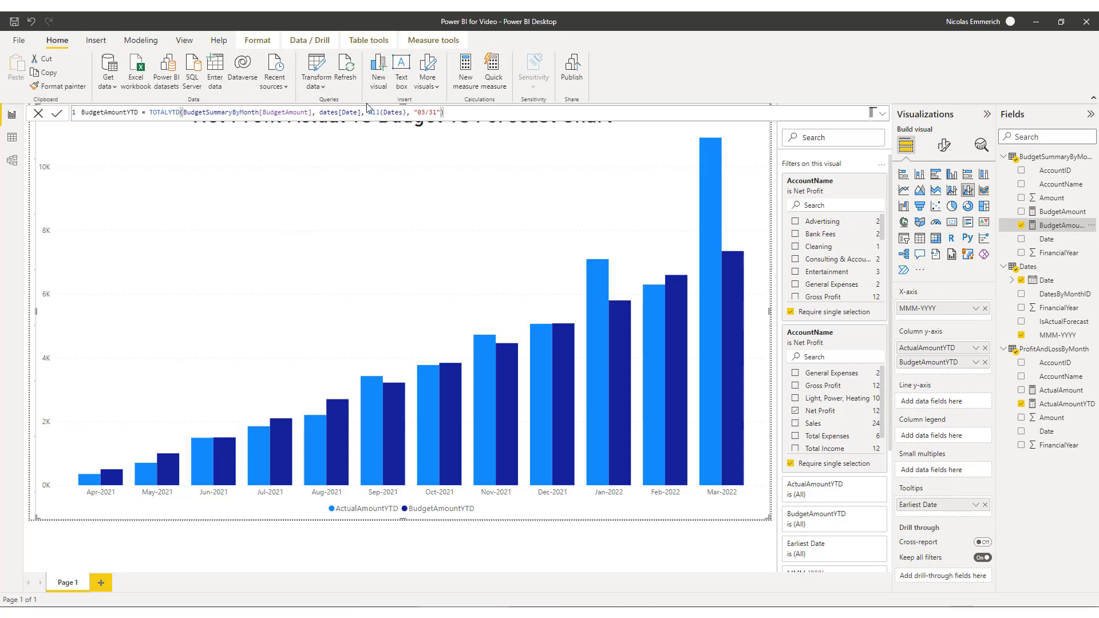
{"action": "left_click", "coordinate": [324, 96]}
{"action": "left_click", "coordinate": [361, 143]}
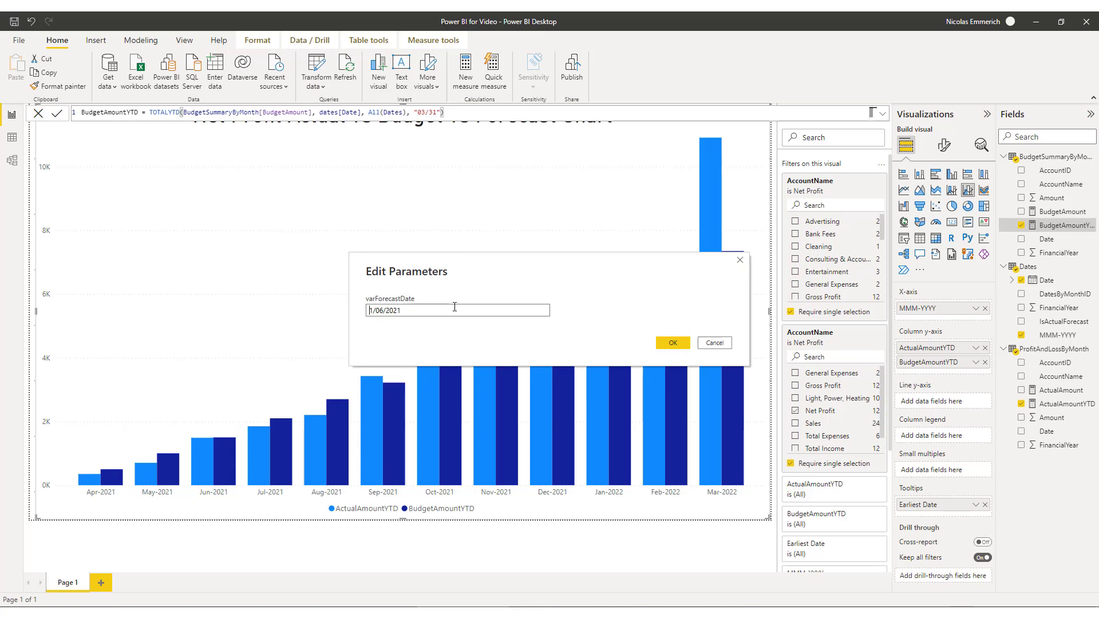
{"action": "left_click", "coordinate": [713, 341]}
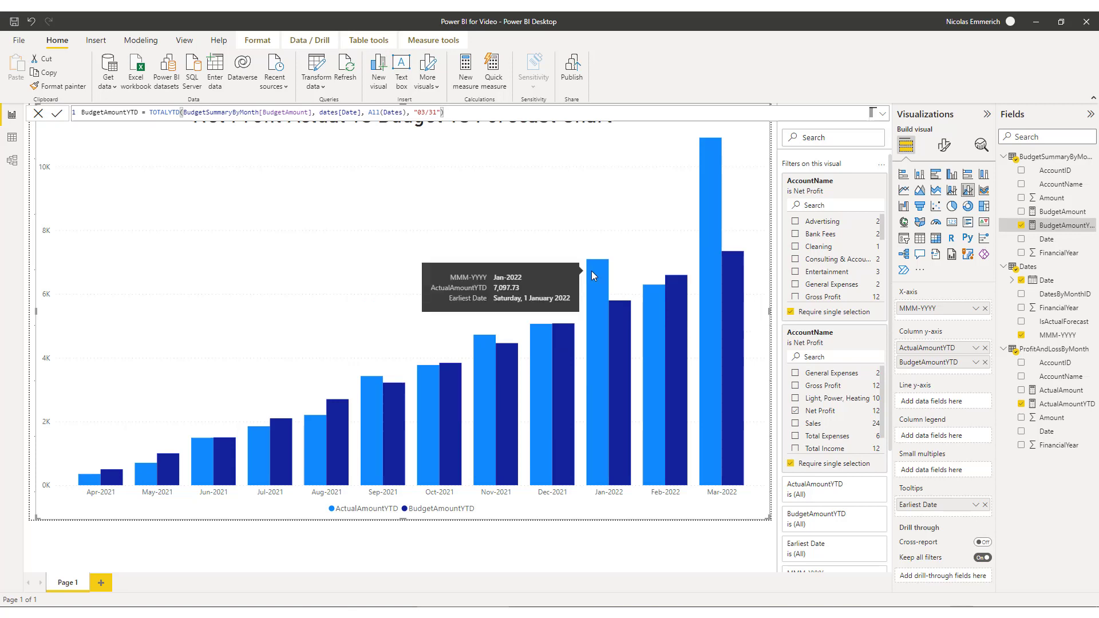
Step: Start a new ProfitAndLossByMonth measure named ActualAmountYTDCapped using CALCULATE with ProfitAndLossByMonth[ActualAmountYTD] as the expression
{"action": "right_click", "coordinate": [1006, 352]}
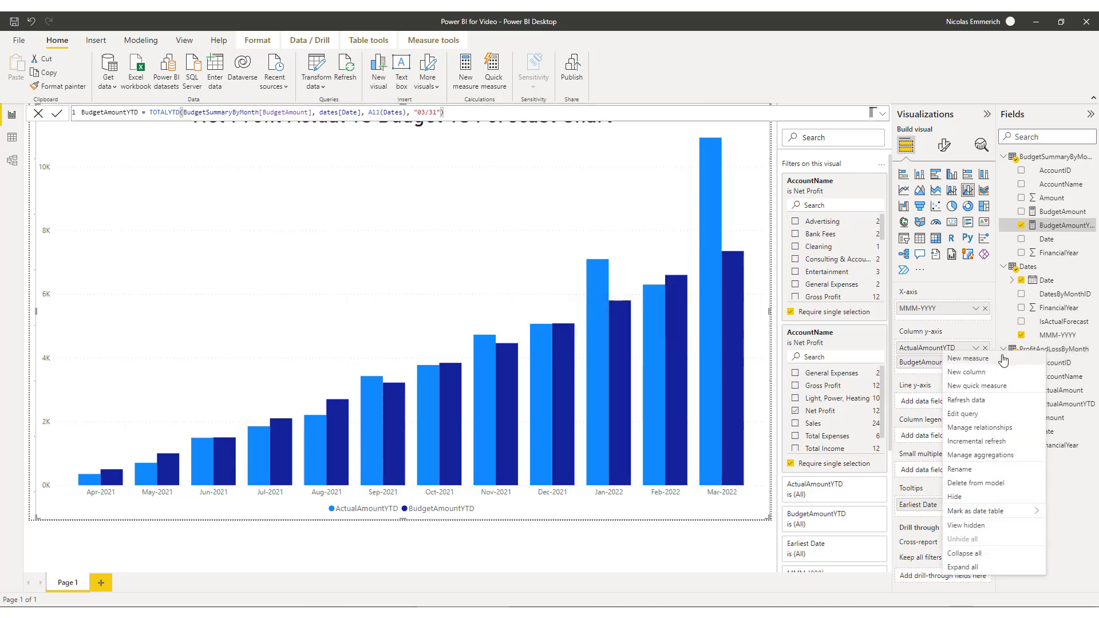
{"action": "key", "text": "Escape"}
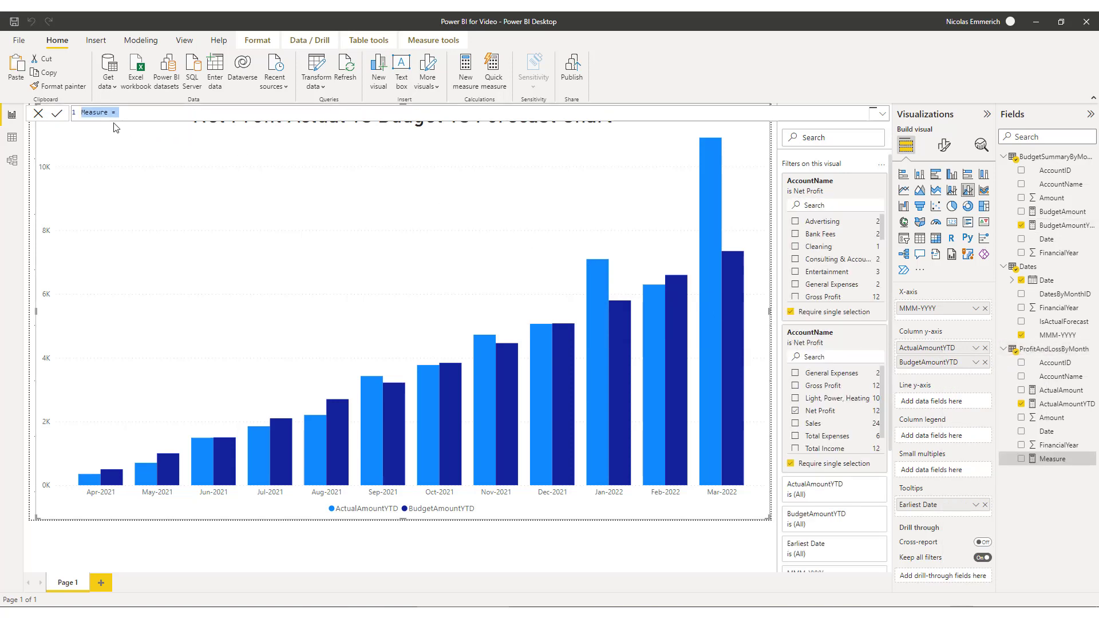
{"action": "type", "text": "Actual"}
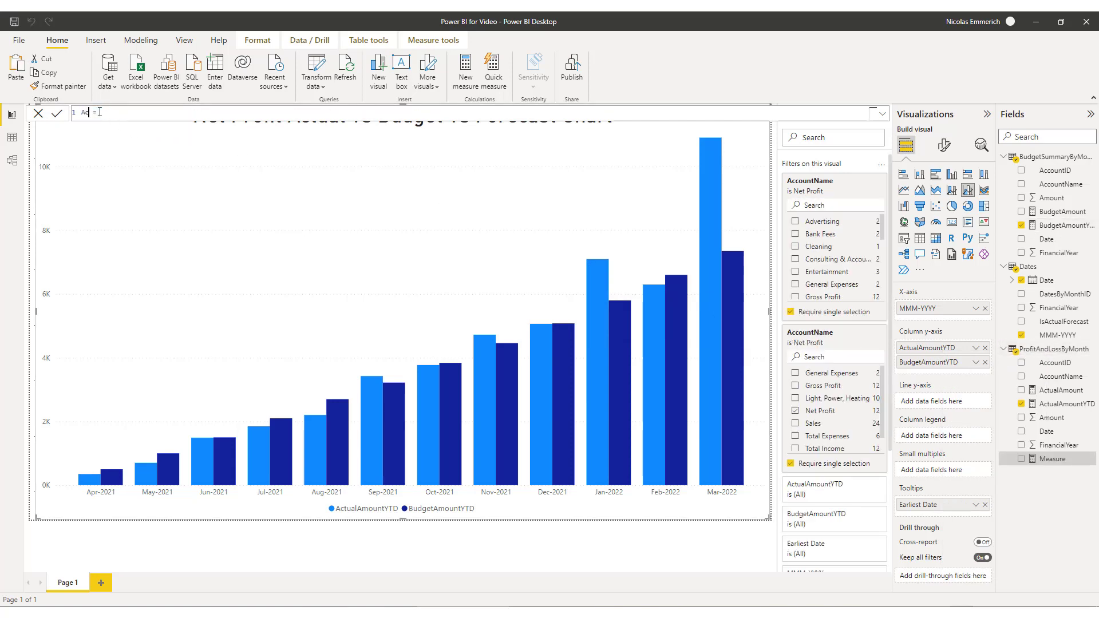
{"action": "type", "text": "AmountYTDCapped = CALCULATE("}
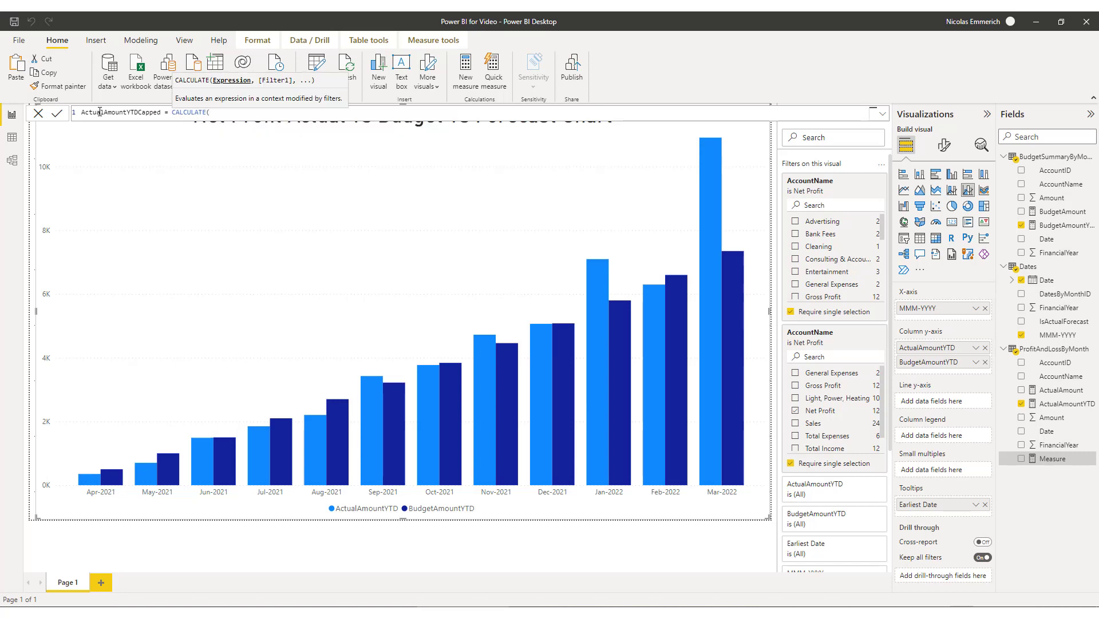
{"action": "type", "text": "PRO"}
{"action": "key", "text": "Down"}
{"action": "key", "text": "Down"}
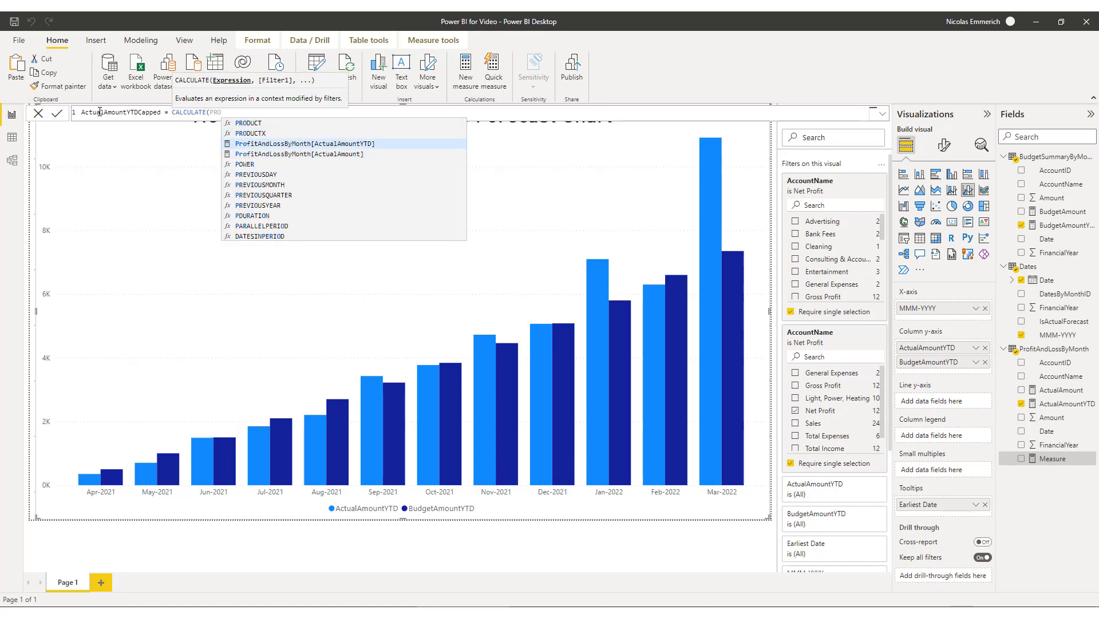
{"action": "key", "text": "Tab"}
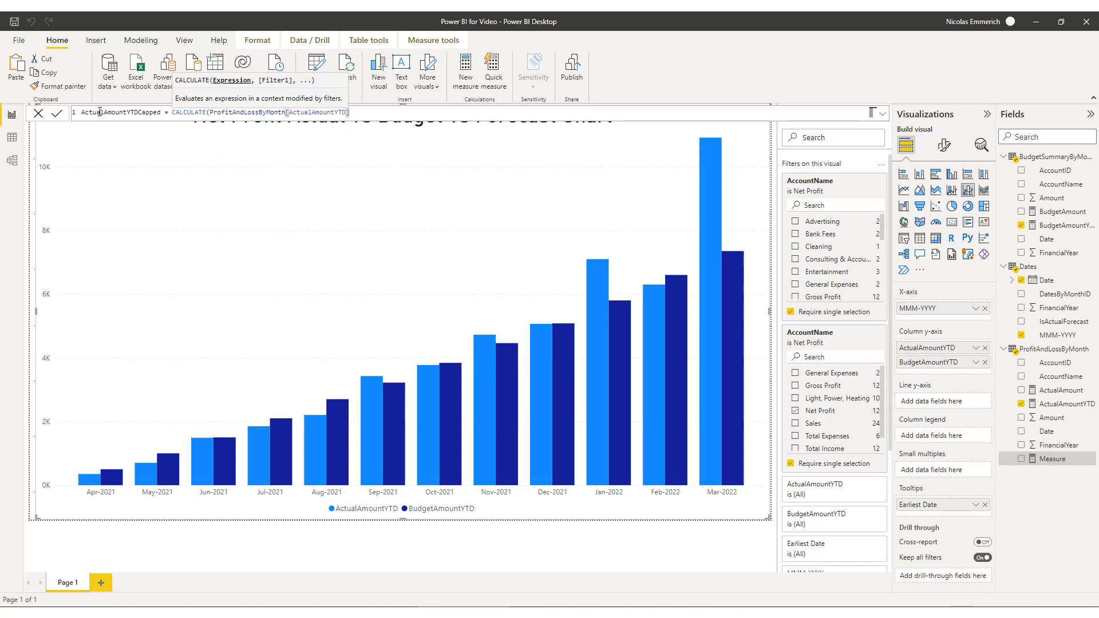
Step: Complete the ActualAmountYTDCapped formula with FILTER(DATES, Dates[IsActualForecast] = "Actual") and commit the measure
{"action": "type", "text": ", FILTER("}
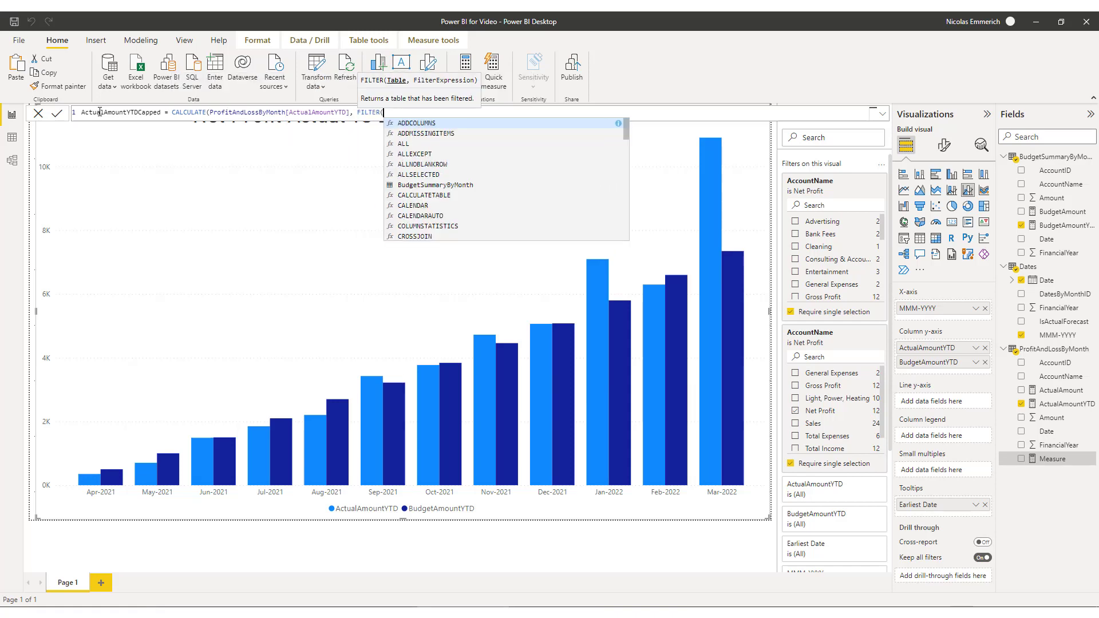
{"action": "type", "text": "DATE"}
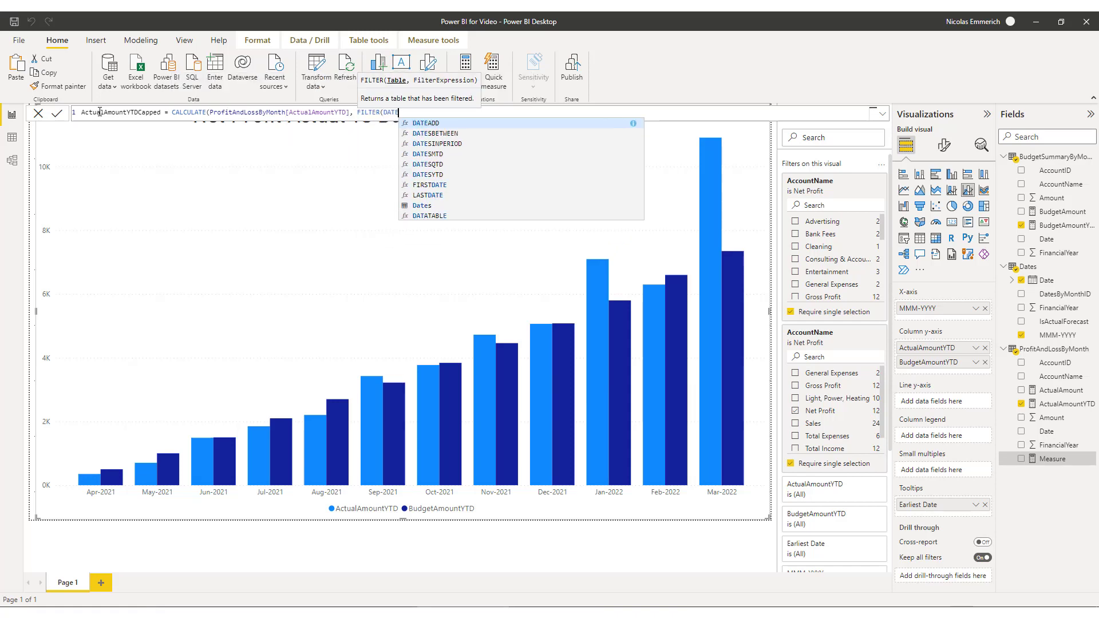
{"action": "type", "text": "S, "}
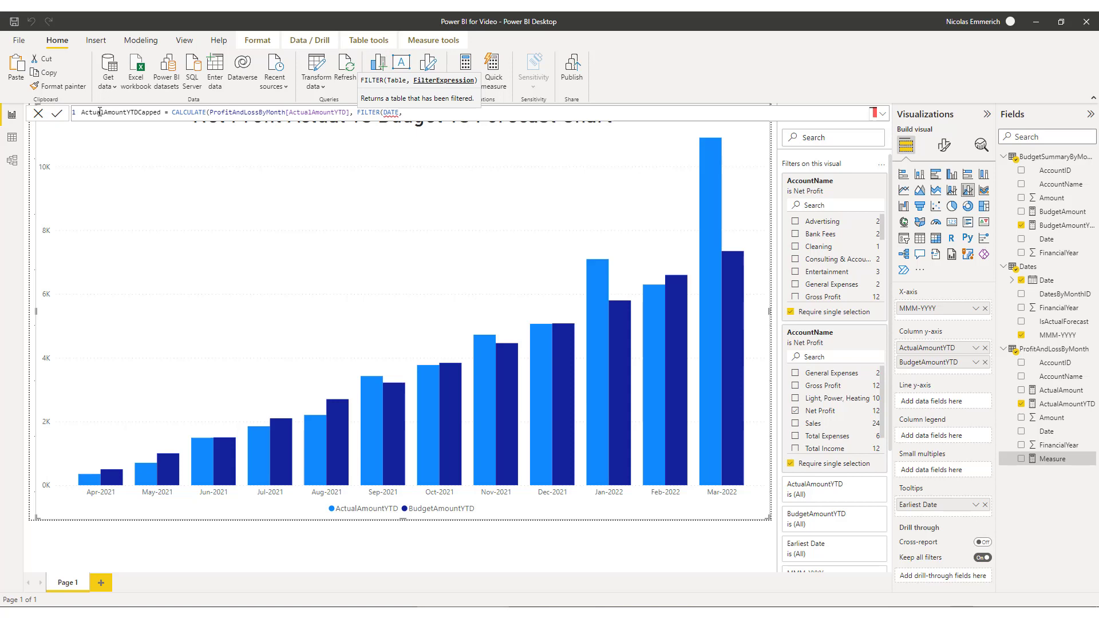
{"action": "type", "text": "DATE"}
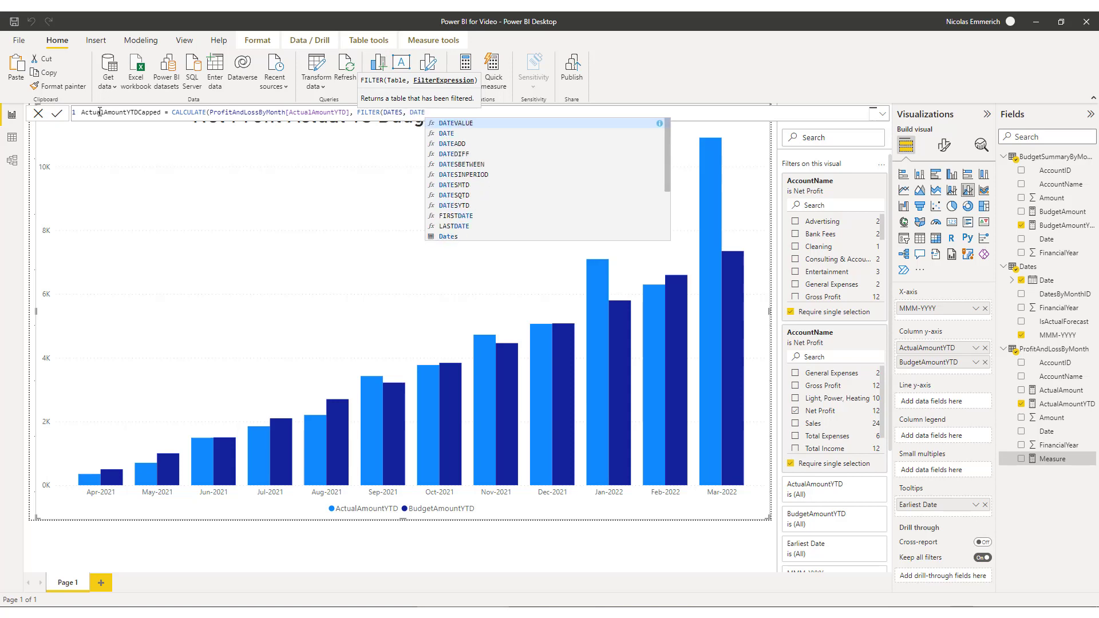
{"action": "type", "text": "S[is"}
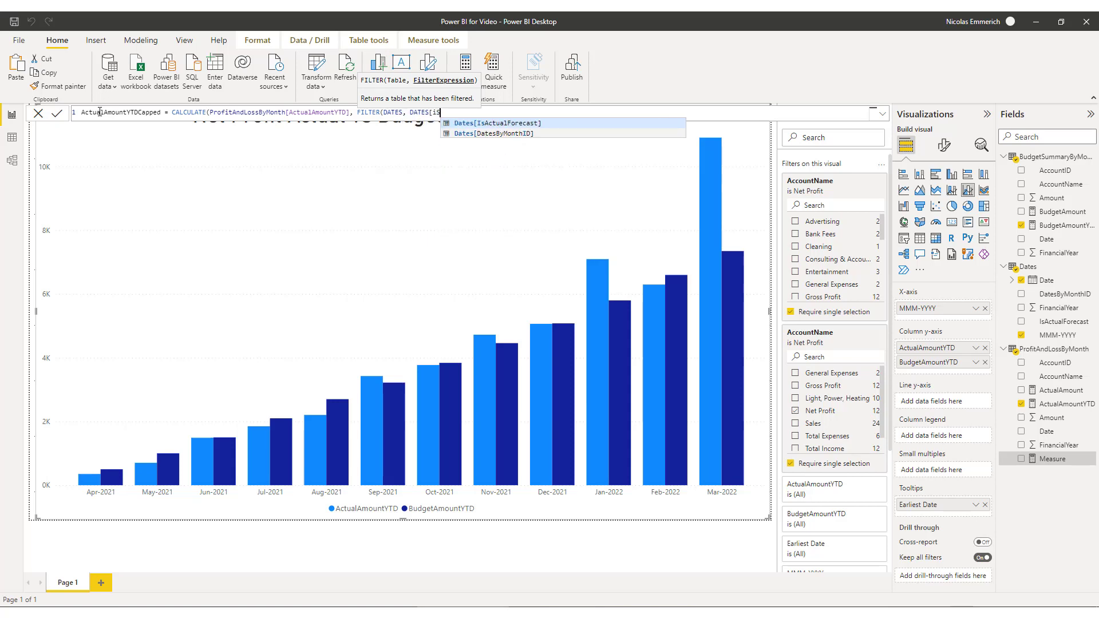
{"action": "key", "text": "Tab"}
{"action": "type", "text": "= \""}
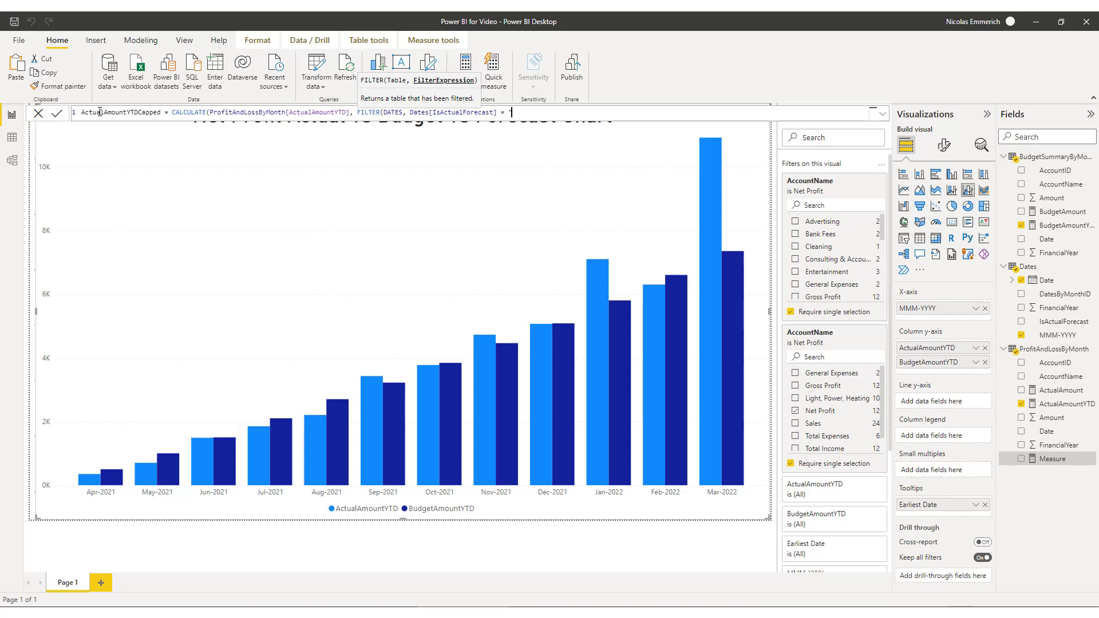
{"action": "type", "text": "Actual\"))"}
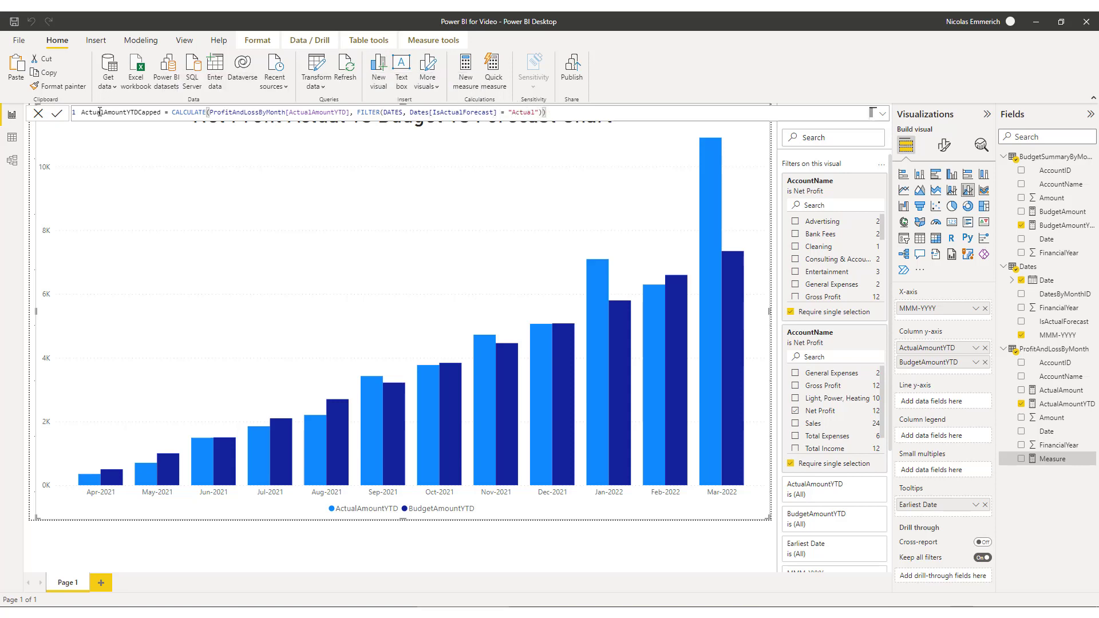
{"action": "key", "text": "Return"}
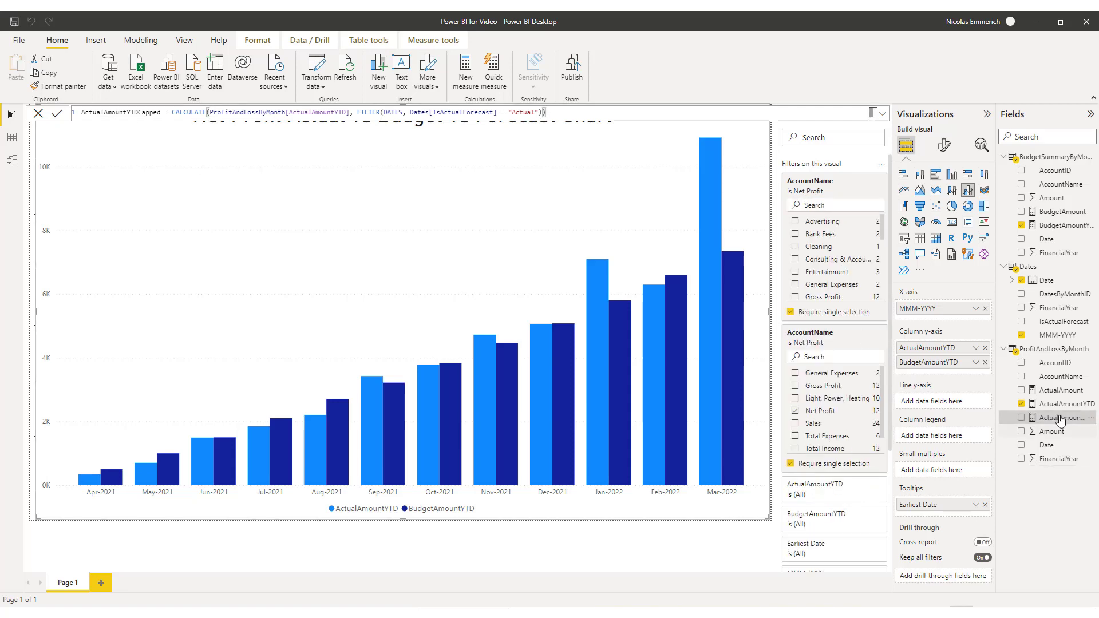
Step: Replace ActualAmountYTD with ActualAmountYTDCapped on the chart's column y-axis, placing it before BudgetAmountYTD
{"action": "left_click", "coordinate": [986, 348]}
{"action": "left_click_drag", "start_coordinate": [1065, 418], "coordinate": [947, 367]}
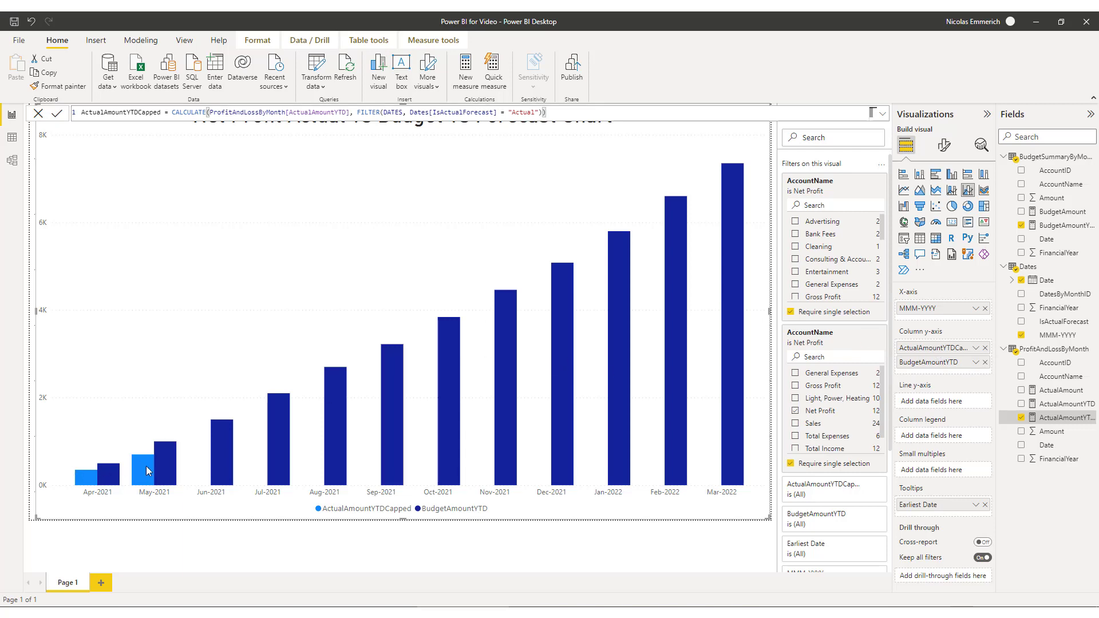
{"action": "mouse_move", "coordinate": [444, 429]}
Step: Start a new BudgetSummaryByMonth measure named BudgetAmountYTDCapped using CALCULATE with BudgetSummaryByMonth[BudgetAmountYTD] as the expression
{"action": "right_click", "coordinate": [1048, 157]}
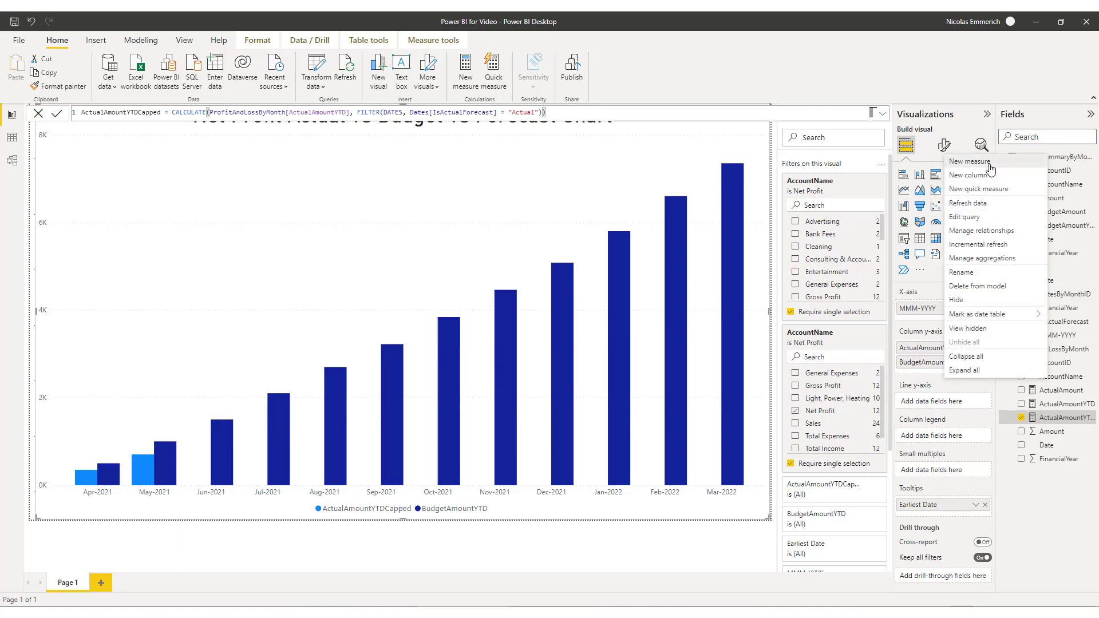
{"action": "key", "text": "Escape"}
{"action": "left_click", "coordinate": [85, 112]}
{"action": "double_click", "coordinate": [86, 113]}
{"action": "type", "text": "Bud"}
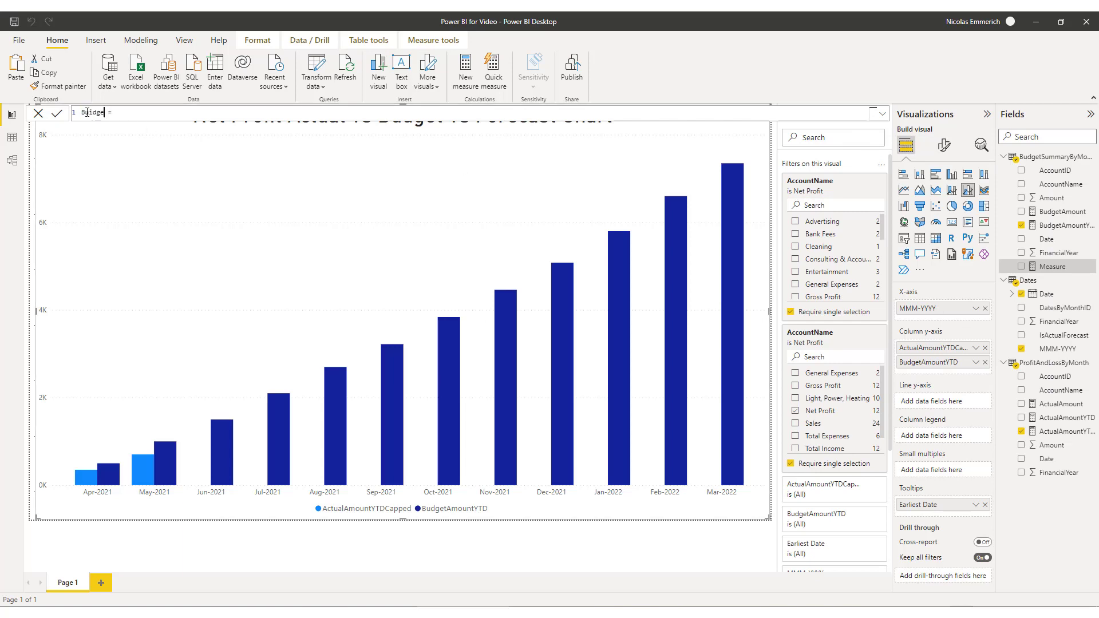
{"action": "type", "text": "getAmou"}
{"action": "type", "text": "ntYTDCapped"}
{"action": "type", "text": "CALCULA"}
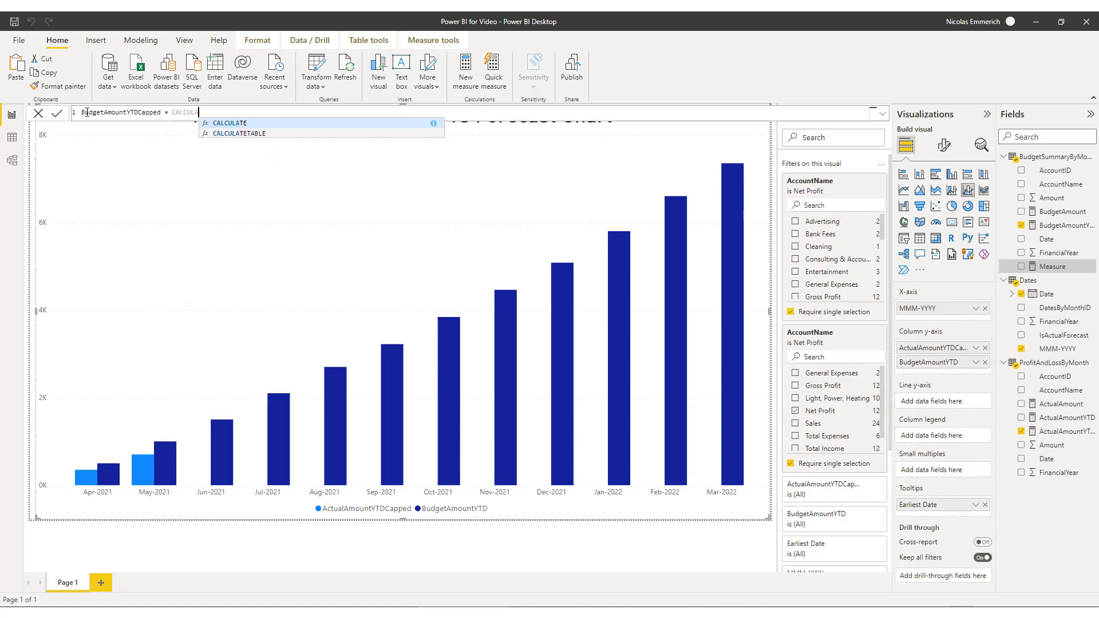
{"action": "type", "text": "TE(budget"}
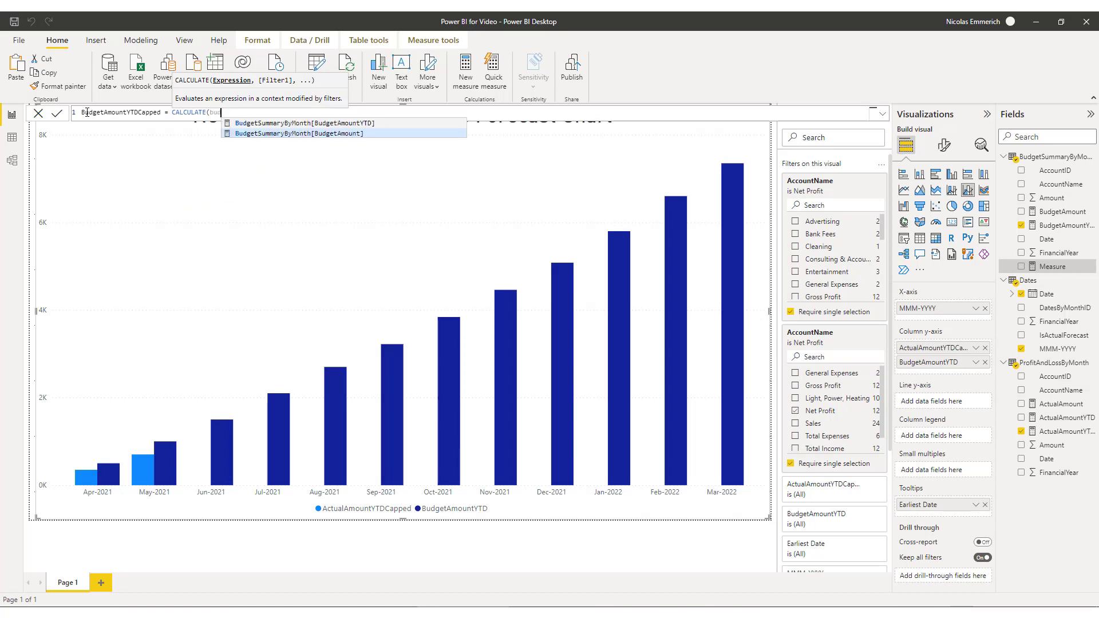
{"action": "key", "text": "Tab"}
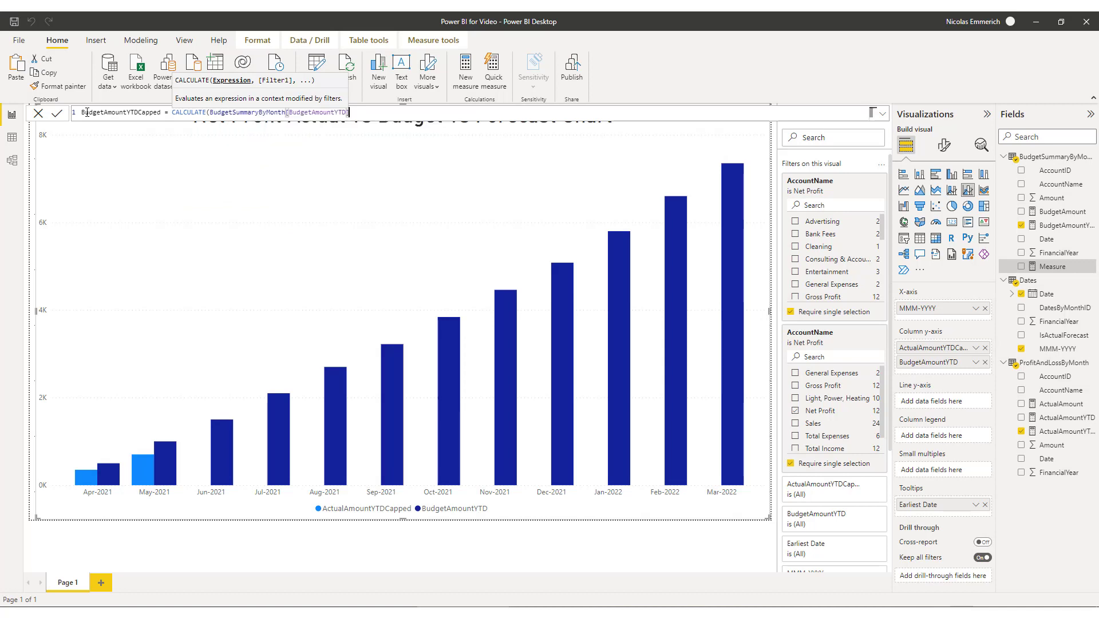
Step: Complete the BudgetAmountYTDCapped formula with Filter(Dates, Dates[IsActualForecast] = "Forecast") and commit the measure
{"action": "type", "text": ", Filter("}
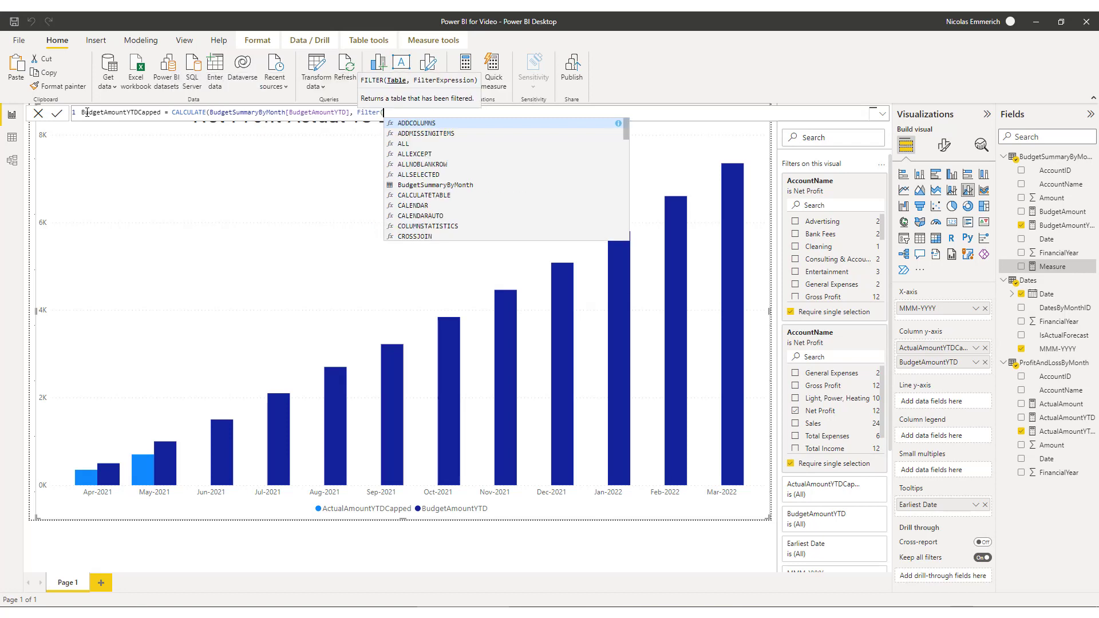
{"action": "type", "text": "Dates,"}
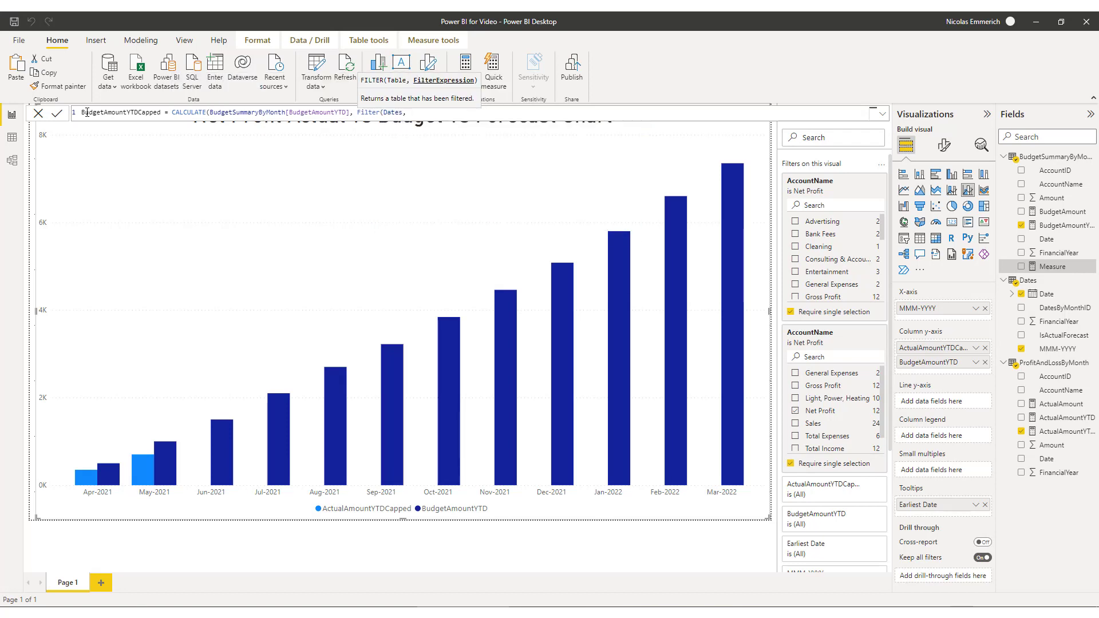
{"action": "type", "text": " Dates[Is"}
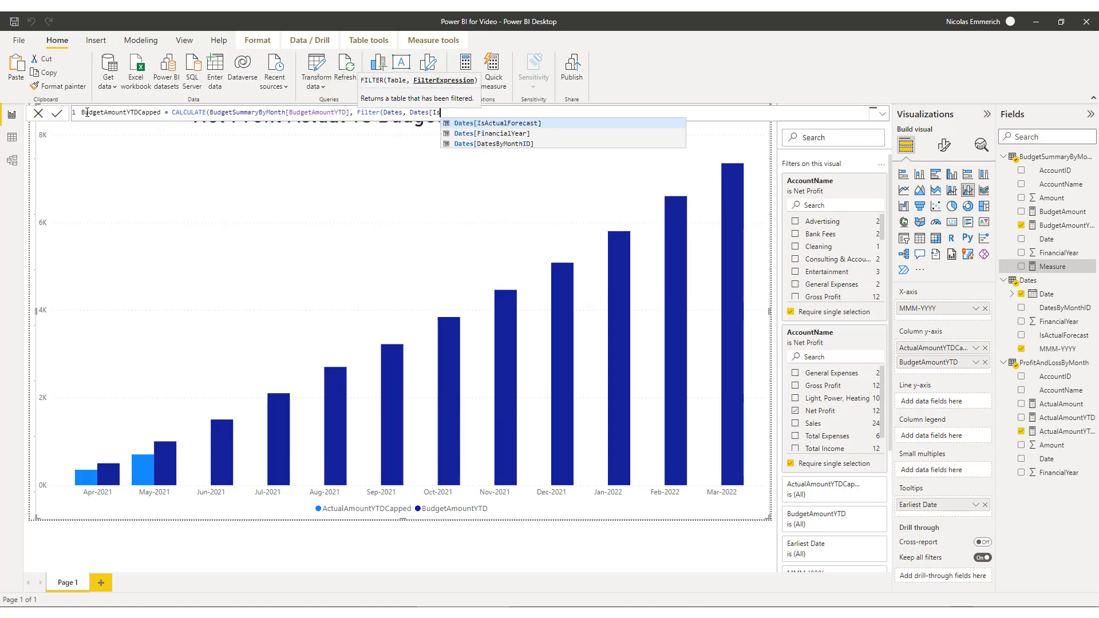
{"action": "key", "text": "Tab"}
{"action": "type", "text": "= \"Foreca"}
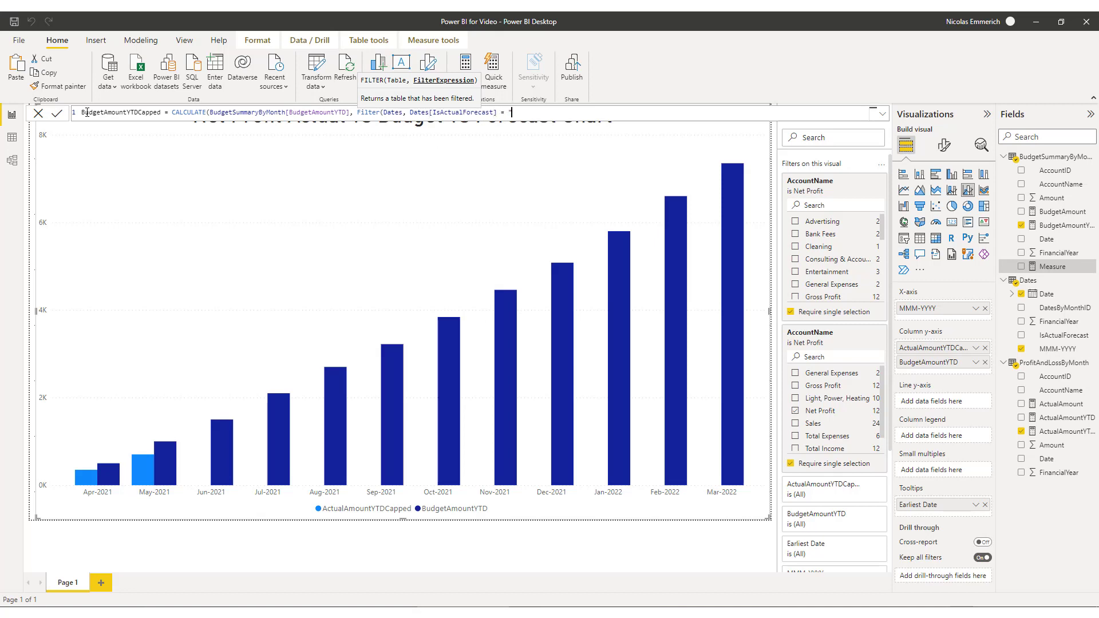
{"action": "type", "text": "st\"))"}
{"action": "key", "text": "Return"}
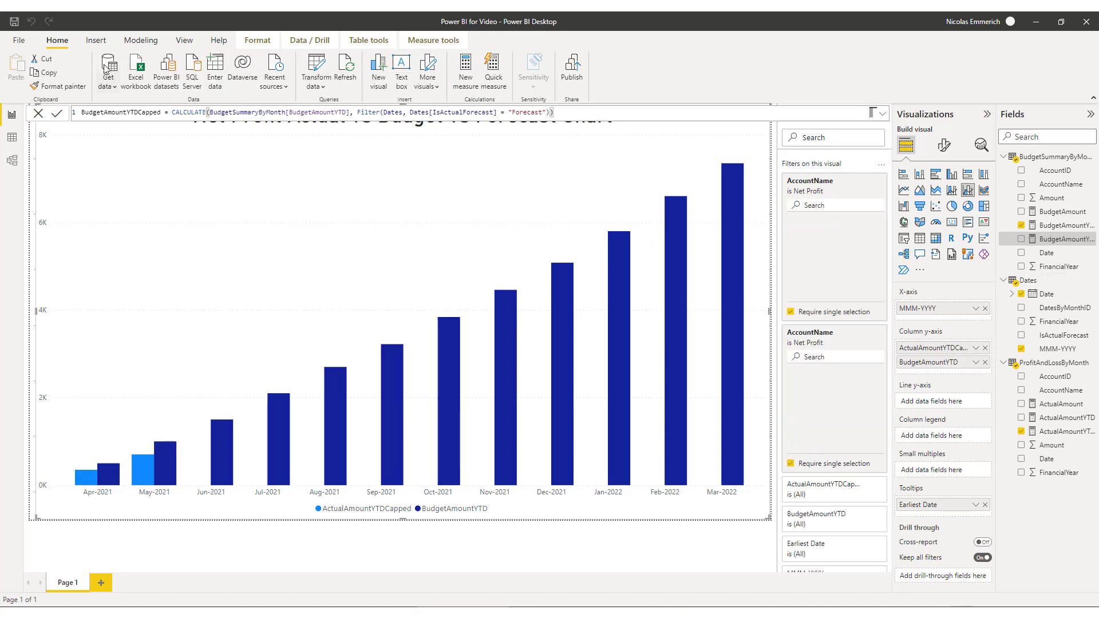
Step: Replace BudgetAmountYTD with BudgetAmountYTDCapped on the chart's column y-axis
{"action": "left_click_drag", "start_coordinate": [1061, 241], "coordinate": [962, 375]}
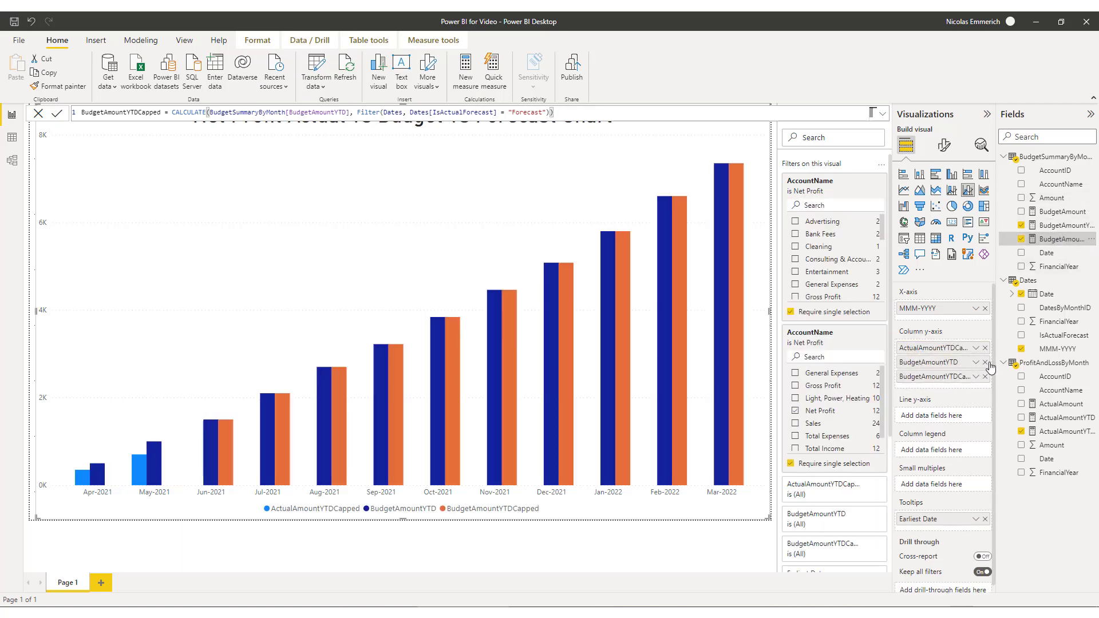
{"action": "left_click", "coordinate": [985, 362]}
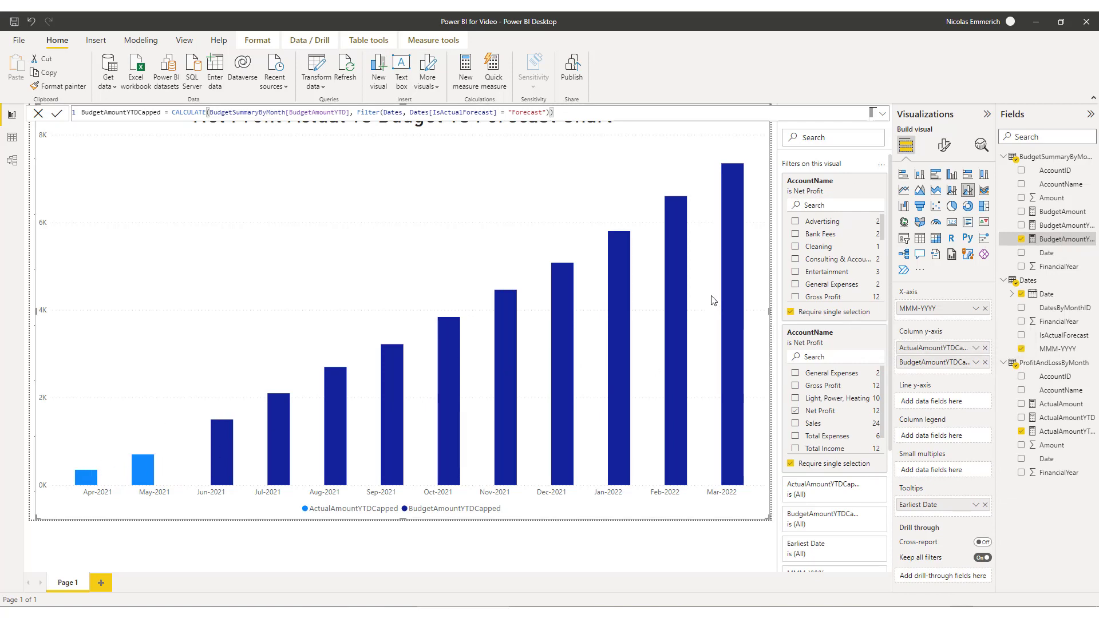
{"action": "mouse_move", "coordinate": [512, 392]}
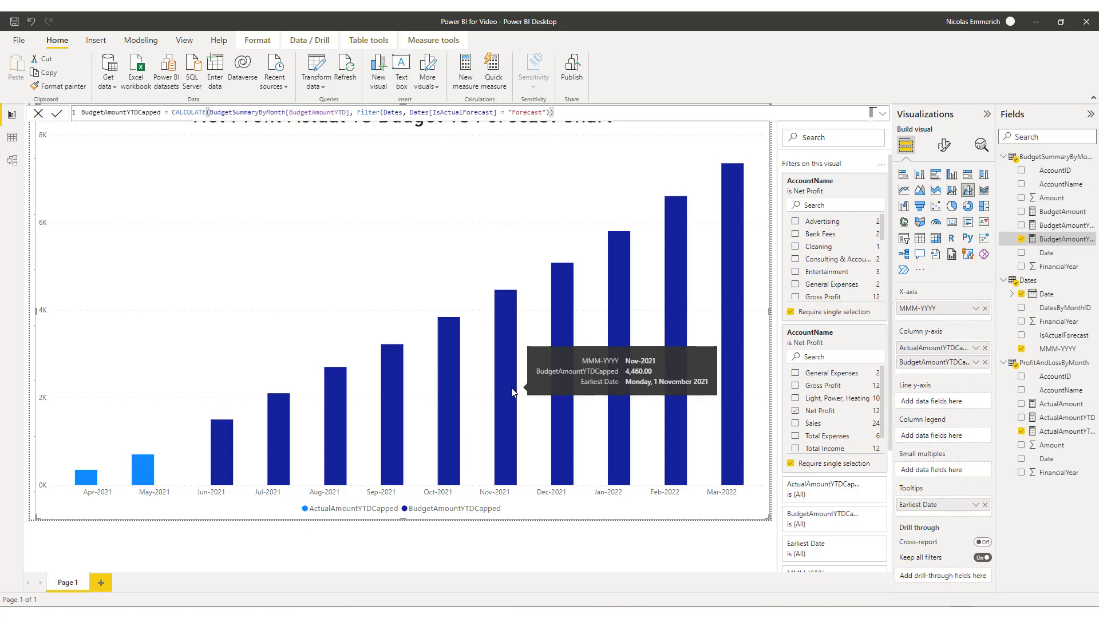
Step: Start a new ProfitAndLossByMonth measure named ForecastAmount using calculate with ProfitAndLossByMonth[ActualAmount] as the expression
{"action": "right_click", "coordinate": [1056, 364]}
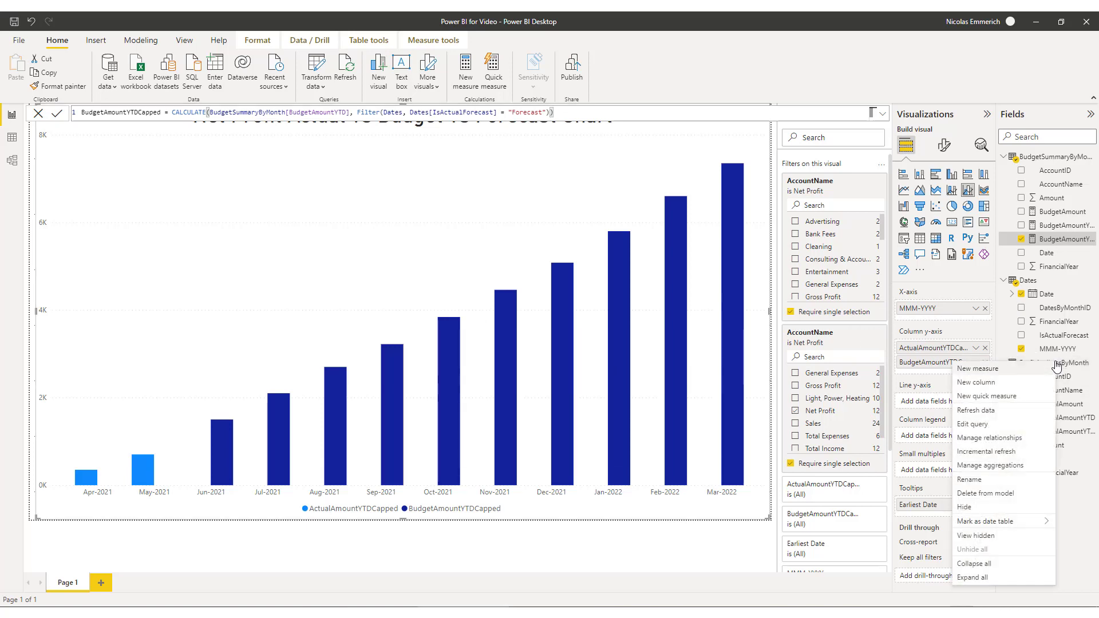
{"action": "left_click", "coordinate": [982, 369]}
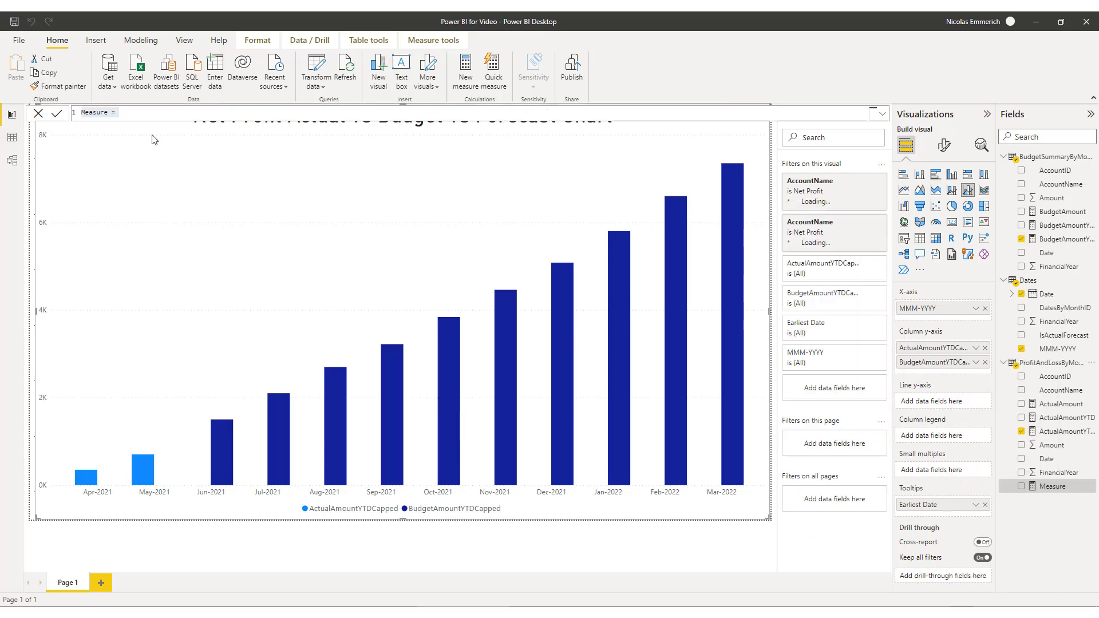
{"action": "type", "text": "ForecastAmount = "}
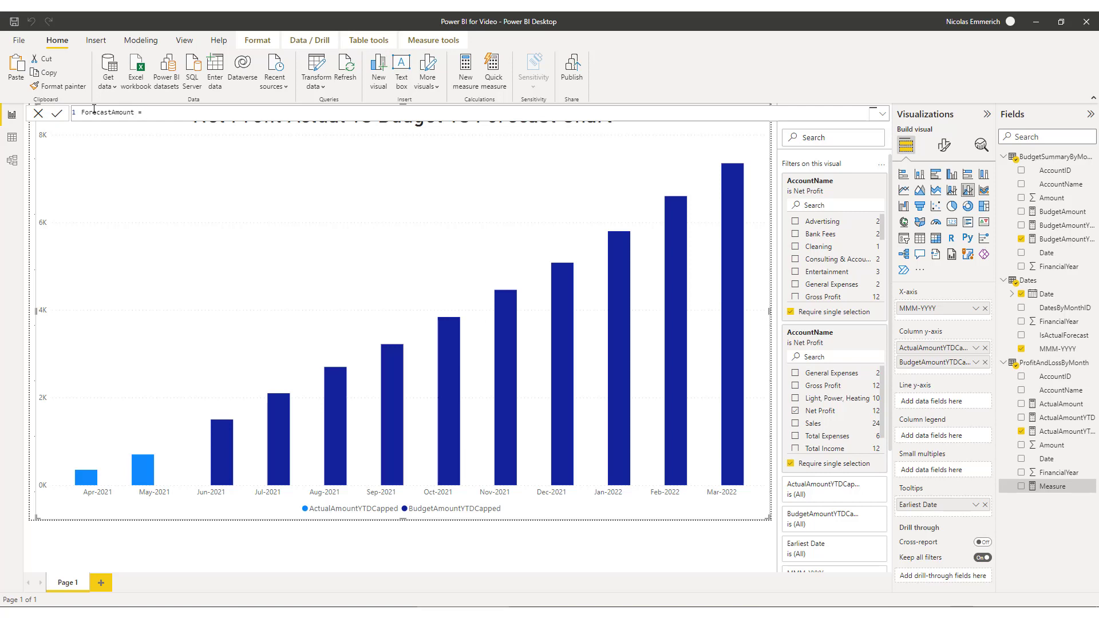
{"action": "type", "text": "calculate(Profit"}
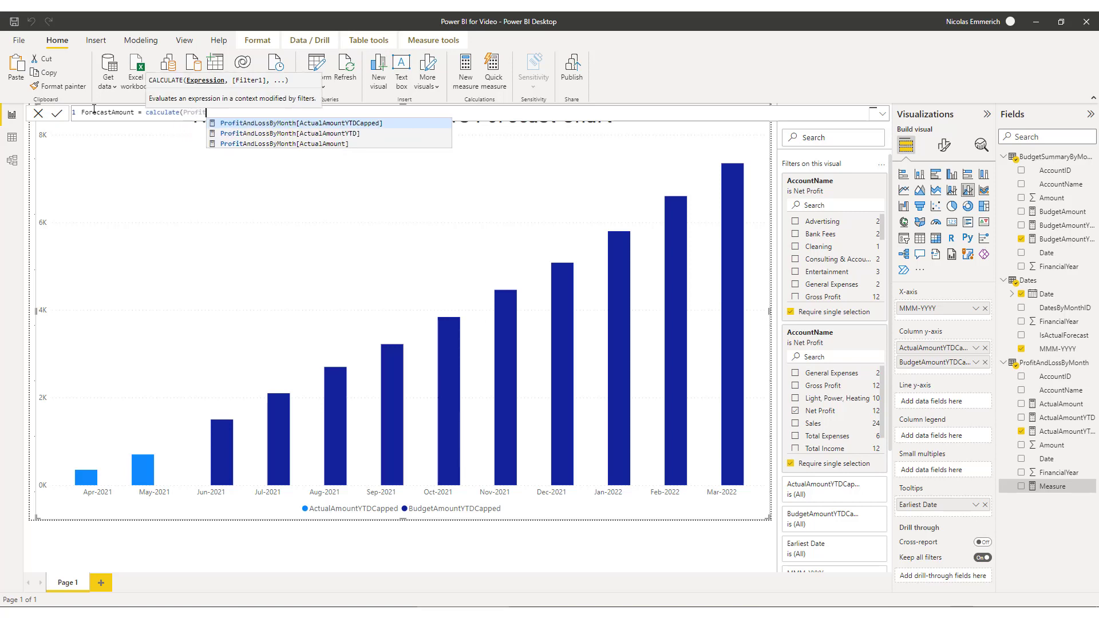
{"action": "key", "text": "Up"}
{"action": "key", "text": "Up"}
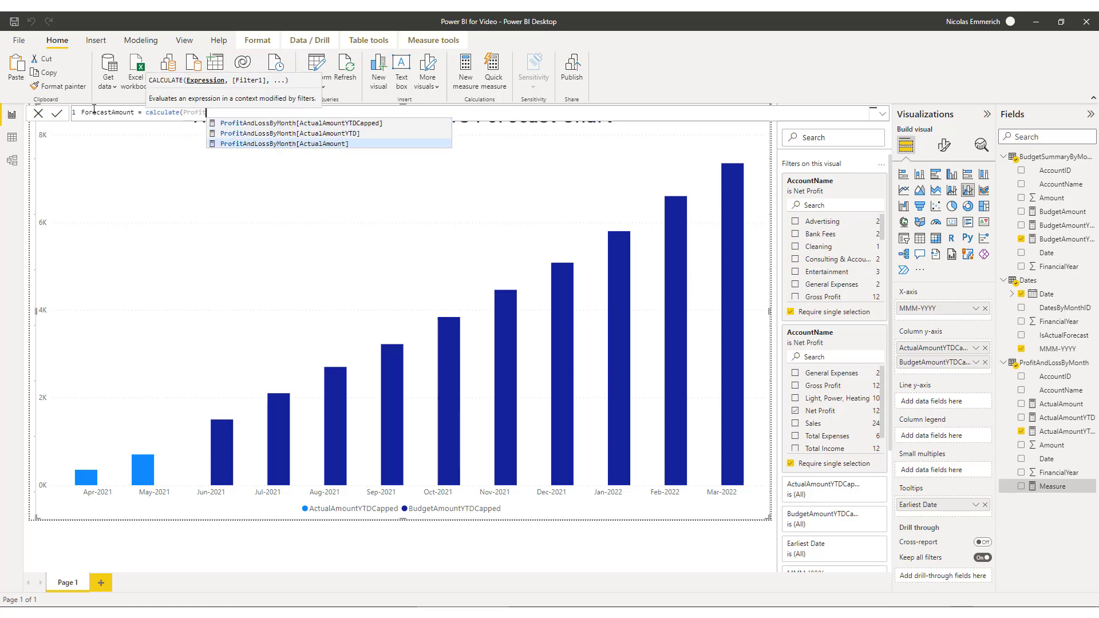
{"action": "key", "text": "Down"}
{"action": "key", "text": "Tab"}
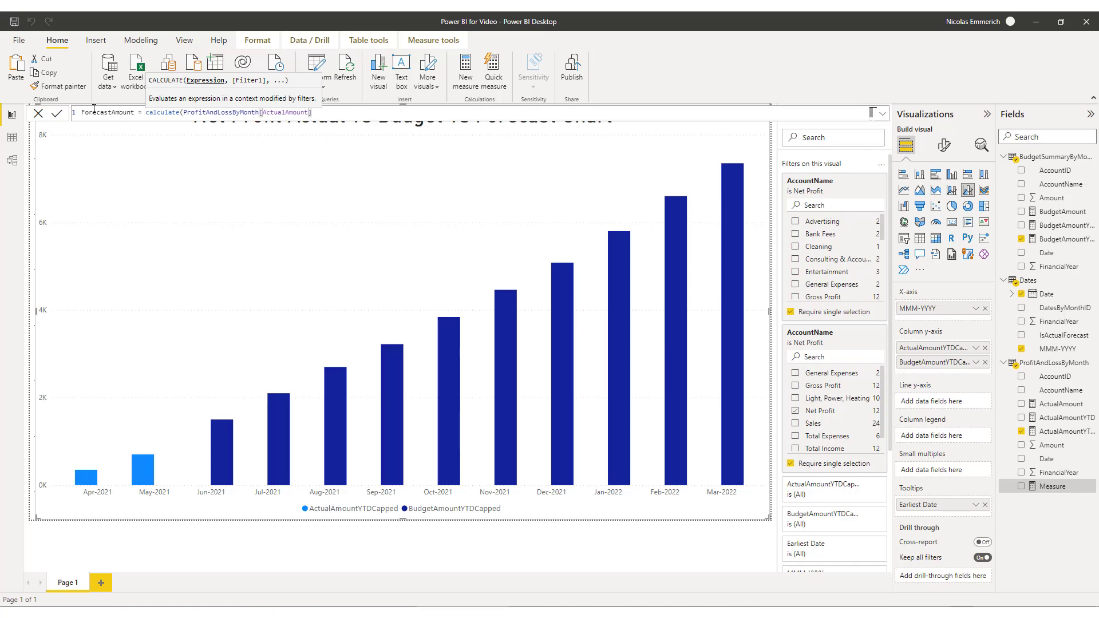
Step: Complete the actual part of the ForecastAmount formula with Filters(Dates, Dates[IsActualForecast]="Actual")
{"action": "type", "text": ", Filters("}
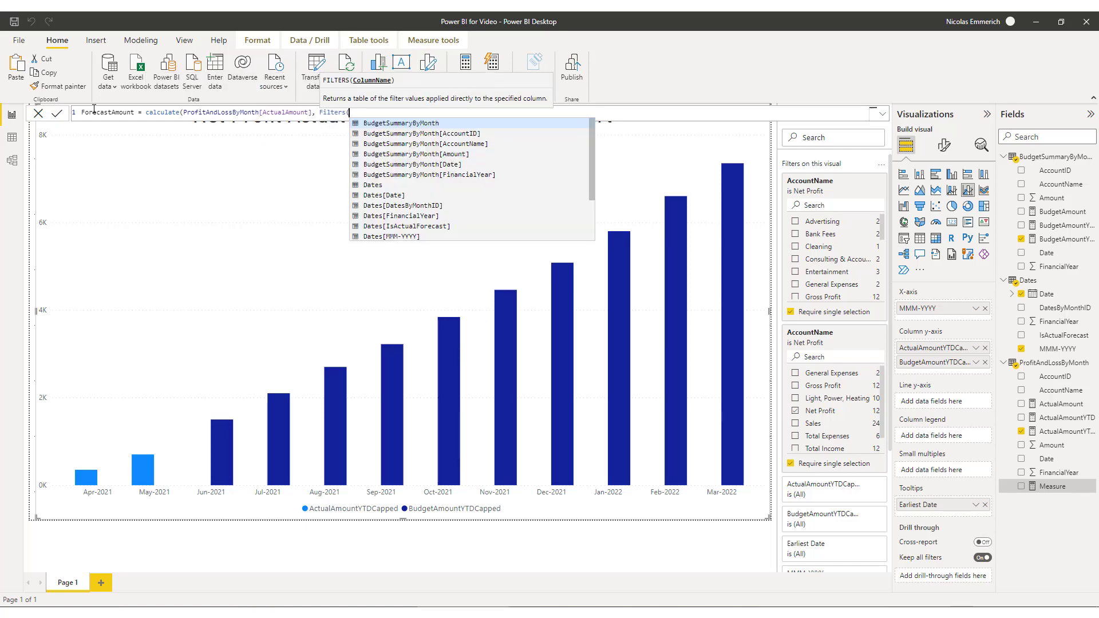
{"action": "type", "text": "Dates, Dates"}
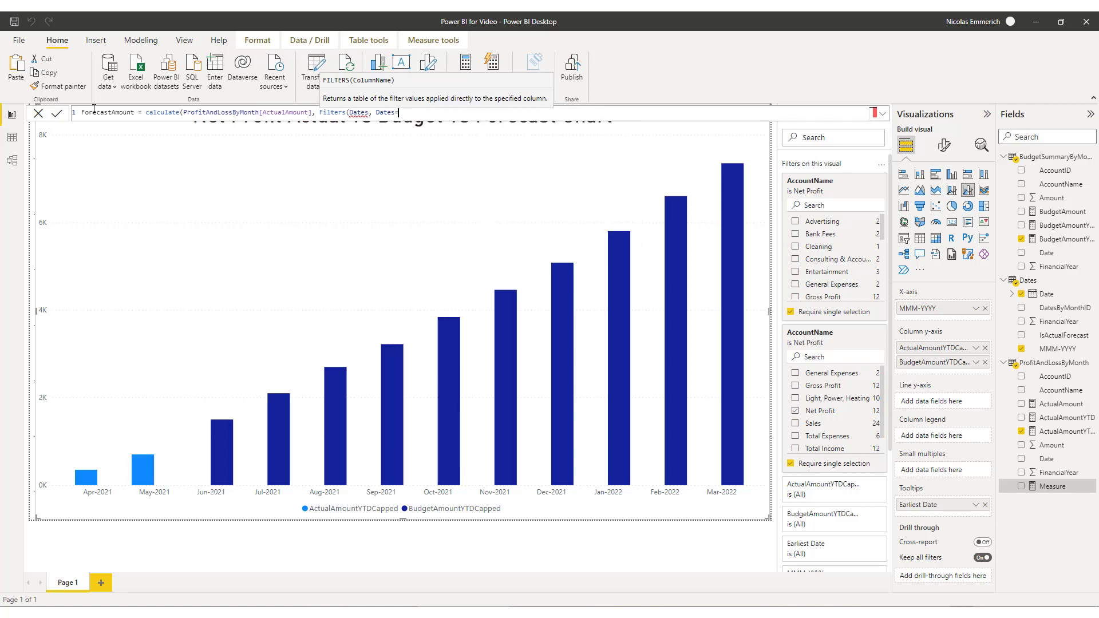
{"action": "type", "text": "[Is"}
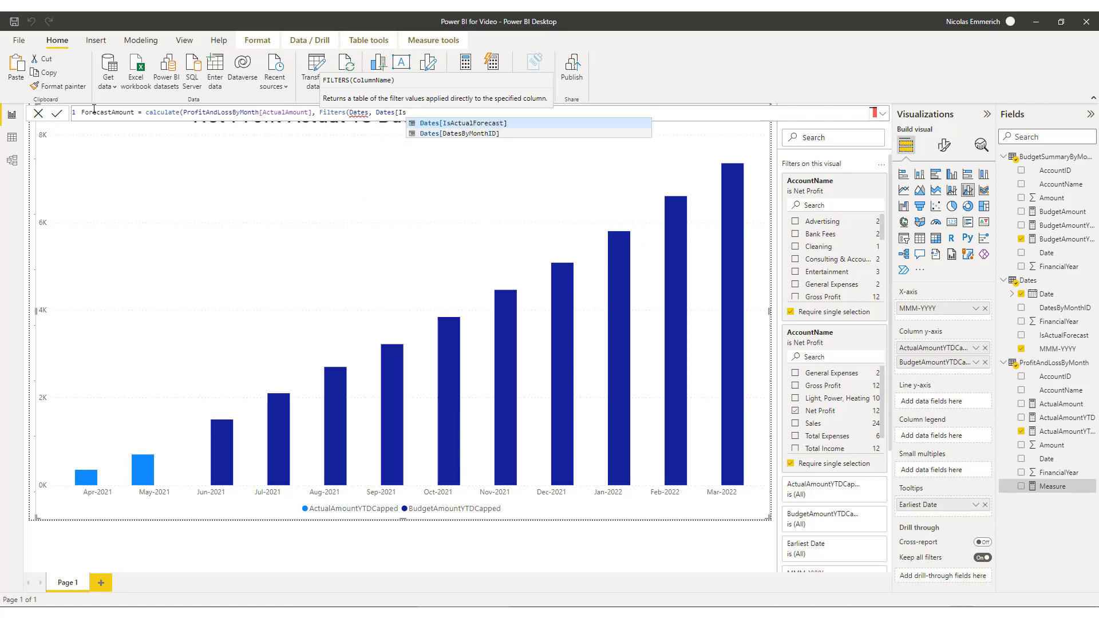
{"action": "type", "text": "ActualForecast]=\"Acxtu"}
{"action": "key", "text": "BackSpace"}
{"action": "key", "text": "BackSpace"}
{"action": "type", "text": "al\"))"}
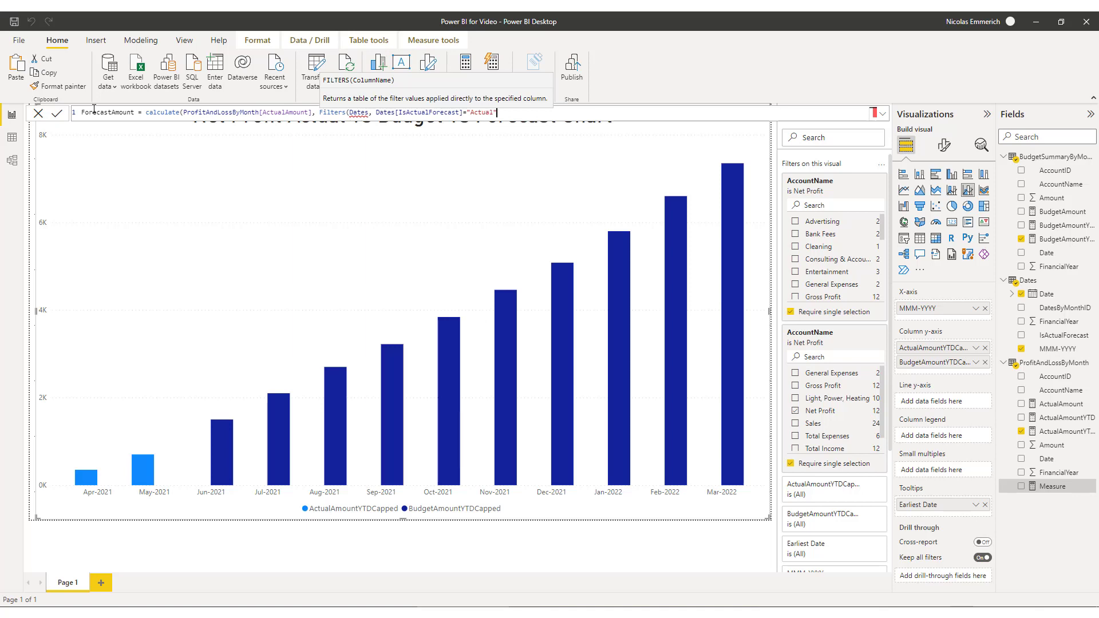
Step: On a second line of the ForecastAmount formula, add a Calculate term with BudgetSummaryByMonth[BudgetAmount] as its expression
{"action": "key", "text": "shift+Return"}
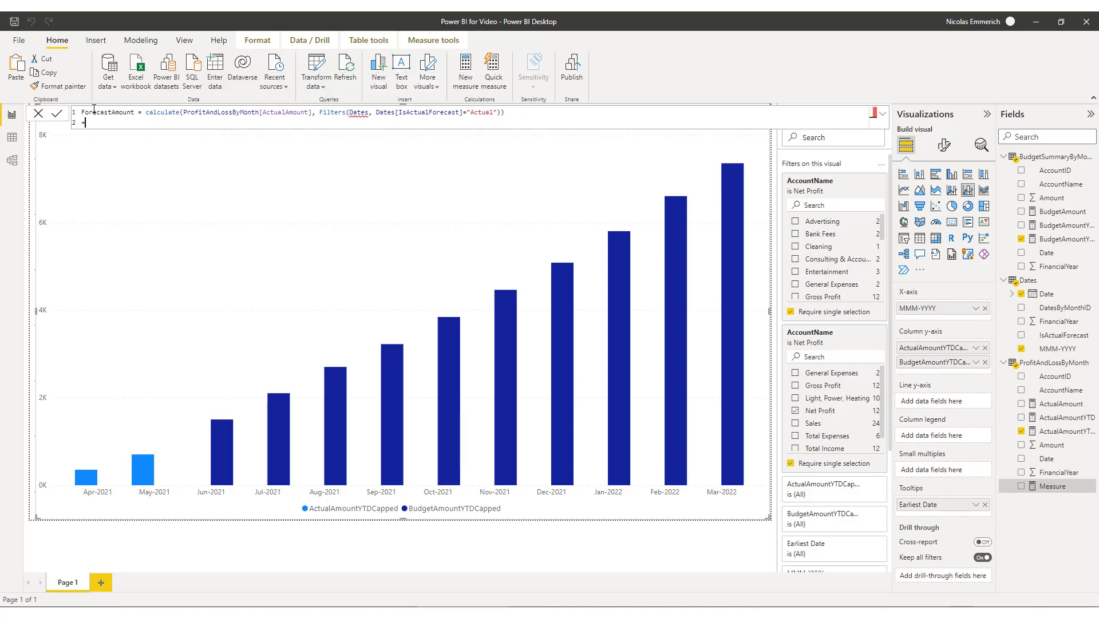
{"action": "type", "text": "+ Calc"}
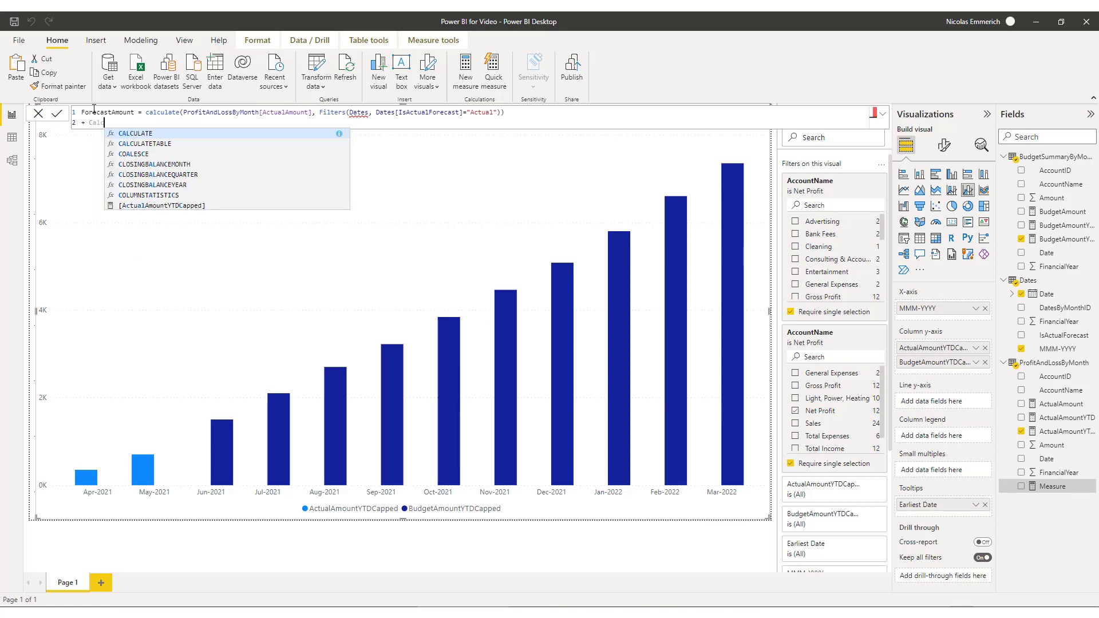
{"action": "type", "text": "ulate(budget"}
{"action": "key", "text": "Down"}
{"action": "key", "text": "Down"}
{"action": "key", "text": "Tab"}
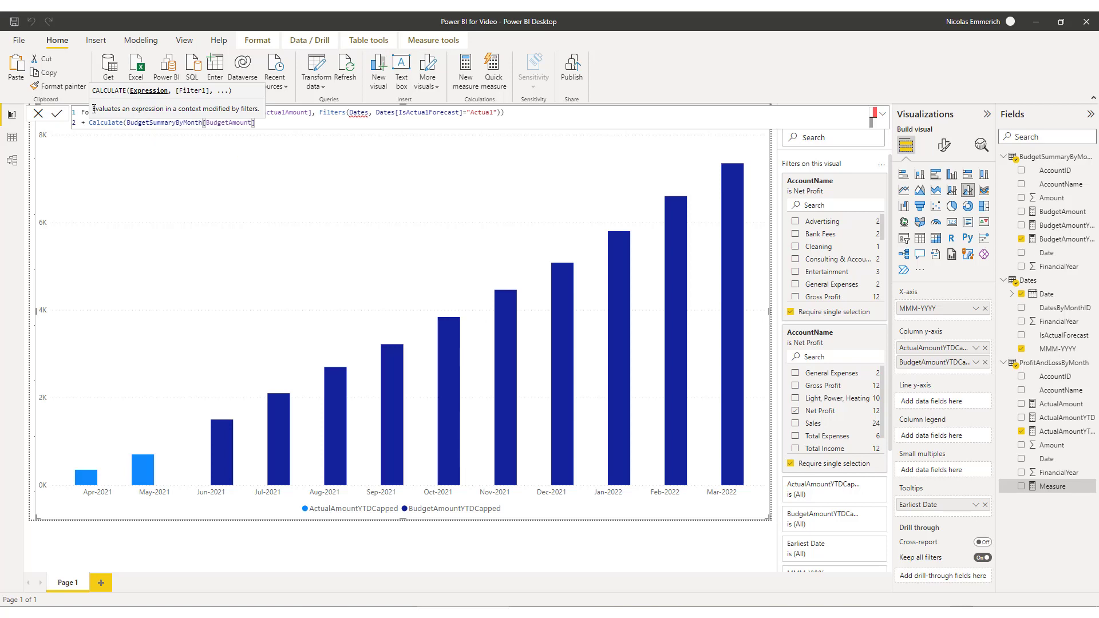
Step: Complete the budget term of the ForecastAmount formula with filter(dates, Dates[IsActualForecast]="Forecast")
{"action": "type", "text": ", filter("}
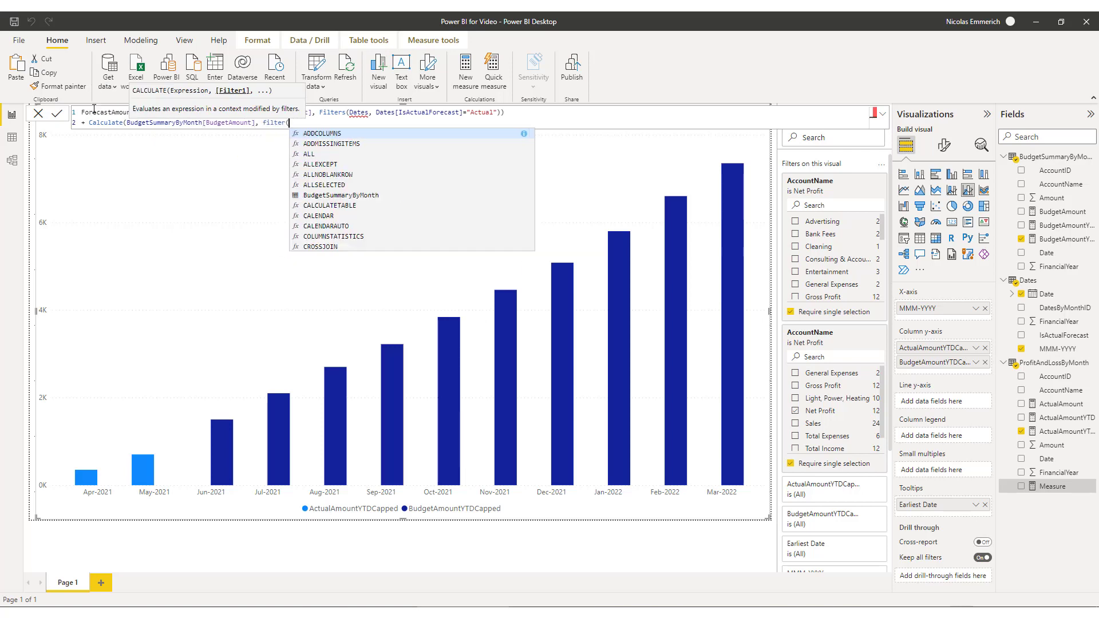
{"action": "type", "text": "dates"}
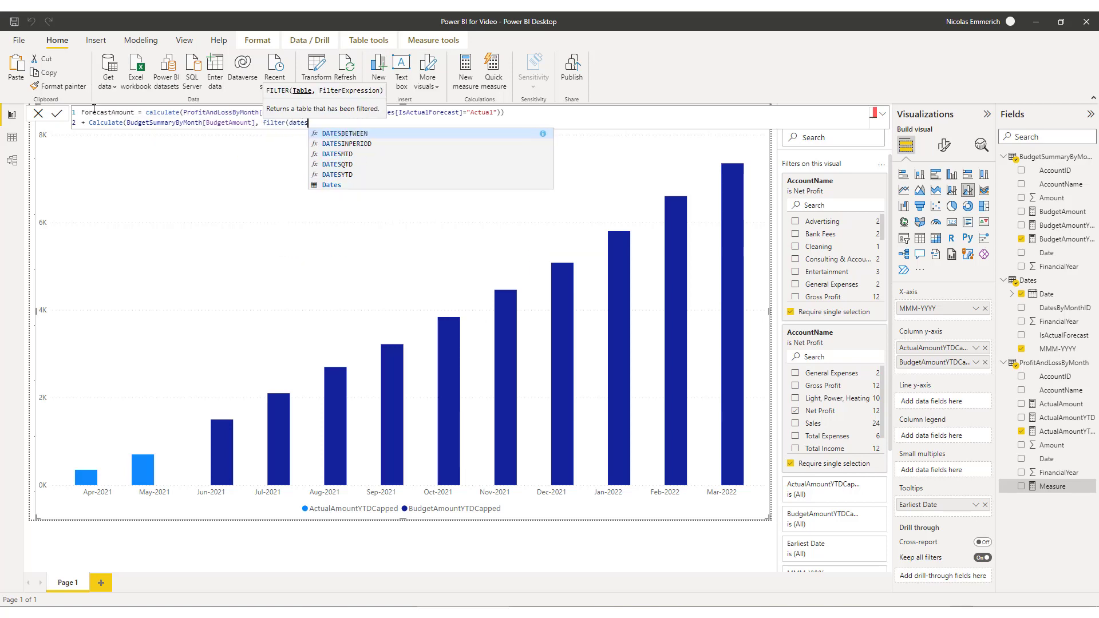
{"action": "type", "text": ", da"}
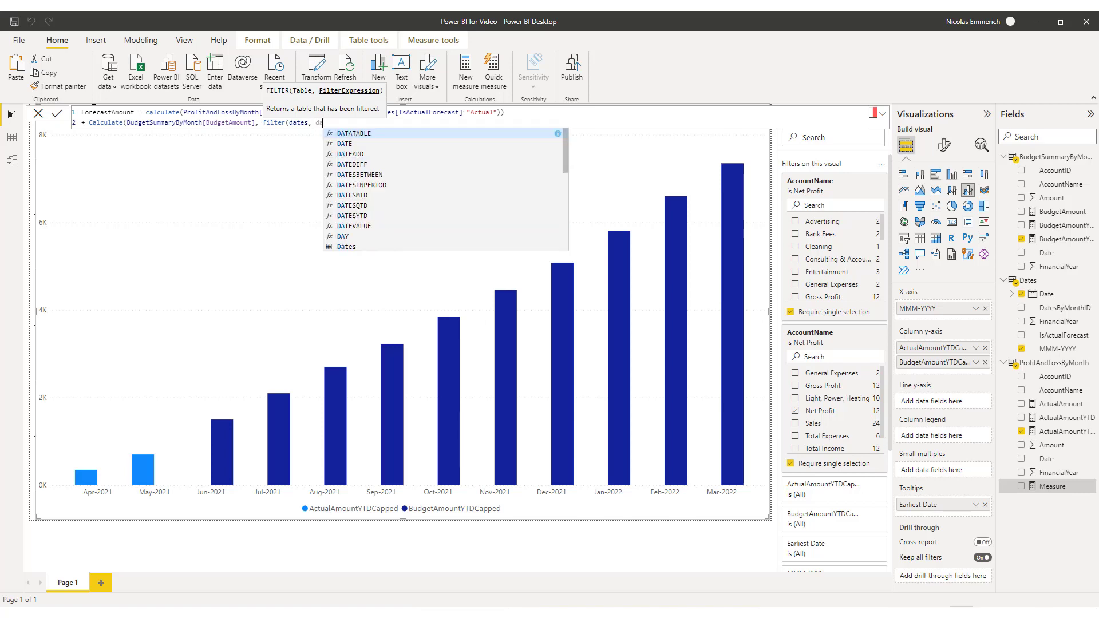
{"action": "type", "text": "tes[is"}
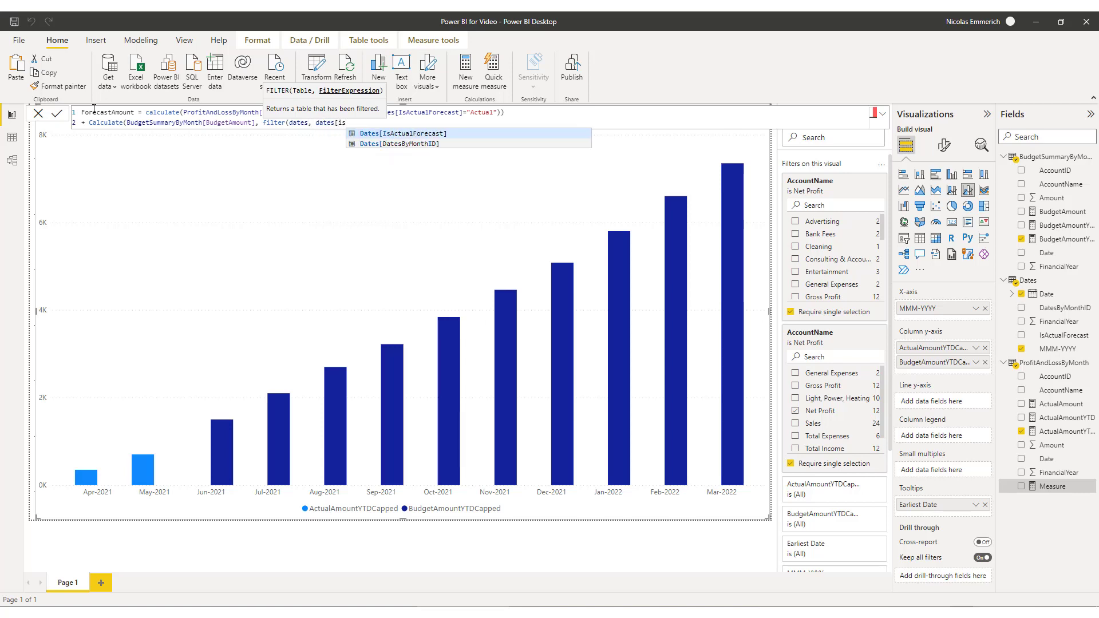
{"action": "key", "text": "Tab"}
{"action": "type", "text": "=\"Forecast\"))"}
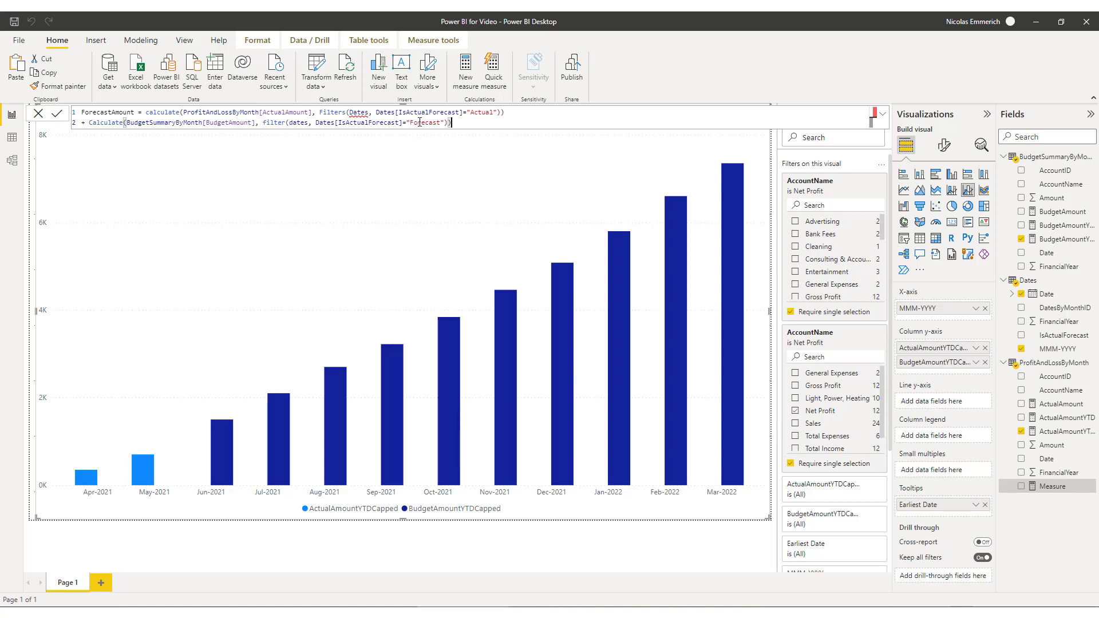
Step: Correct Filters to Filter in the first line of the ForecastAmount formula and commit the measure
{"action": "left_click", "coordinate": [337, 111]}
{"action": "key", "text": "BackSpace"}
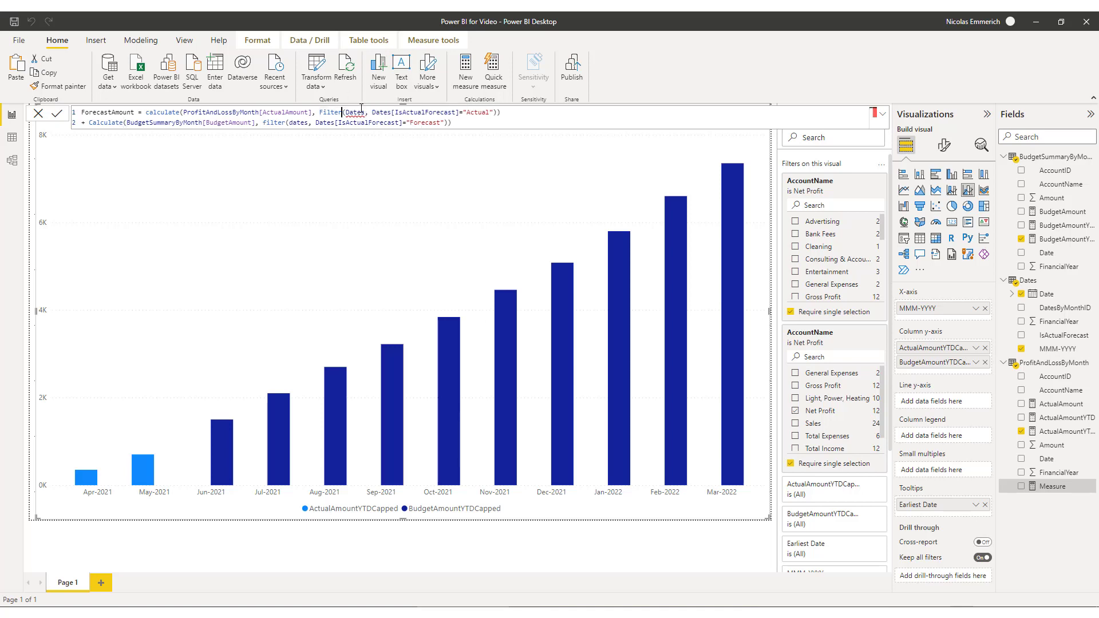
{"action": "key", "text": "Return"}
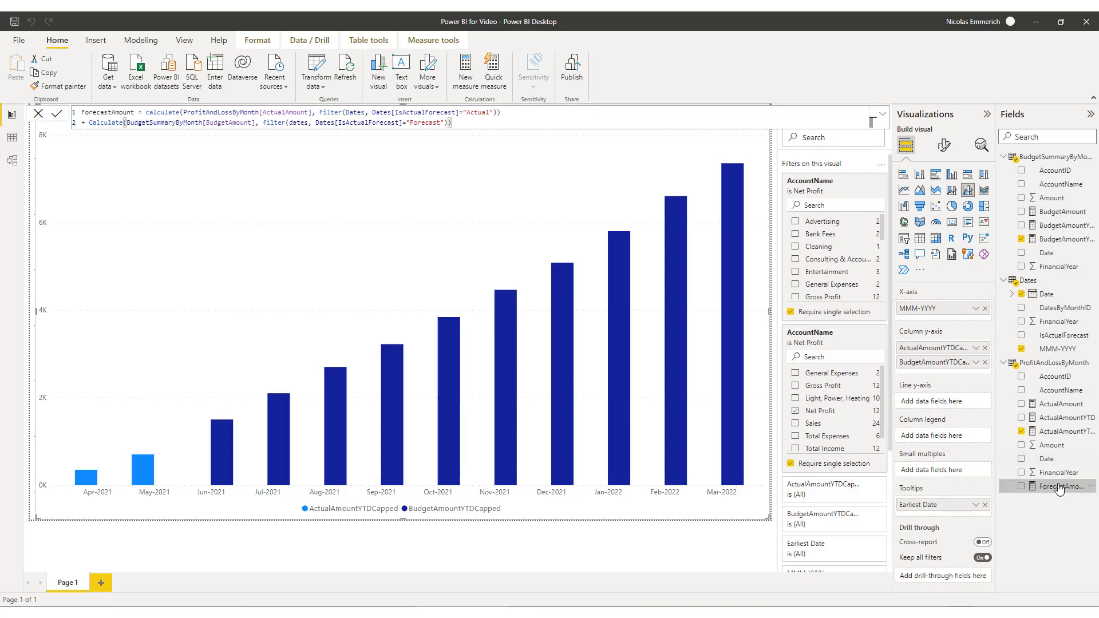
Step: Preview ForecastAmount on the chart's column y-axis and remove it from the chart again
{"action": "left_click_drag", "start_coordinate": [1065, 486], "coordinate": [951, 359]}
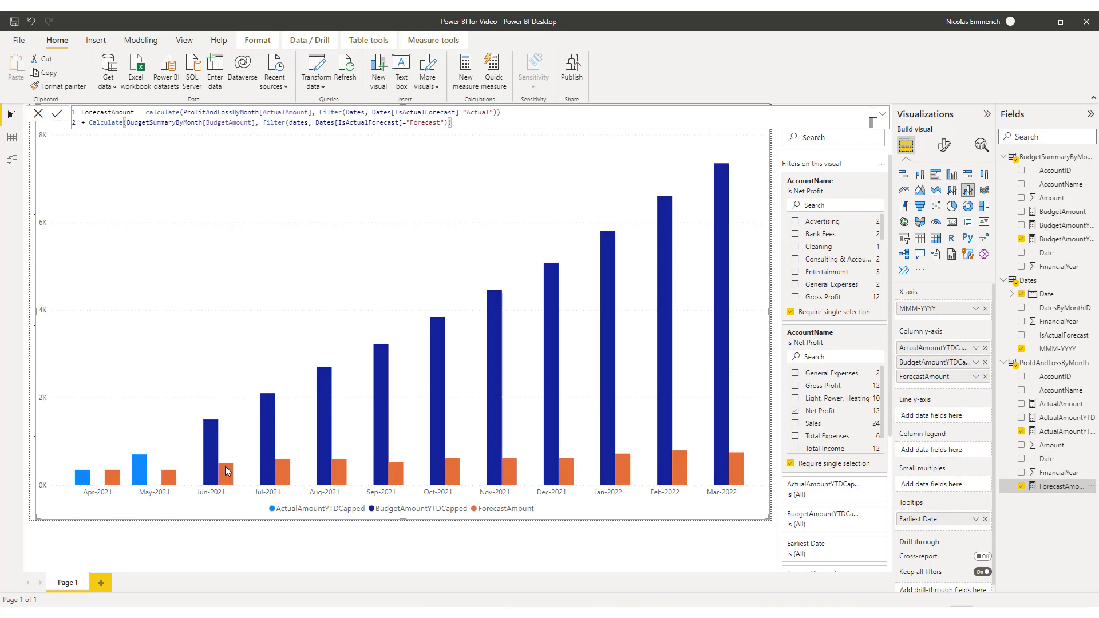
{"action": "left_click", "coordinate": [985, 377]}
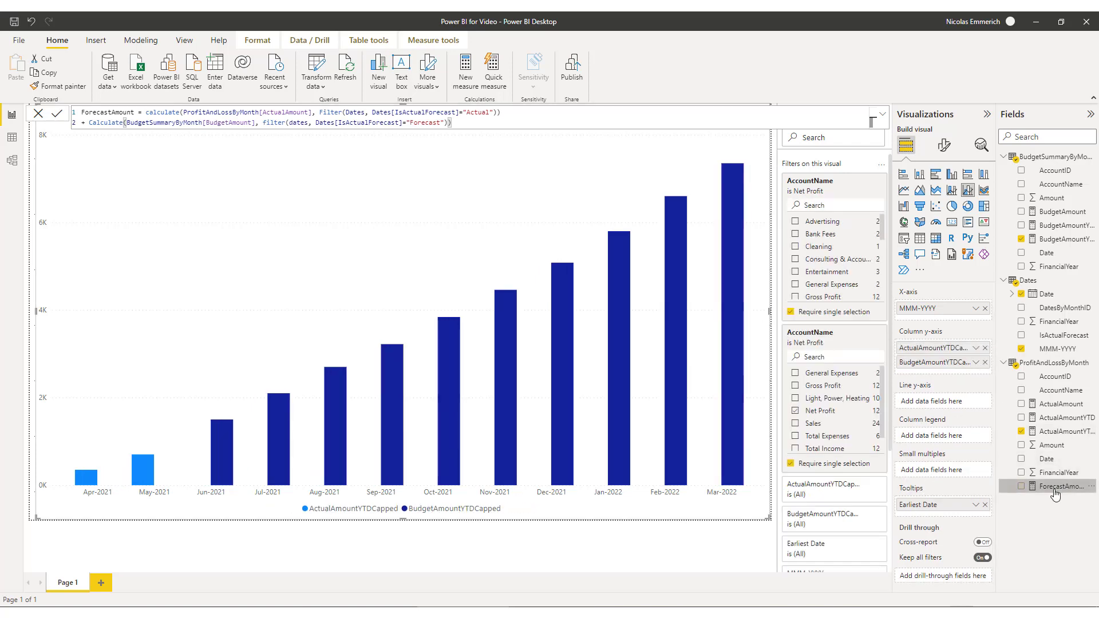
Step: Start a new ProfitAndLossByMonth measure named ForecastAmountYTD using totalytd with ProfitAndLossByMonth[ForecastAmount] as the expression
{"action": "right_click", "coordinate": [1055, 493]}
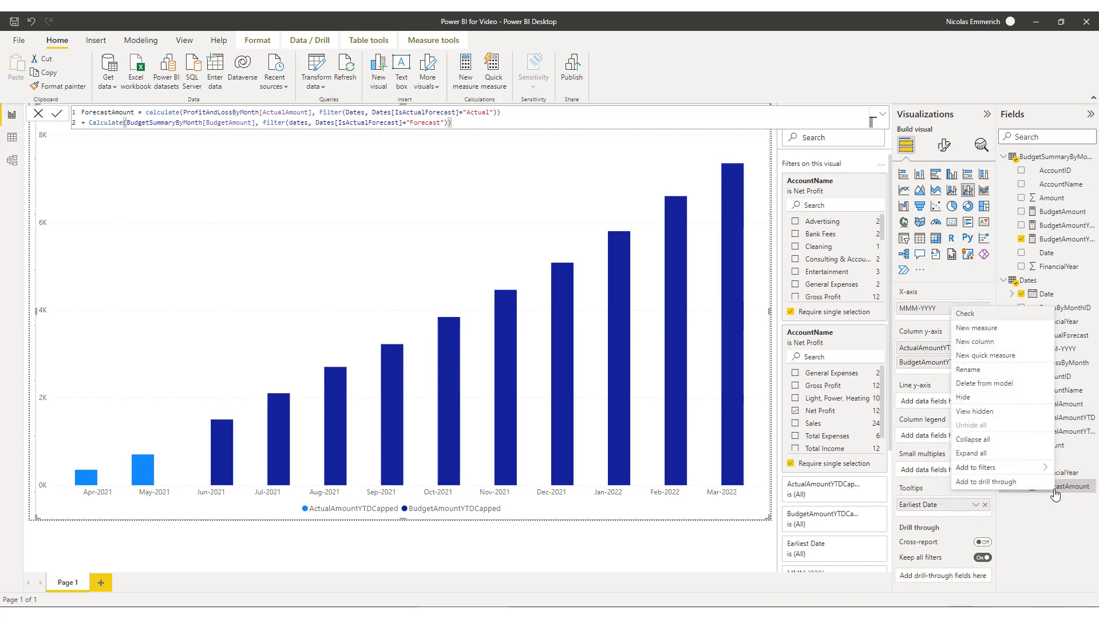
{"action": "left_click", "coordinate": [976, 328]}
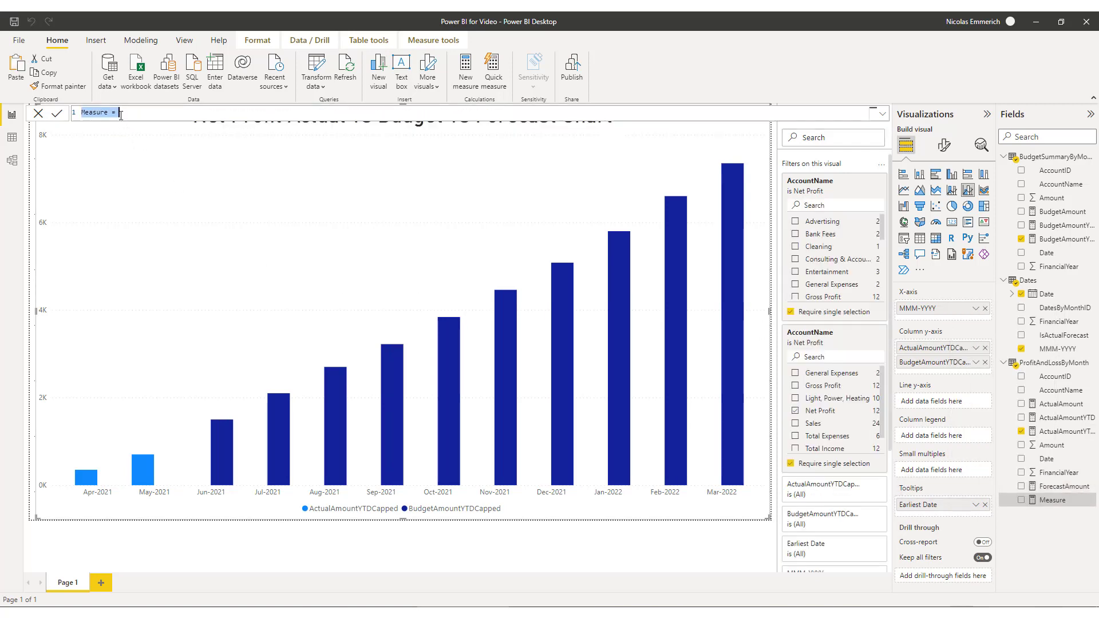
{"action": "type", "text": "ForecastAmountYTD = totalyt"}
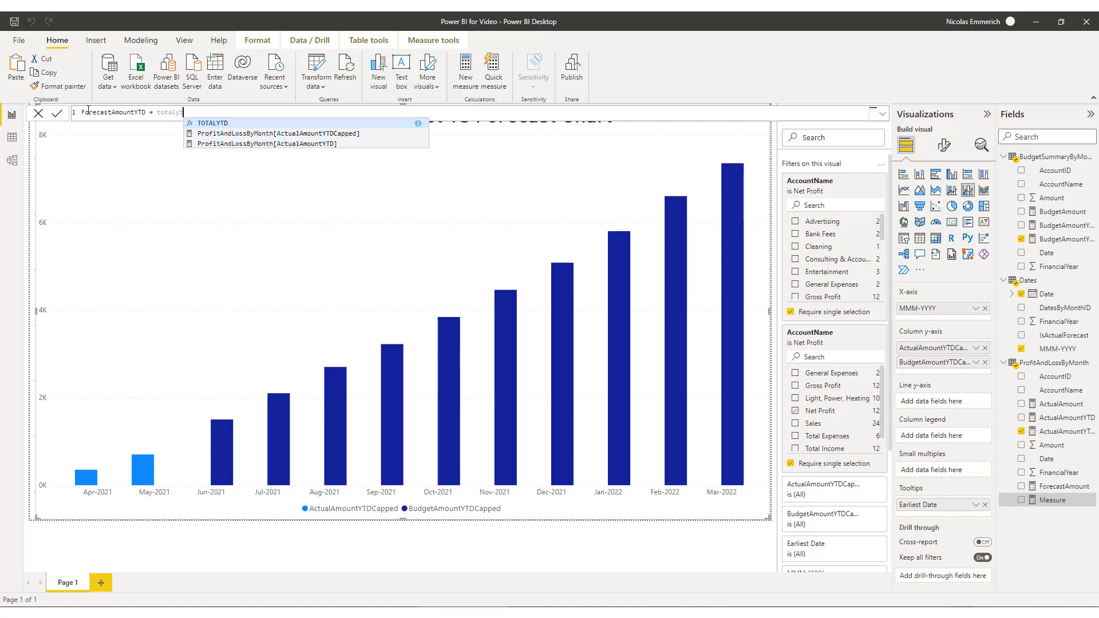
{"action": "type", "text": "d("}
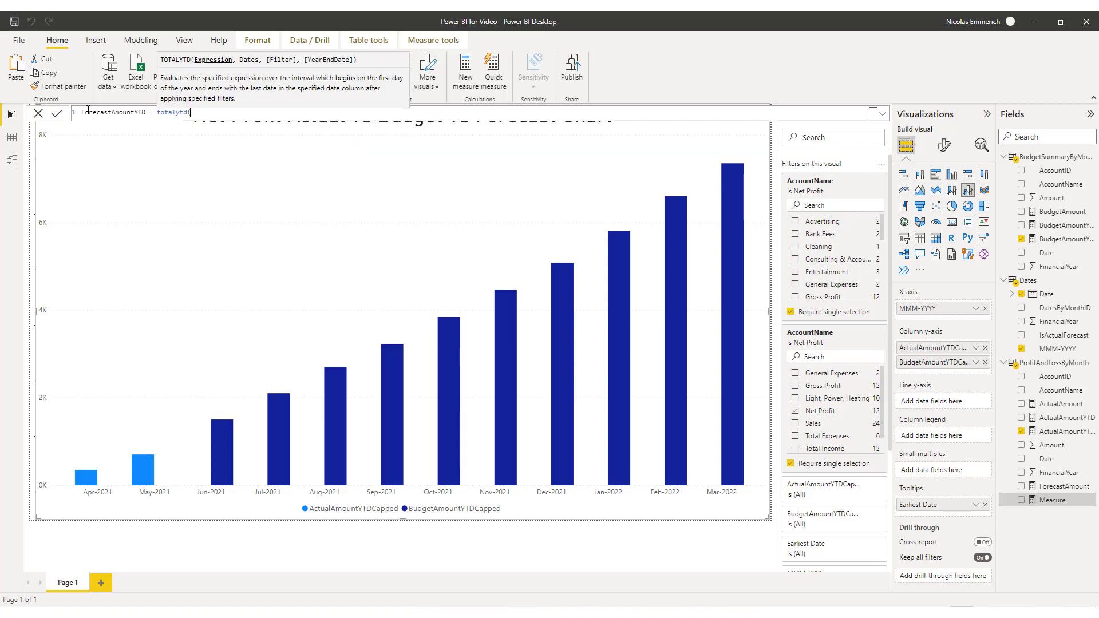
{"action": "type", "text": "fore"}
{"action": "key", "text": "Tab"}
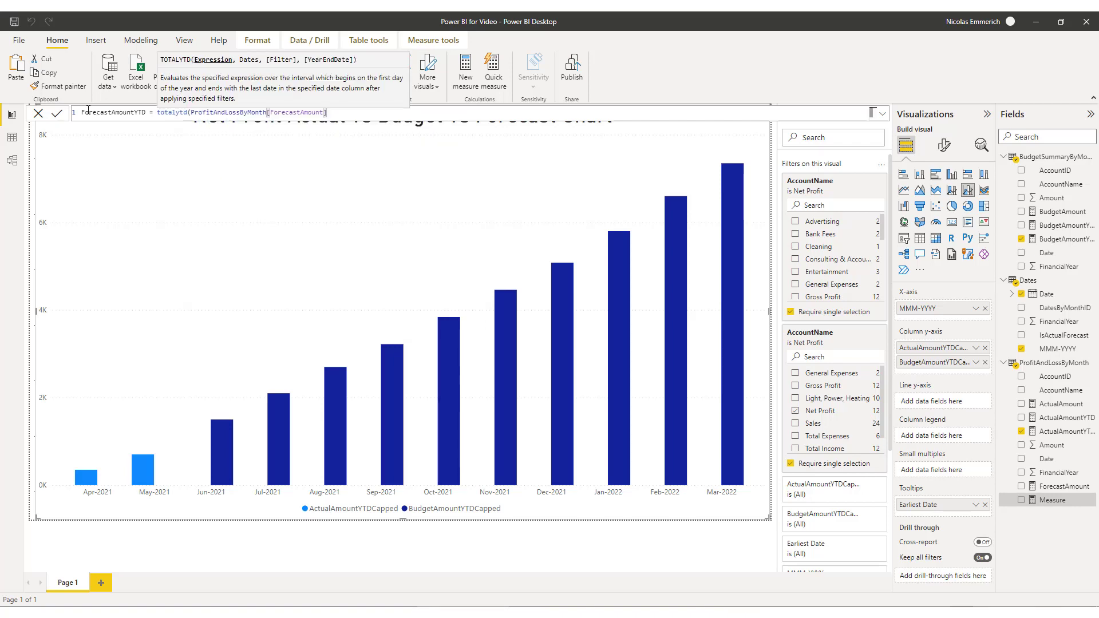
Step: Complete the ForecastAmountYTD formula with dates[date], all(dates), "03/31" and add the committed measure to the chart's line y-axis
{"action": "type", "text": ", dates[date], all(dates)"}
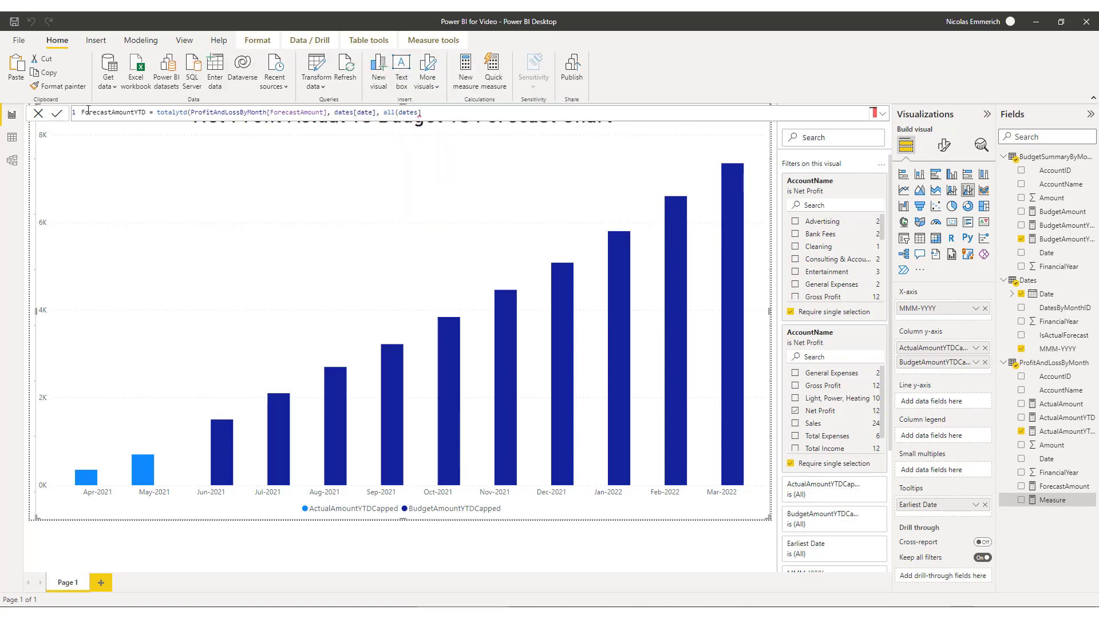
{"action": "type", "text": ", \"03/31\")"}
{"action": "key", "text": "Return"}
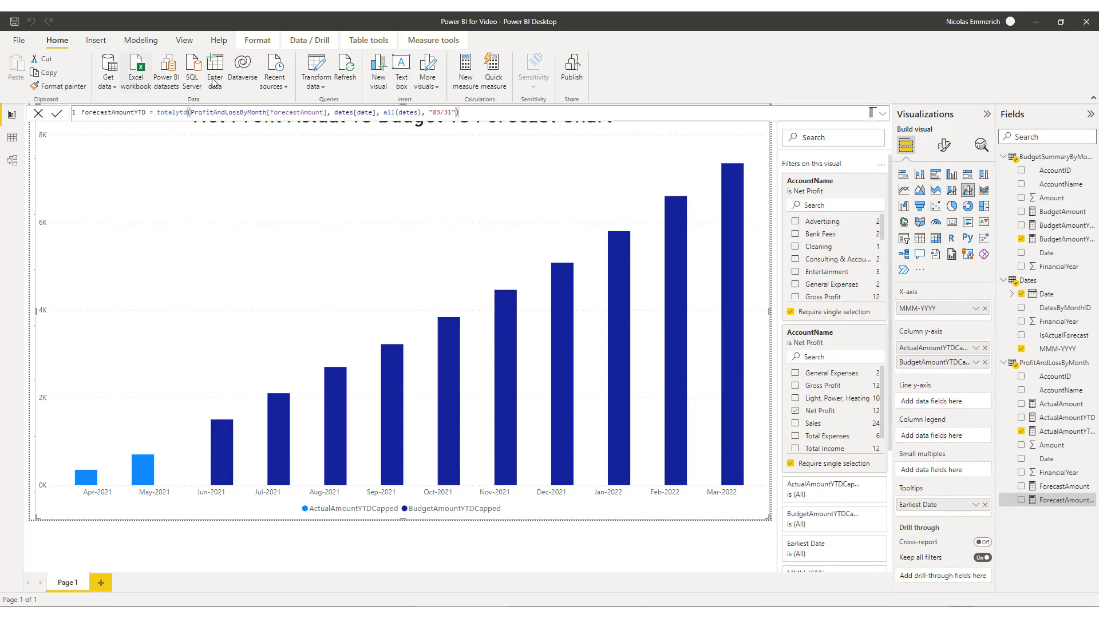
{"action": "left_click_drag", "start_coordinate": [1082, 510], "coordinate": [958, 407]}
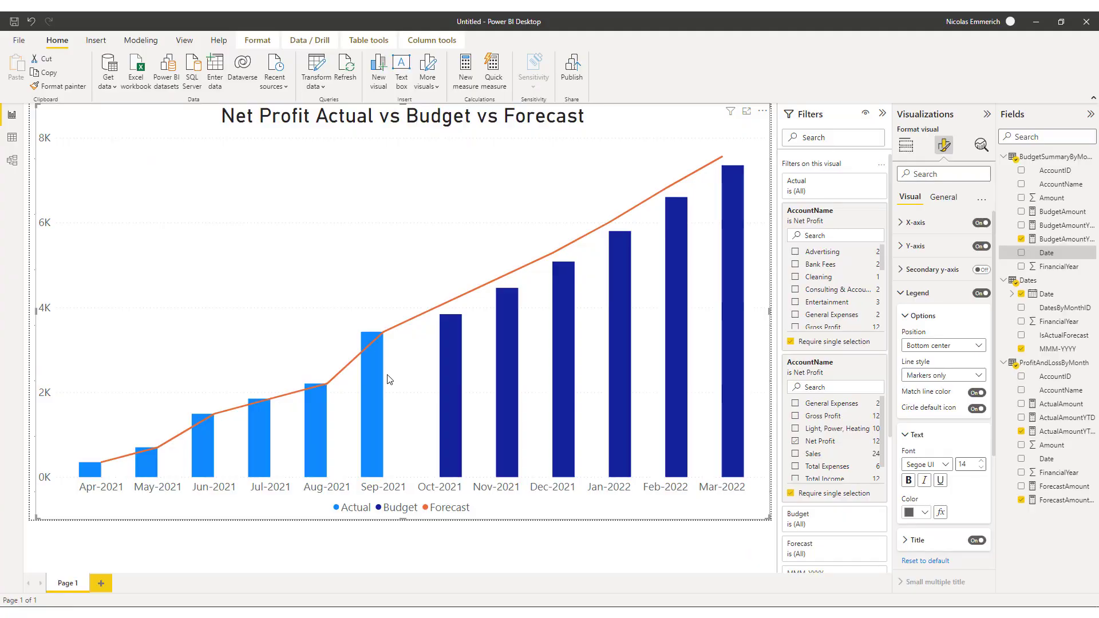
Step: Set the varForecastDate parameter to 1/6/21 and refresh the report data
{"action": "left_click", "coordinate": [318, 87]}
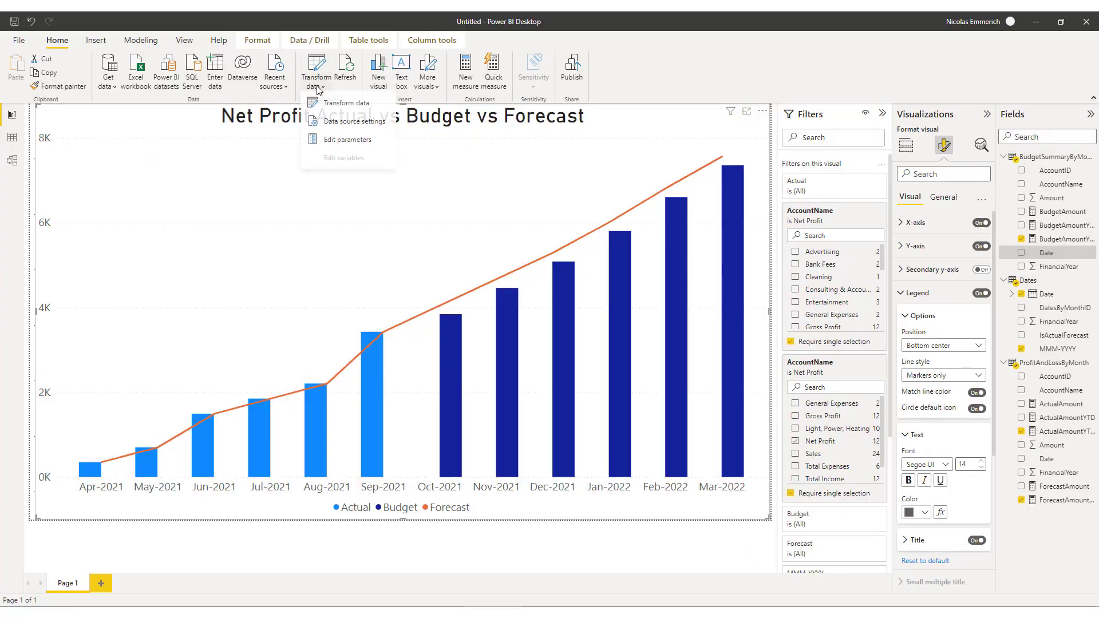
{"action": "left_click", "coordinate": [347, 142]}
{"action": "type", "text": "1/6/21"}
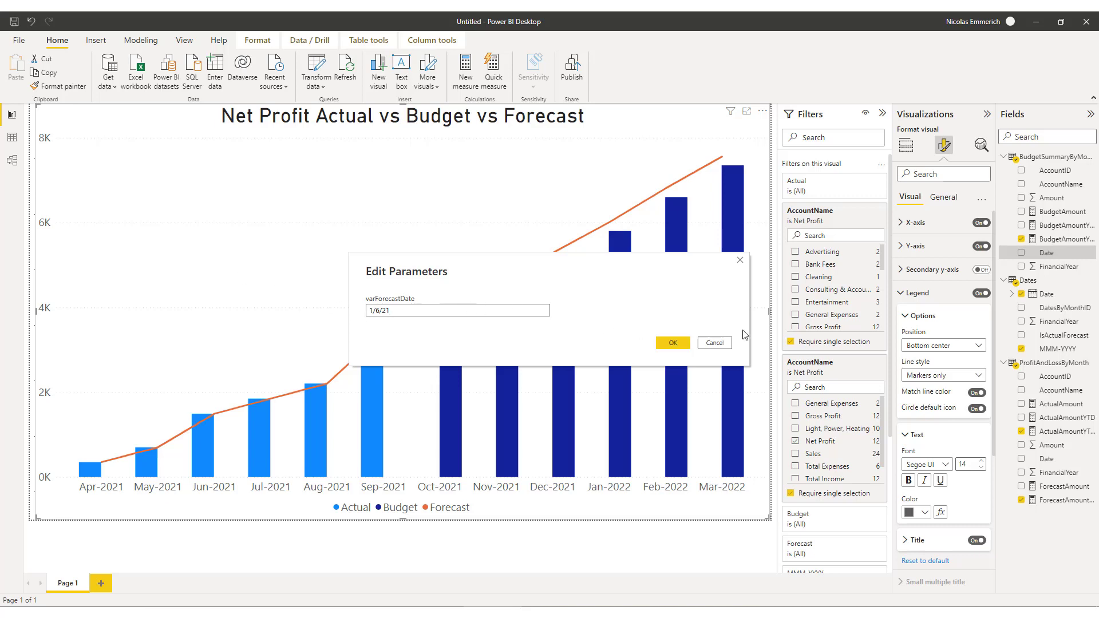
{"action": "left_click", "coordinate": [674, 343]}
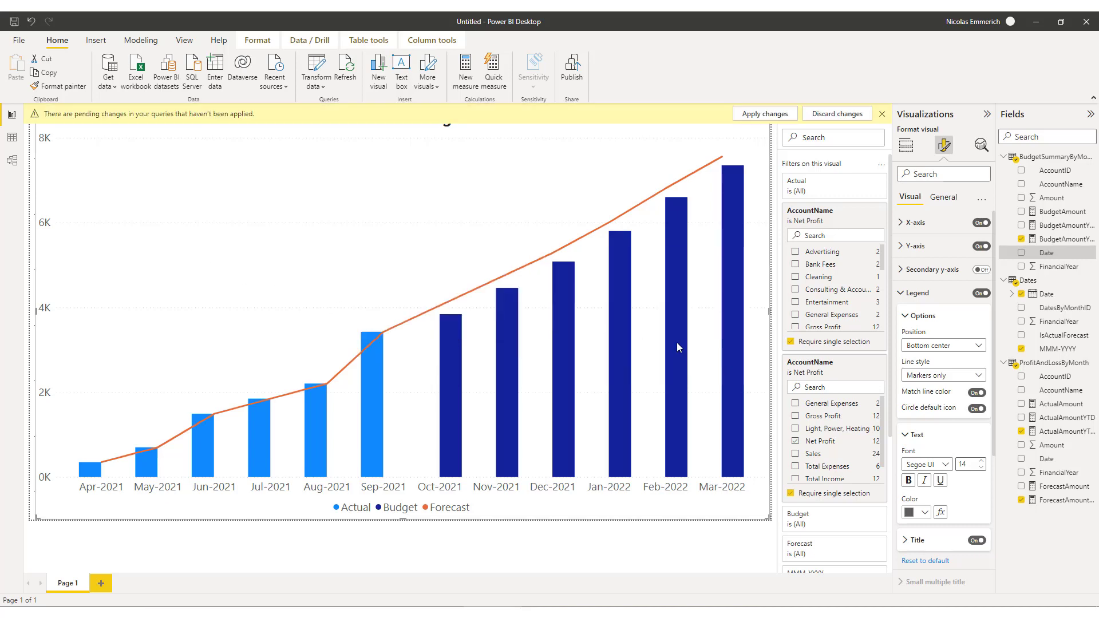
{"action": "left_click", "coordinate": [344, 69]}
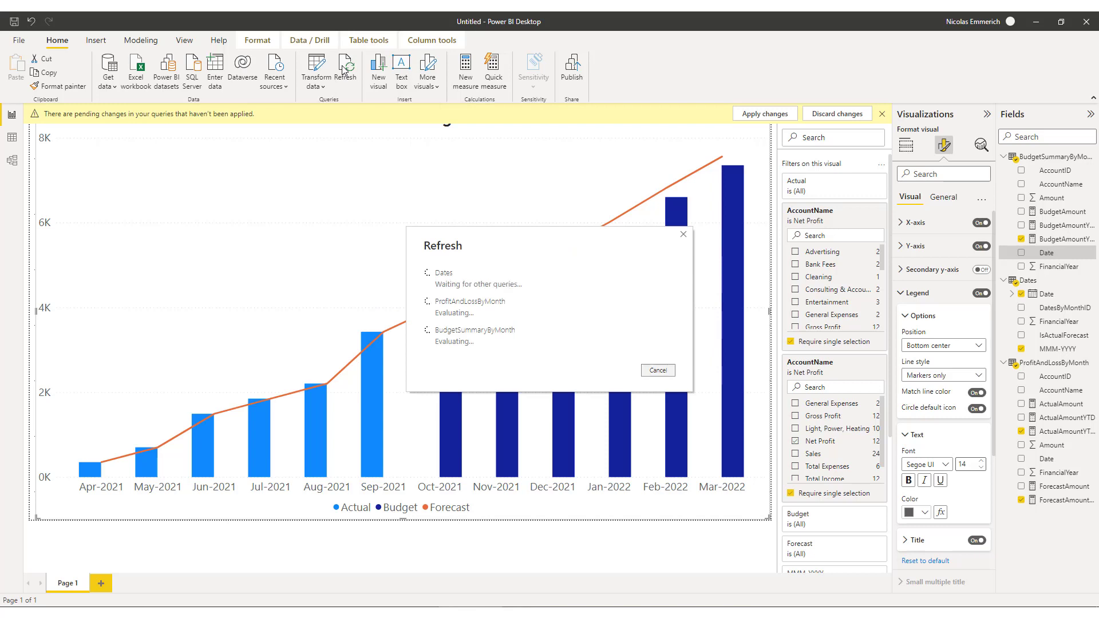